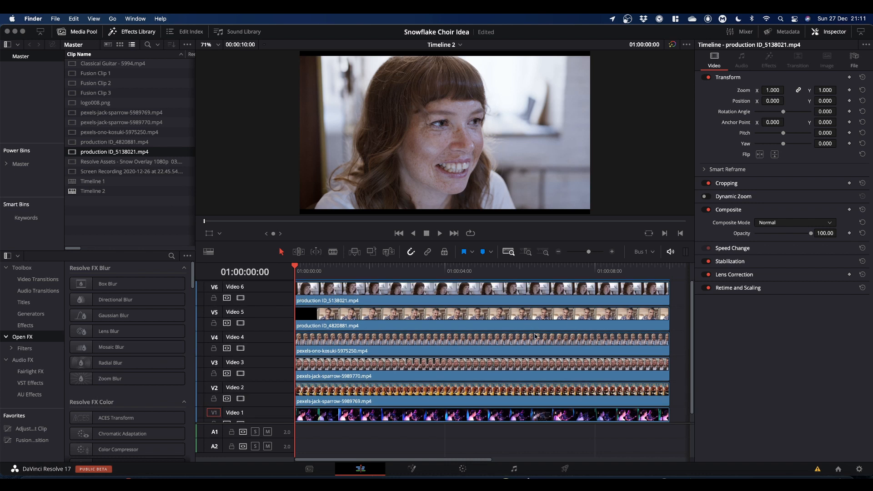
# Step: Select all six stacked video clips on the timeline and combine them into a new Fusion clip
pyautogui.scroll(-1, 536, 336)
pyautogui.scroll(1, 536, 343)
pyautogui.moveTo(467, 461); pyautogui.dragTo(426, 460)
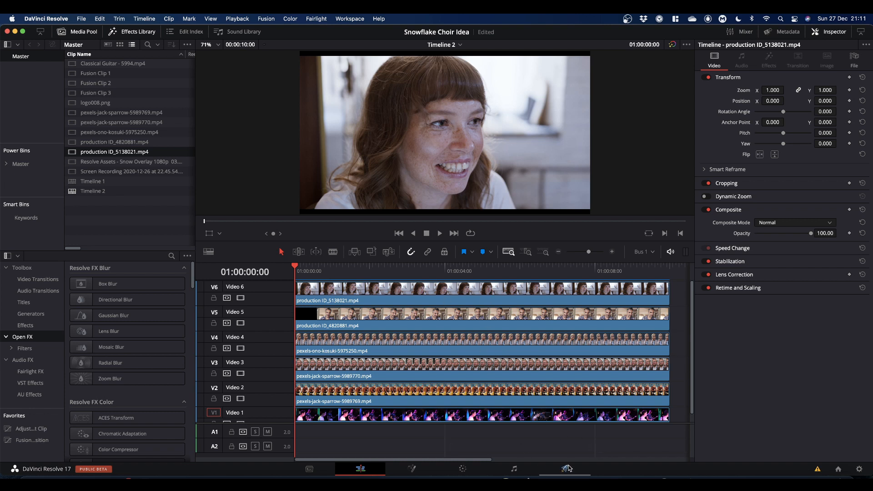
pyautogui.moveTo(680, 291); pyautogui.dragTo(564, 420)
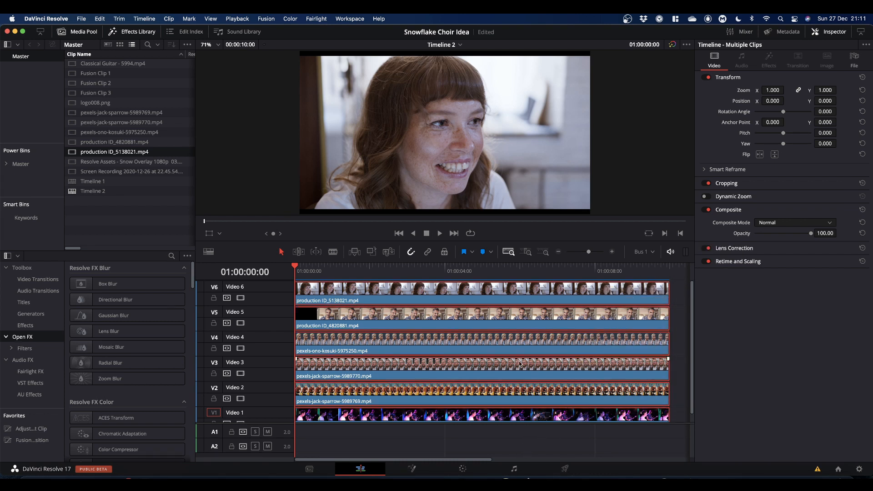
pyautogui.rightClick(451, 342)
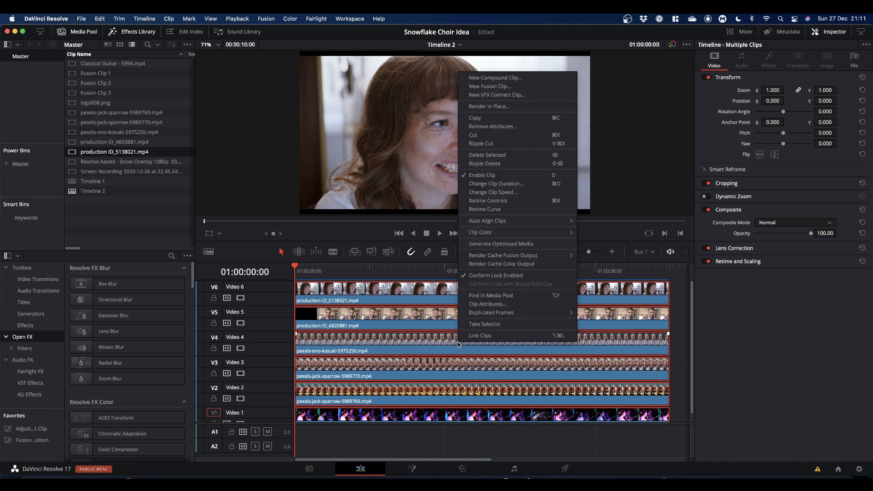
pyautogui.click(490, 87)
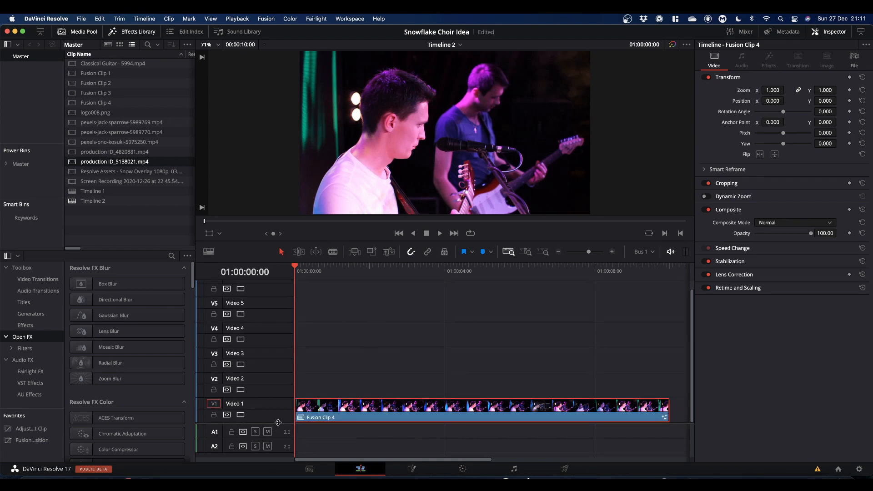
# Step: Open the new Fusion clip on the Fusion page
pyautogui.scroll(-5, 278, 423)
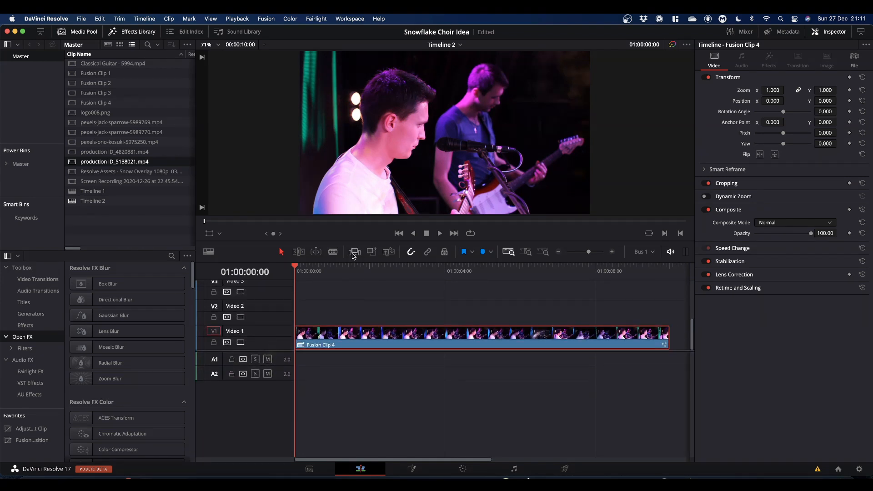
pyautogui.moveTo(296, 269); pyautogui.dragTo(288, 292)
pyautogui.click(411, 469)
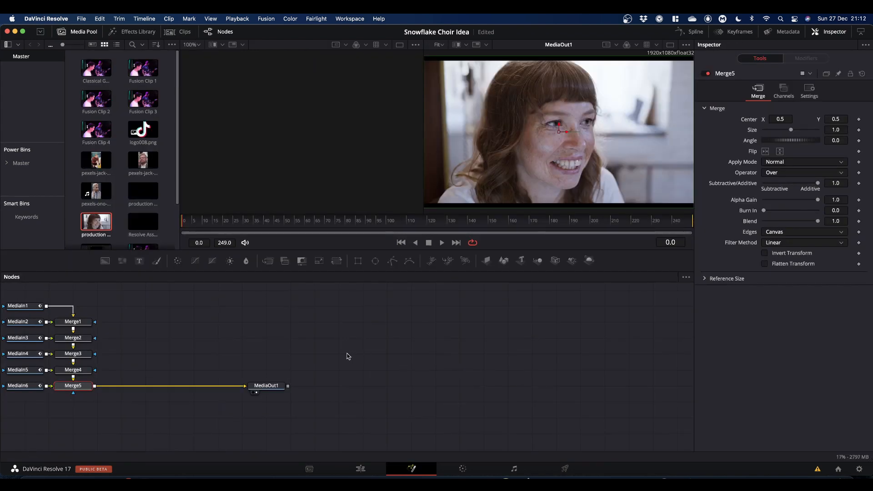
# Step: Move the MediaOut1 node to the far right of the node graph
pyautogui.moveTo(271, 386); pyautogui.dragTo(335, 388)
pyautogui.moveTo(168, 285); pyautogui.dragTo(245, 386)
pyautogui.moveTo(339, 386); pyautogui.dragTo(641, 387)
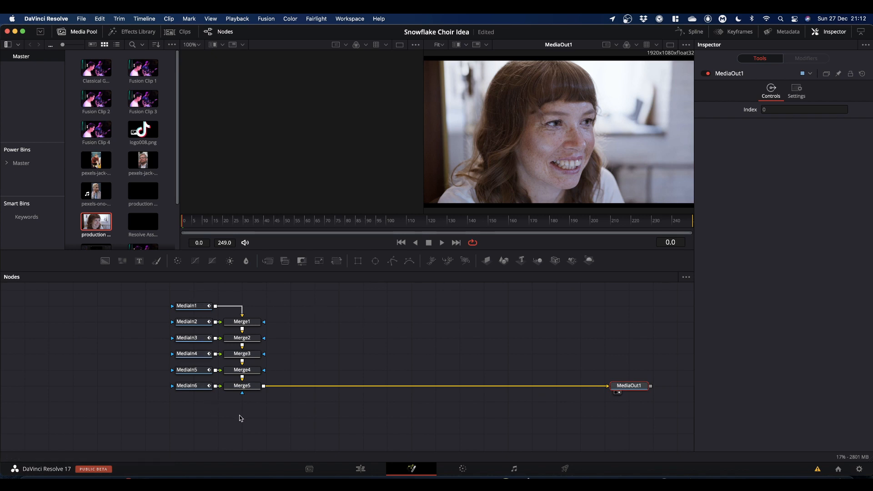
# Step: Delete all five Merge nodes and disconnect MediaIn1 from MediaOut1
pyautogui.moveTo(253, 414); pyautogui.dragTo(274, 315)
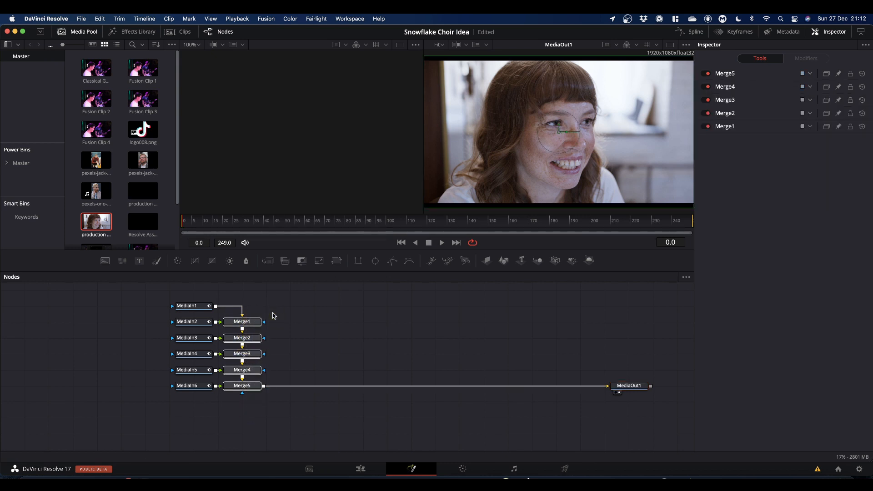
pyautogui.press('BackSpace')
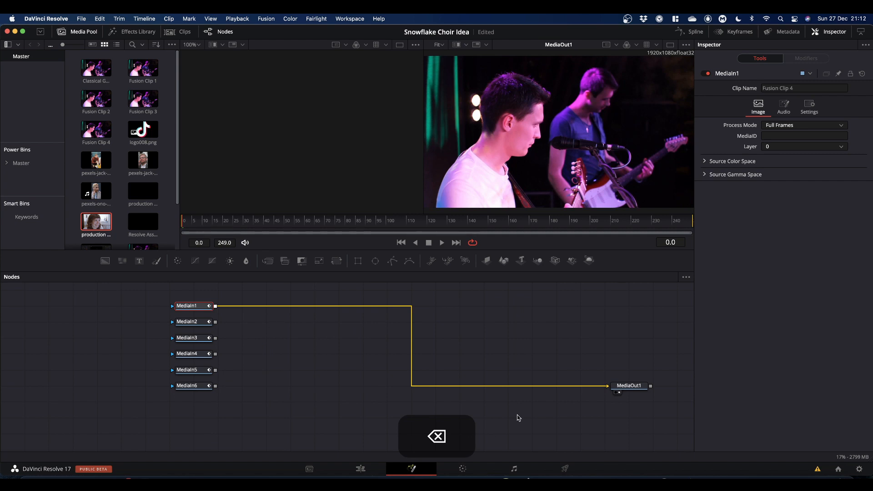
pyautogui.click(581, 386)
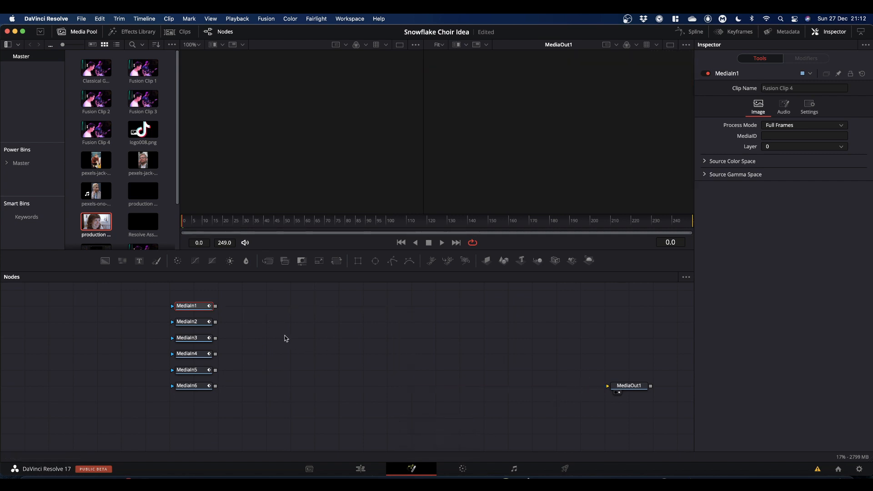
# Step: Shift the MediaIn nodes left and preview MediaIn1, MediaIn2, MediaIn3 and MediaIn6 in the left viewer
pyautogui.moveTo(197, 289); pyautogui.dragTo(141, 418)
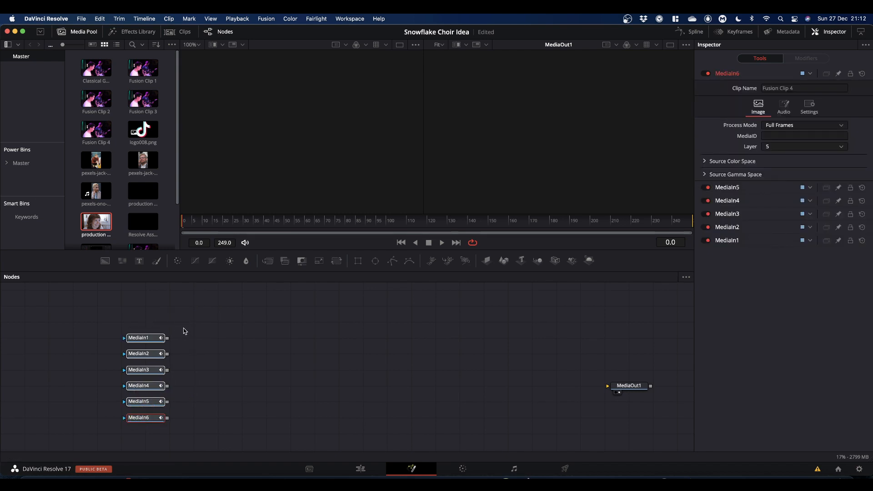
pyautogui.moveTo(142, 338); pyautogui.dragTo(310, 168)
pyautogui.click(289, 355)
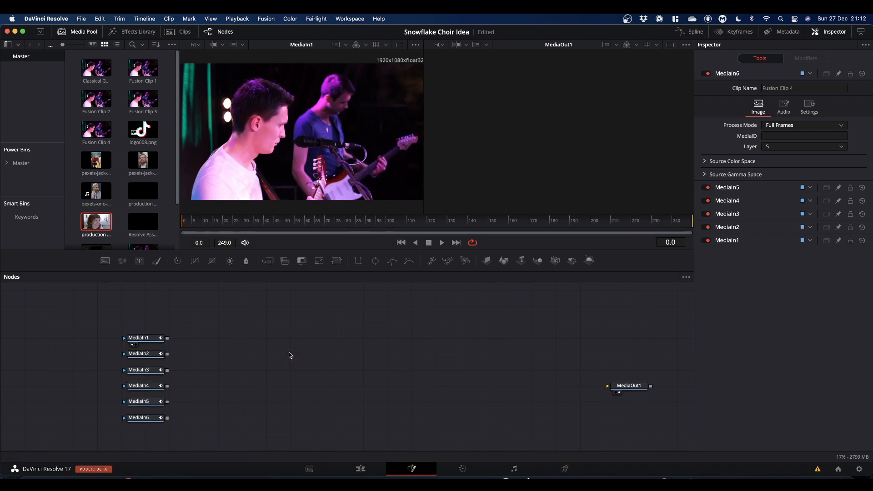
pyautogui.moveTo(153, 354); pyautogui.dragTo(282, 180)
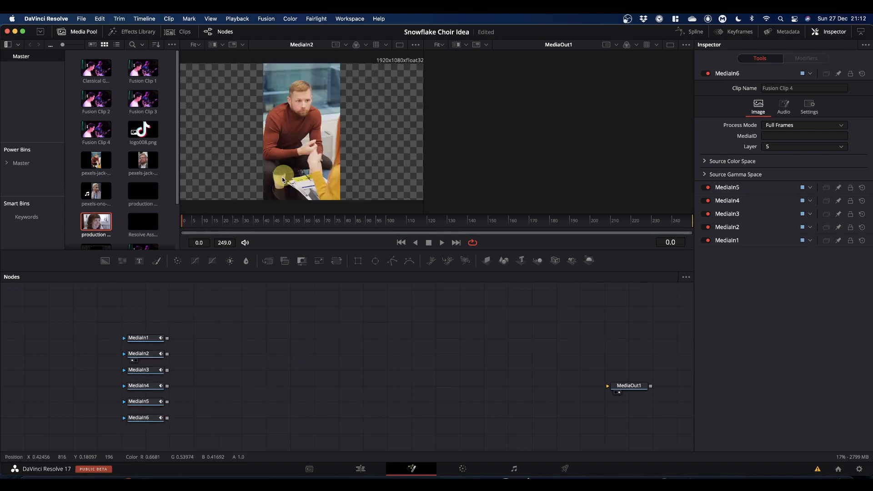
pyautogui.moveTo(153, 370); pyautogui.dragTo(282, 176)
pyautogui.moveTo(153, 418); pyautogui.dragTo(279, 294)
pyautogui.moveTo(299, 266); pyautogui.dragTo(290, 164)
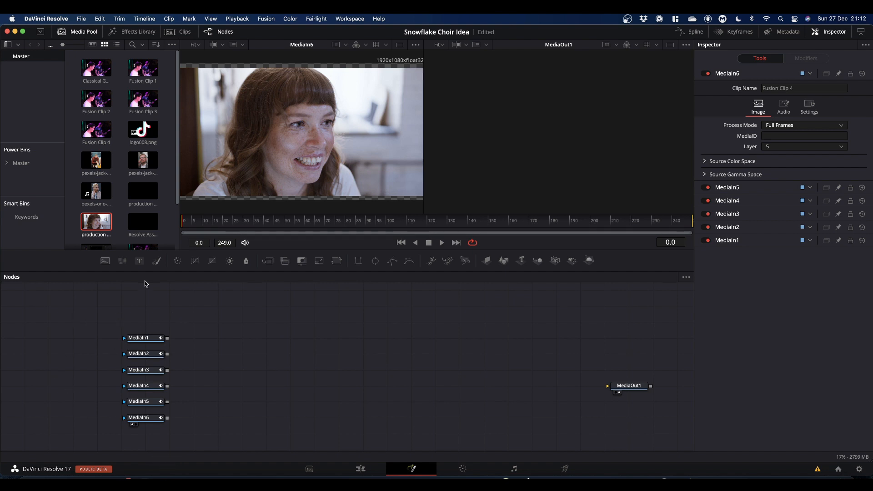
# Step: Move the MediaIn stack to the left edge and place MediaIn1 on its own in the middle of the graph
pyautogui.moveTo(103, 322); pyautogui.dragTo(56, 420)
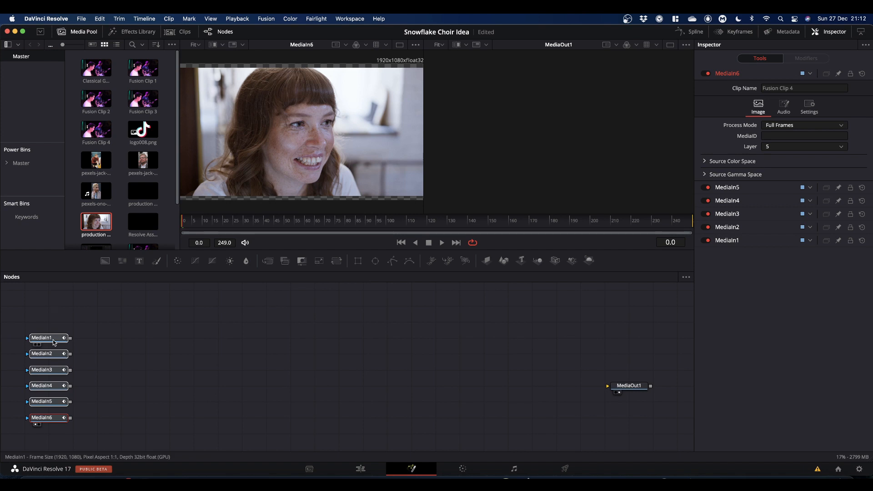
pyautogui.click(475, 358)
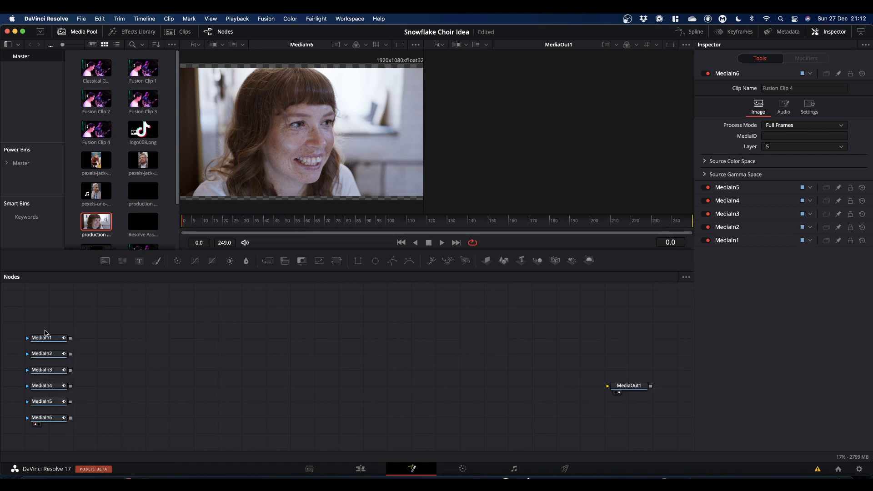
pyautogui.moveTo(43, 336); pyautogui.dragTo(327, 116)
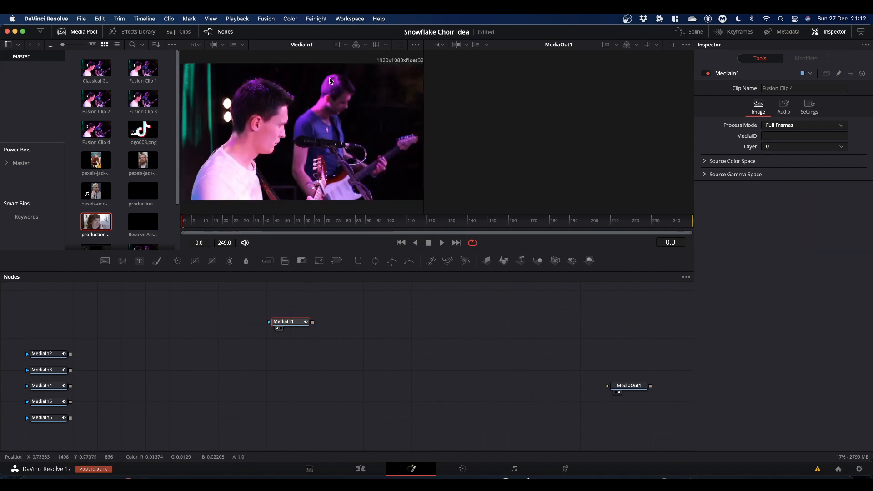
pyautogui.moveTo(292, 325); pyautogui.dragTo(291, 341)
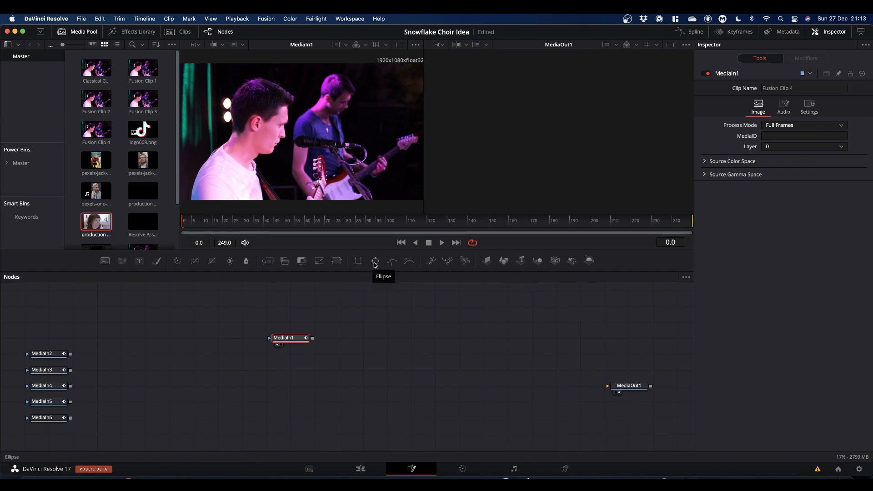
# Step: Attach an Ellipse mask to MediaIn1 and fit it around the front guitarist's head, about 0.34 wide and high
pyautogui.moveTo(375, 265); pyautogui.dragTo(272, 341)
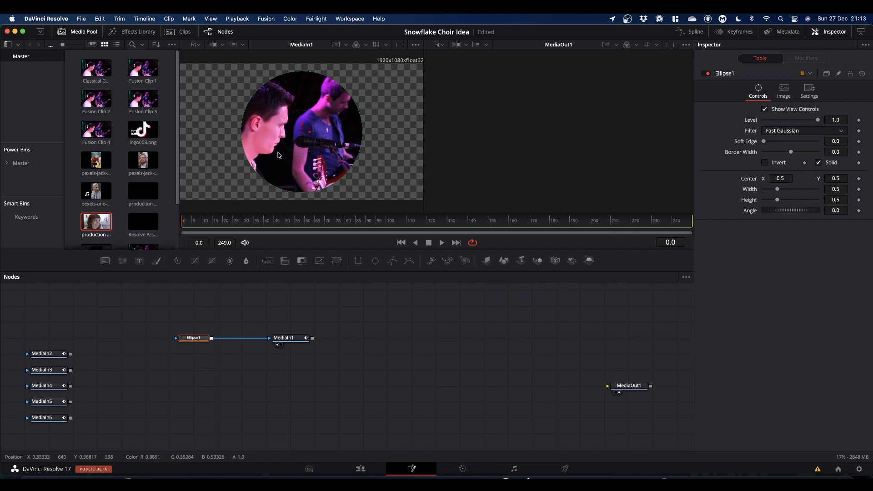
pyautogui.moveTo(303, 135); pyautogui.dragTo(262, 123)
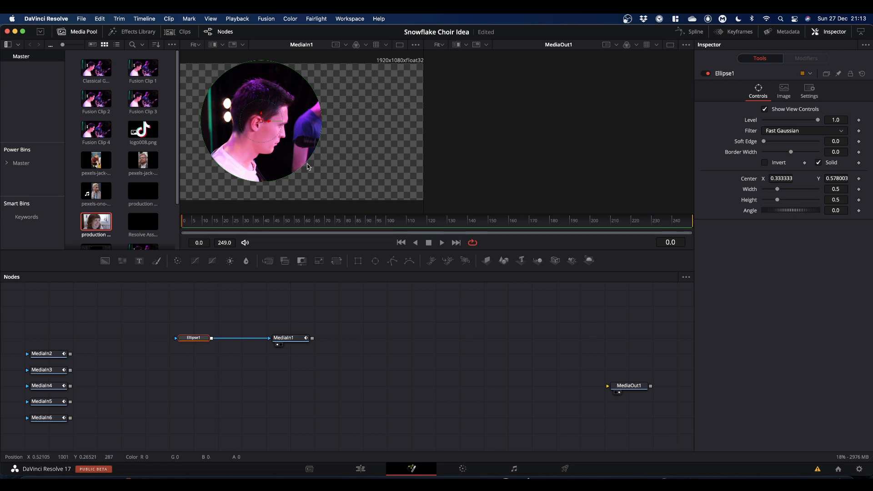
pyautogui.moveTo(307, 166); pyautogui.dragTo(292, 152)
pyautogui.moveTo(263, 124); pyautogui.dragTo(262, 120)
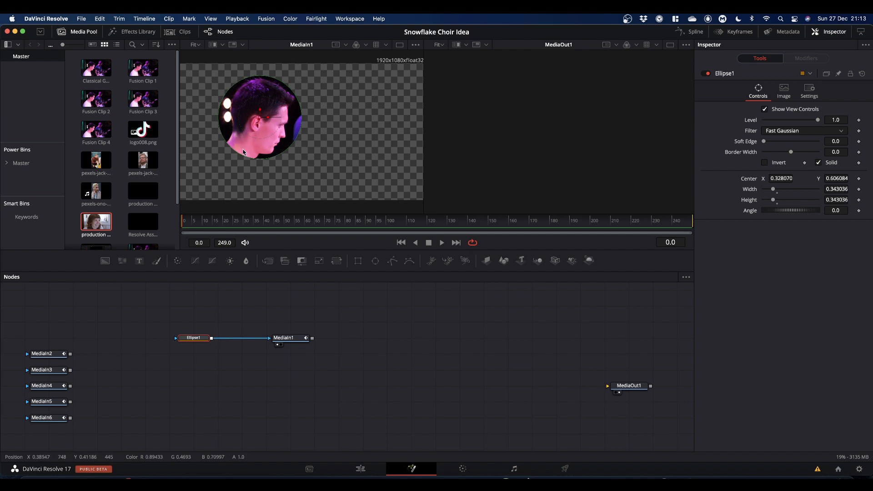
pyautogui.moveTo(285, 151)
pyautogui.mouseDown()
pyautogui.moveTo(321, 168)
pyautogui.moveTo(289, 149)
pyautogui.mouseUp()
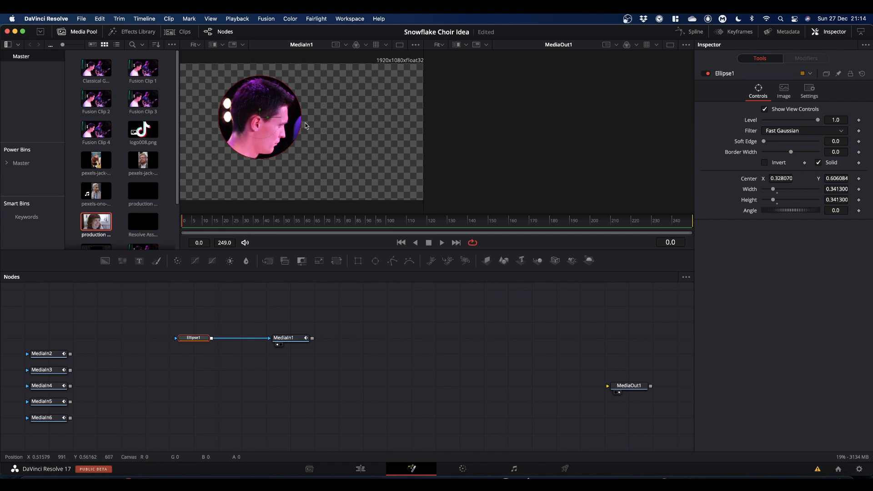
# Step: Stretch the ellipse wider and undo the change
pyautogui.moveTo(302, 120); pyautogui.dragTo(336, 121)
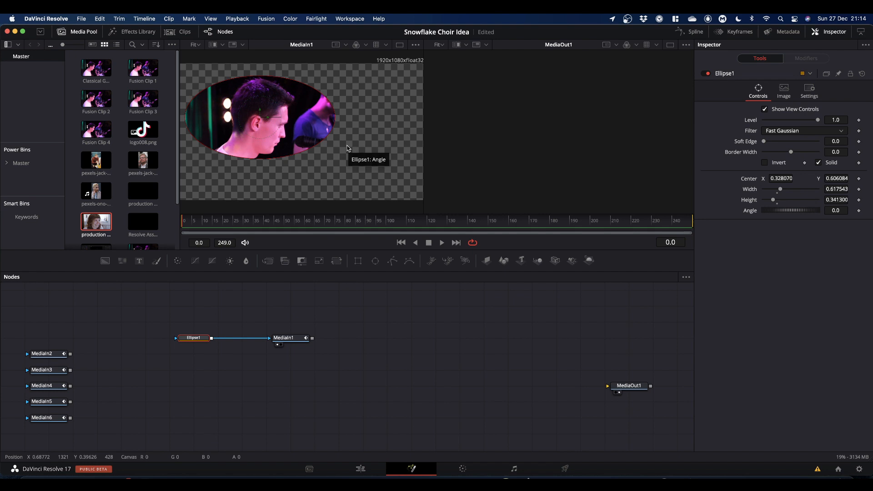
pyautogui.press('super+z')
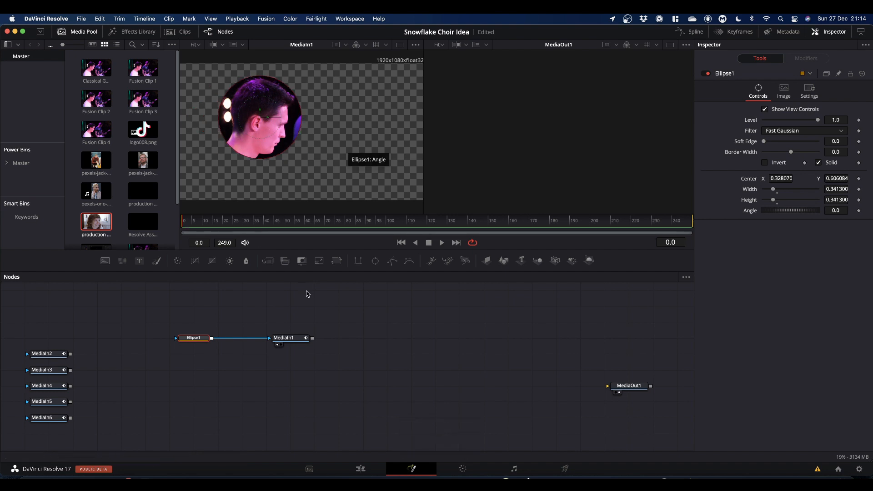
# Step: Nudge MediaIn1 next to the Ellipse node and import Snow flakes (13).png from Downloads into the media pool
pyautogui.moveTo(288, 344); pyautogui.dragTo(248, 341)
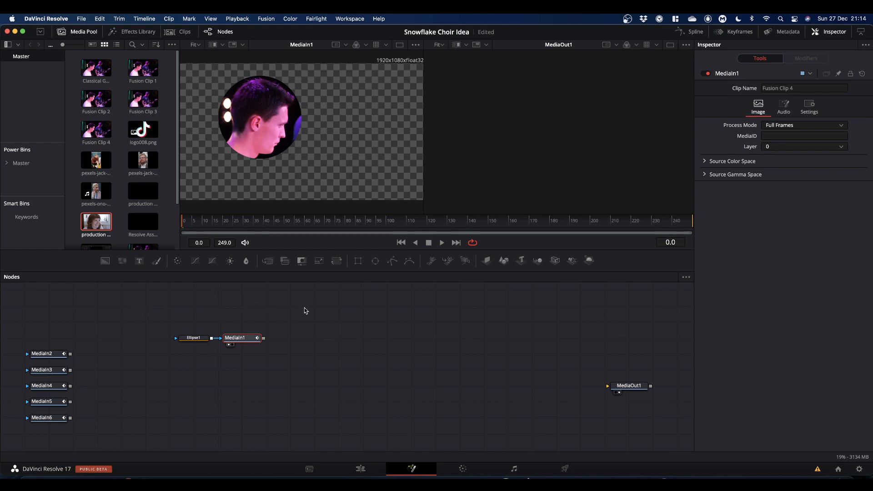
pyautogui.scroll(-3, 155, 185)
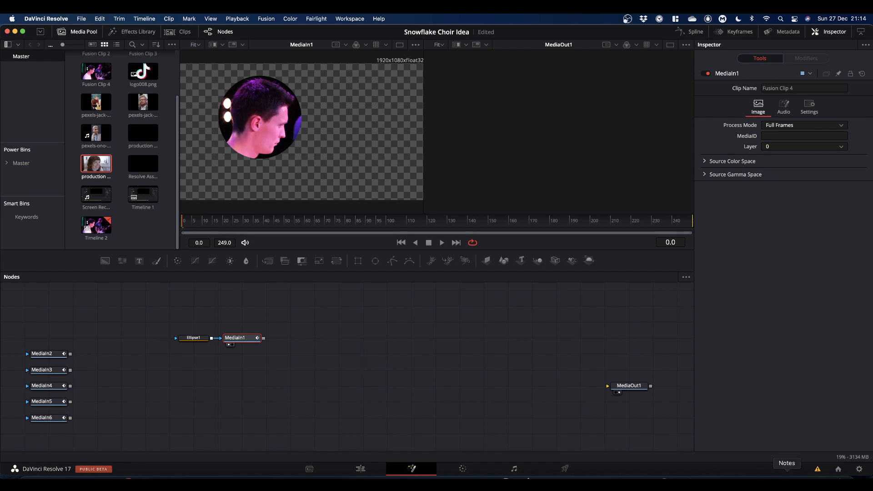
pyautogui.rightClick(817, 473)
pyautogui.click(825, 460)
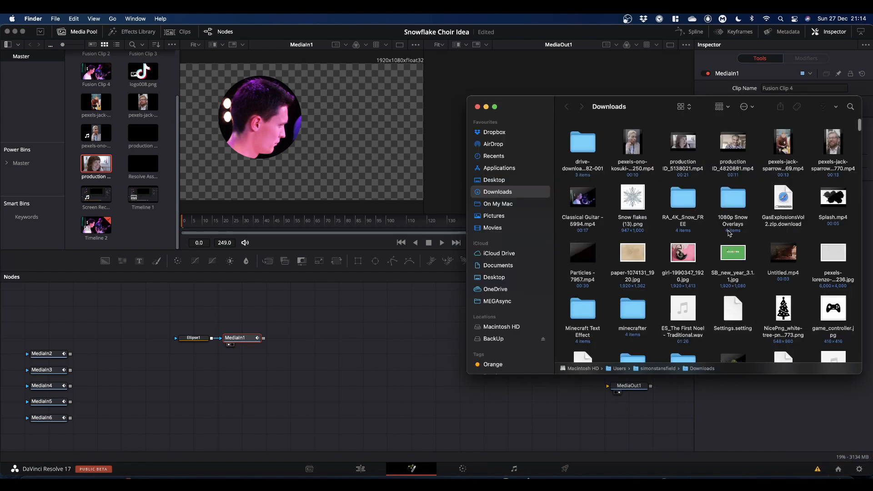
pyautogui.moveTo(633, 203); pyautogui.dragTo(153, 250)
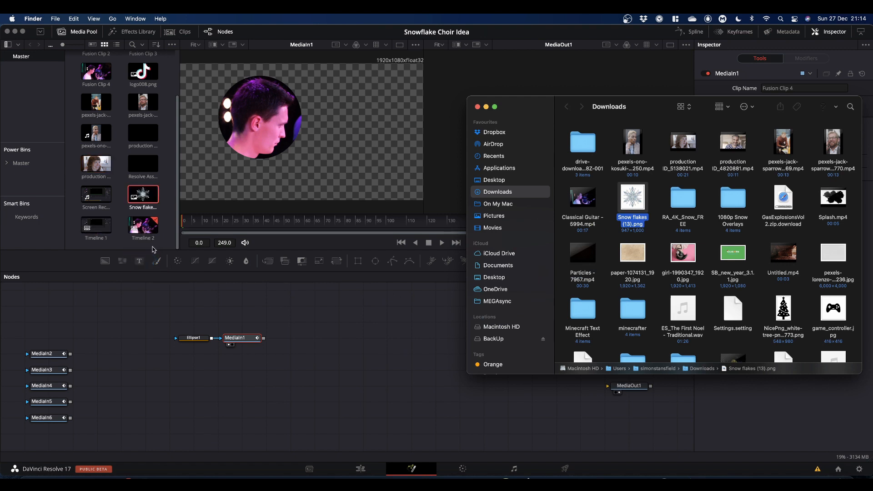
pyautogui.click(478, 107)
# Step: Add the snowflake image to the node graph as a MediaIn node and delete it
pyautogui.moveTo(142, 198); pyautogui.dragTo(177, 389)
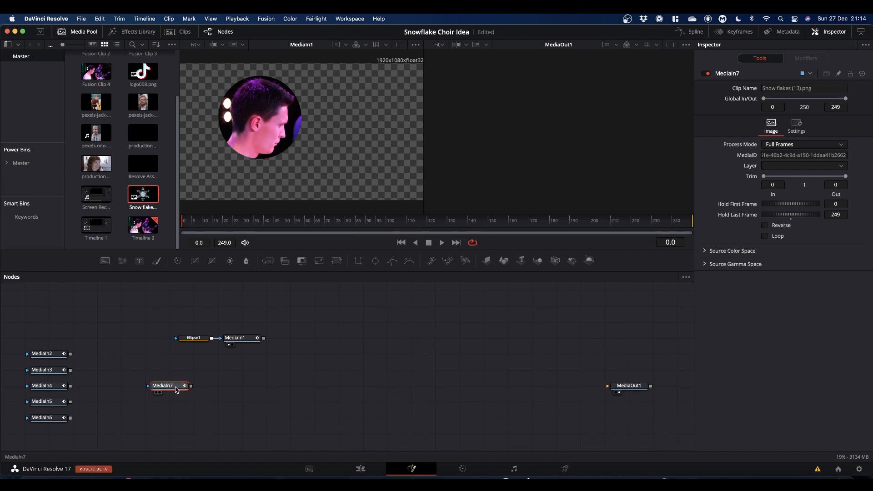
pyautogui.press('BackSpace')
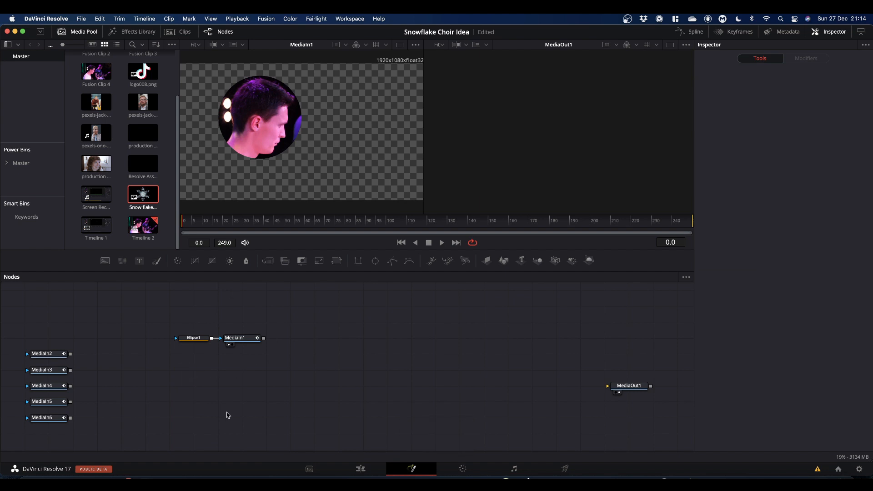
# Step: Add a Loader node and load Snow flakes (13).png from the Downloads folder into it
pyautogui.hotkey('shift', 'space')
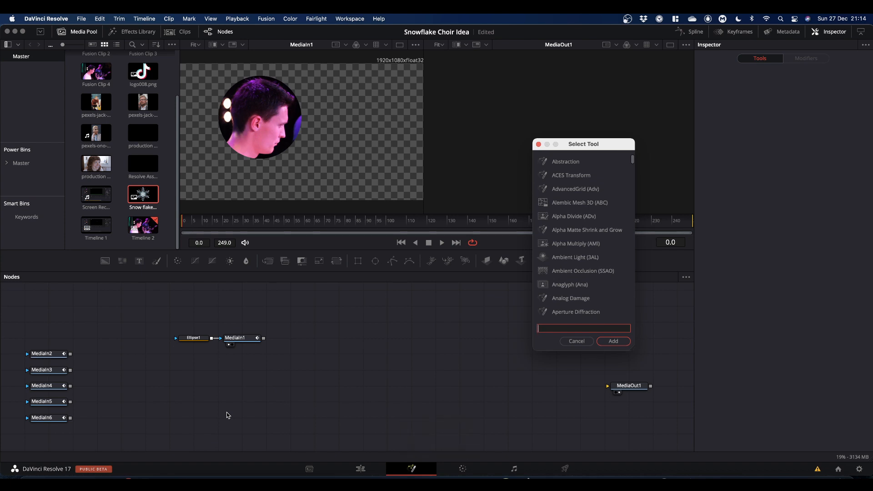
pyautogui.write('loader')
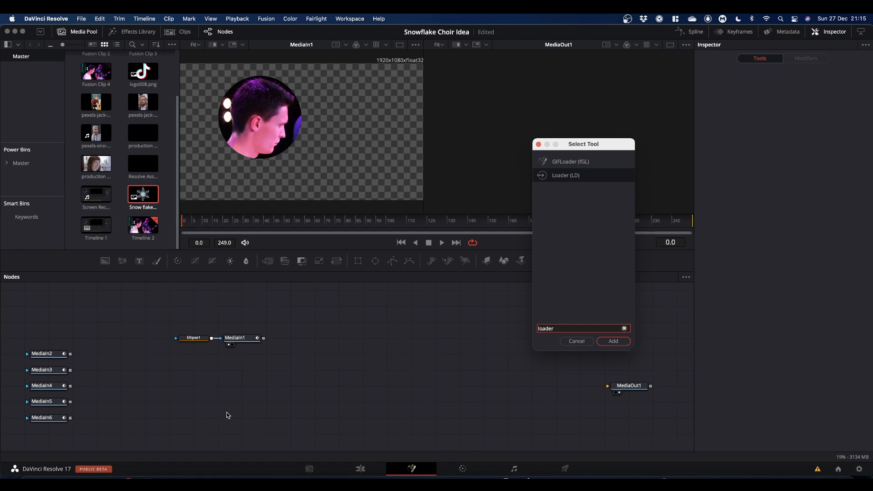
pyautogui.press('Return')
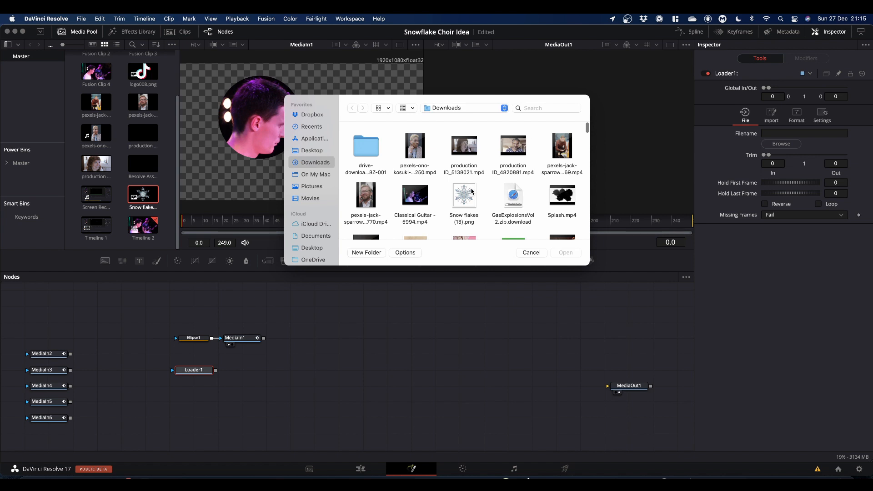
pyautogui.click(465, 202)
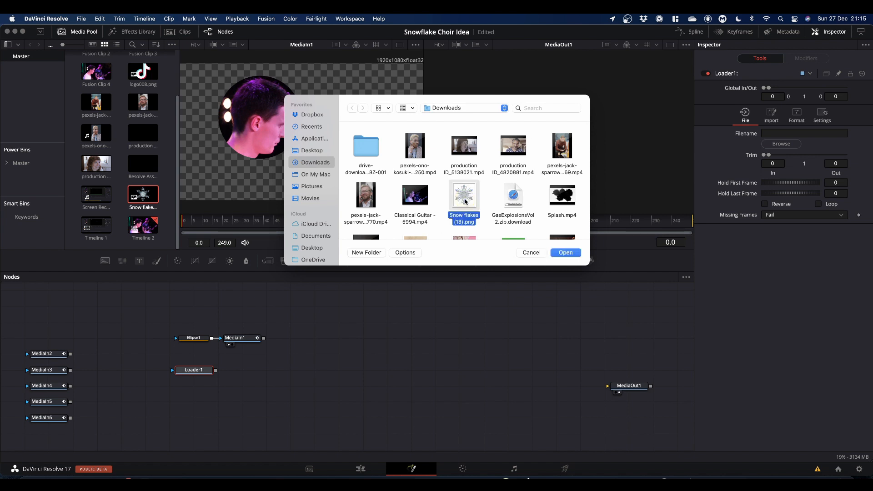
pyautogui.click(565, 253)
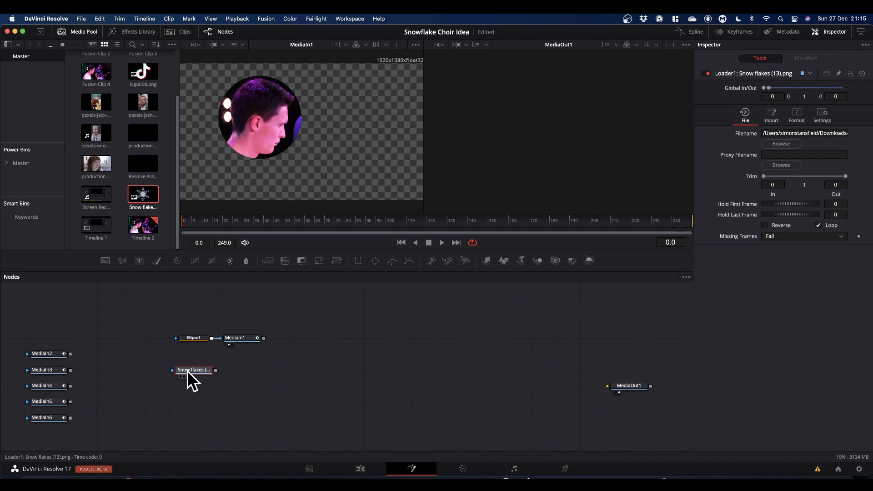
# Step: Show the snowflake Loader in the second viewer and add a Background merged beneath it
pyautogui.moveTo(195, 372); pyautogui.dragTo(532, 163)
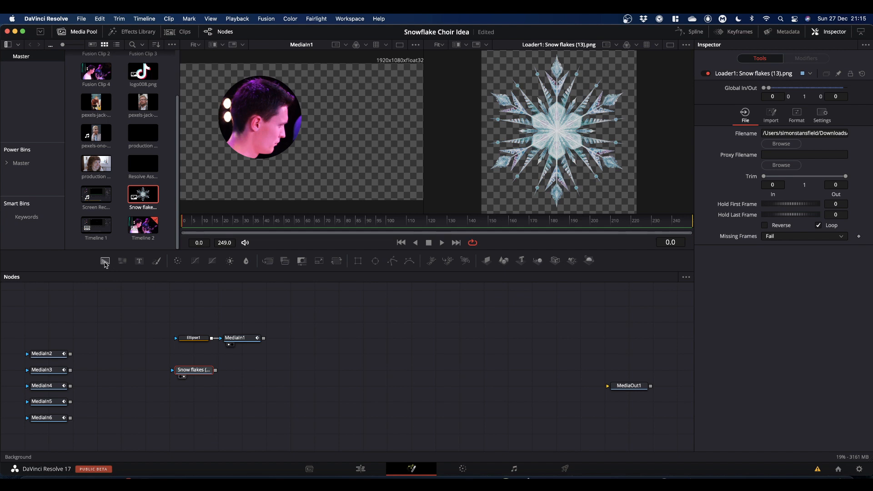
pyautogui.moveTo(104, 264); pyautogui.dragTo(602, 116)
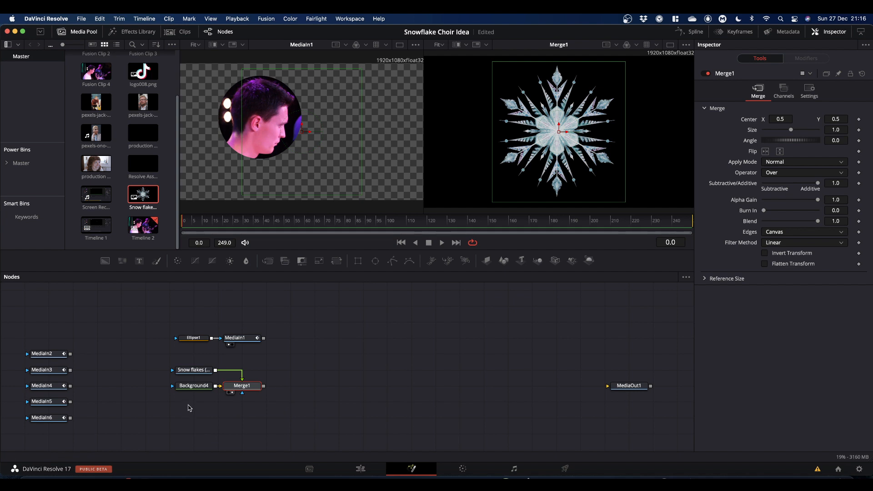
# Step: Make the Background node fully transparent by setting its alpha to 0
pyautogui.click(192, 387)
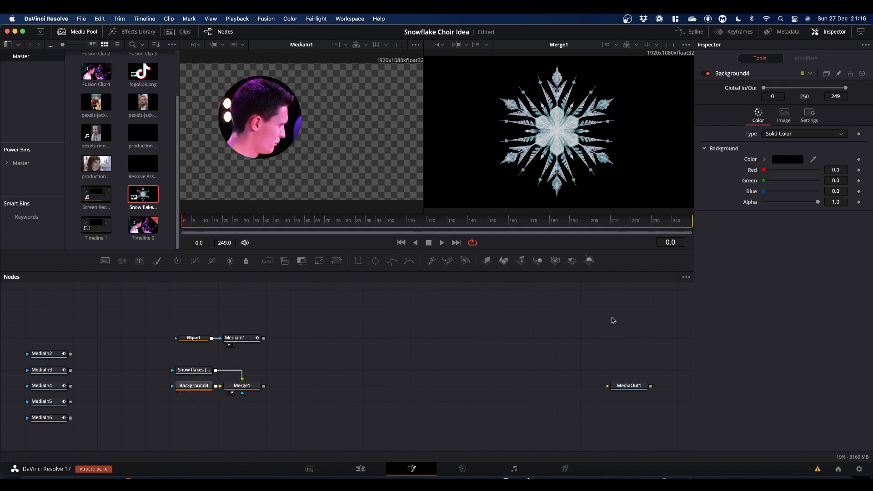
pyautogui.moveTo(818, 204); pyautogui.dragTo(717, 210)
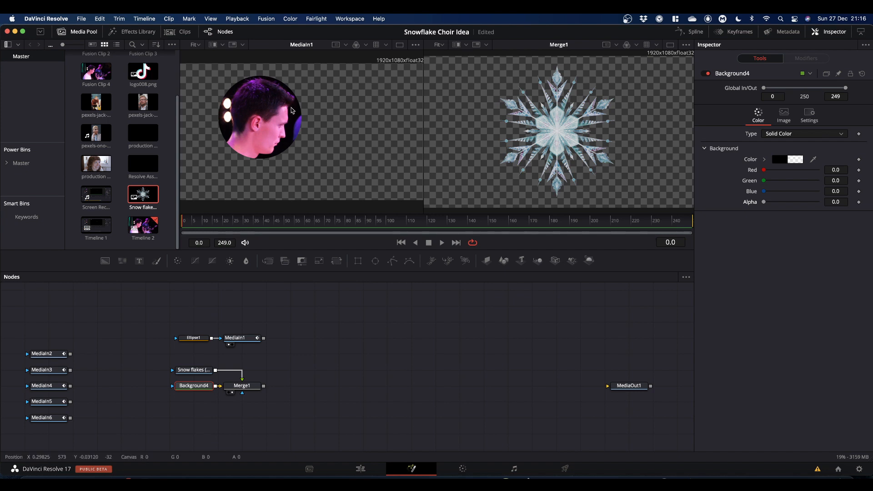
# Step: Add a Transform node after MediaIn1 and merge its output over the snowflake composite
pyautogui.moveTo(181, 323); pyautogui.dragTo(268, 349)
pyautogui.click(239, 337)
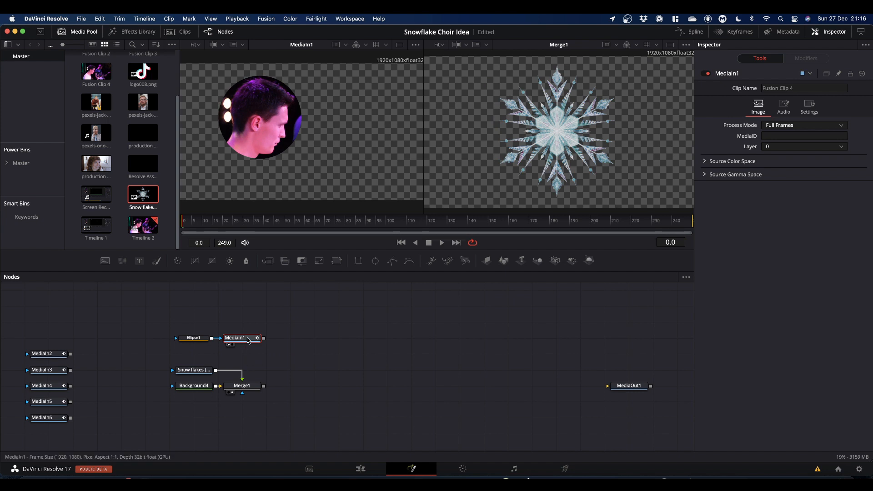
pyautogui.hotkey('shift', 'space')
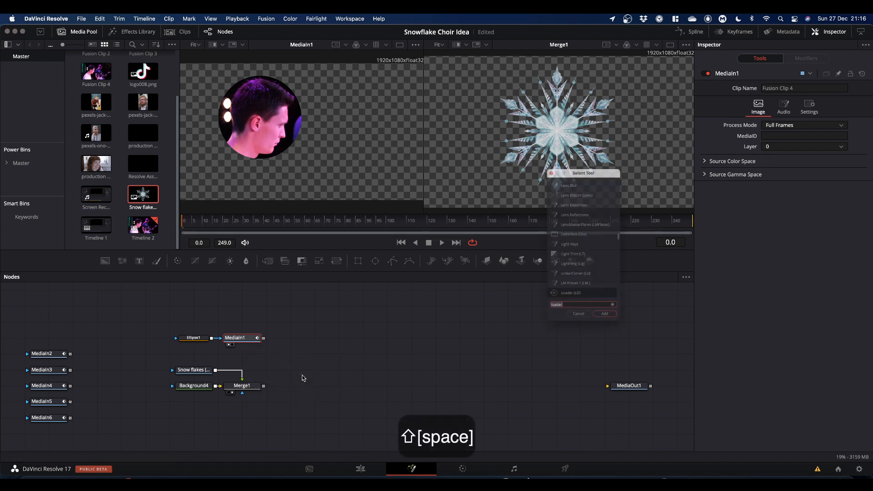
pyautogui.write('tra')
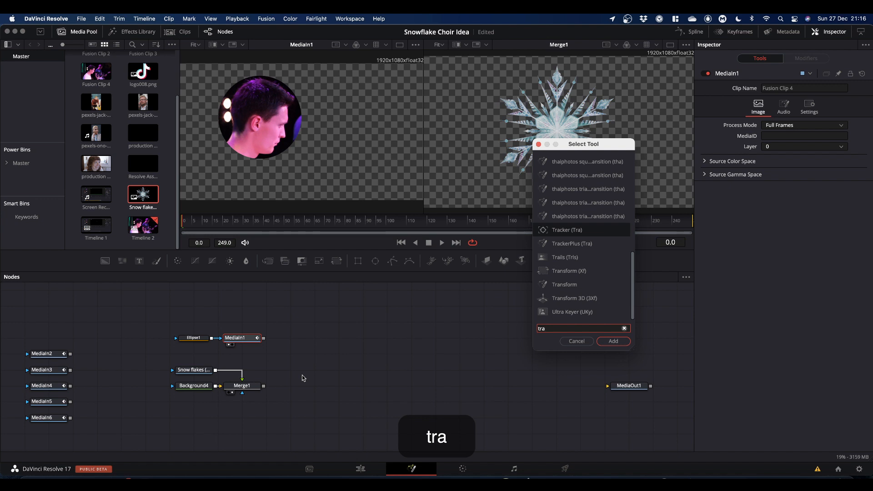
pyautogui.write('nsform')
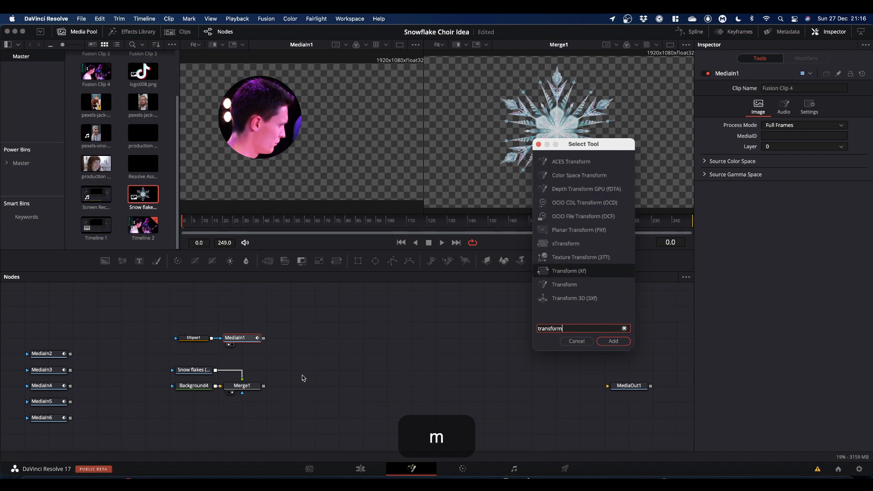
pyautogui.press('Return')
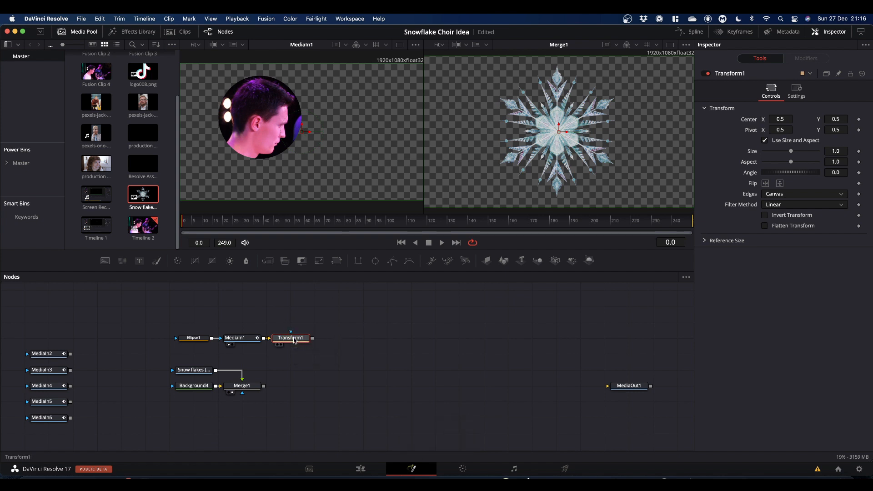
pyautogui.moveTo(312, 339); pyautogui.dragTo(317, 144)
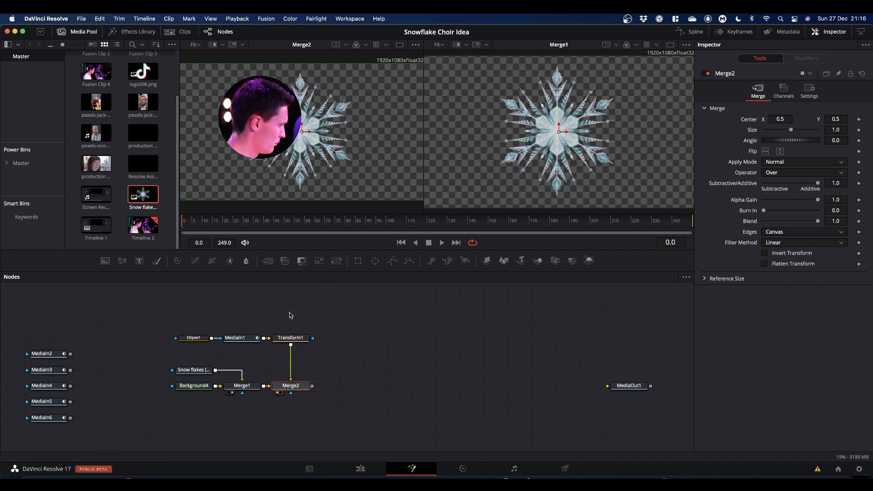
# Step: Scale the clip's Transform to 0.438 and position it in the snowflake's centre, about 0.568 by 0.459
pyautogui.click(292, 342)
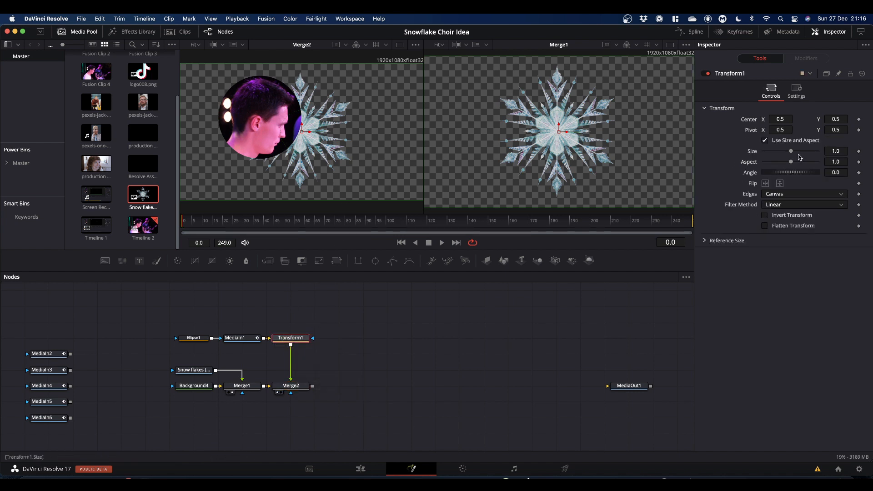
pyautogui.moveTo(792, 153); pyautogui.dragTo(777, 153)
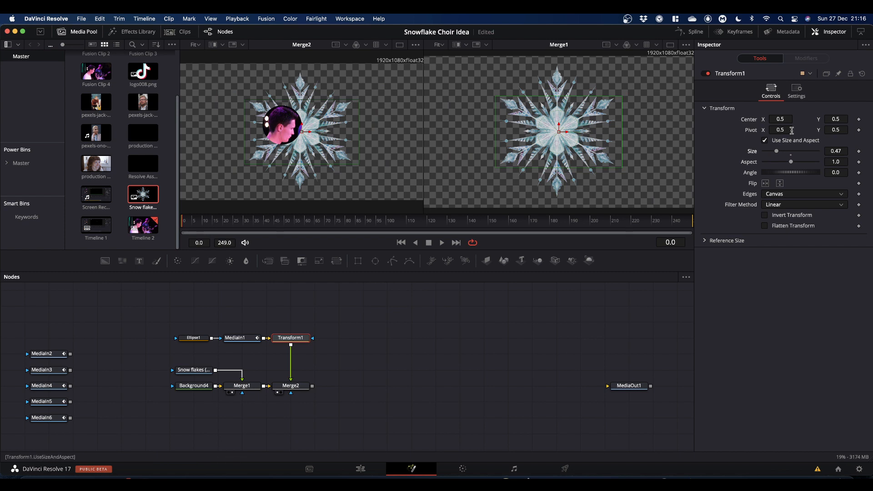
pyautogui.moveTo(778, 119); pyautogui.dragTo(803, 119)
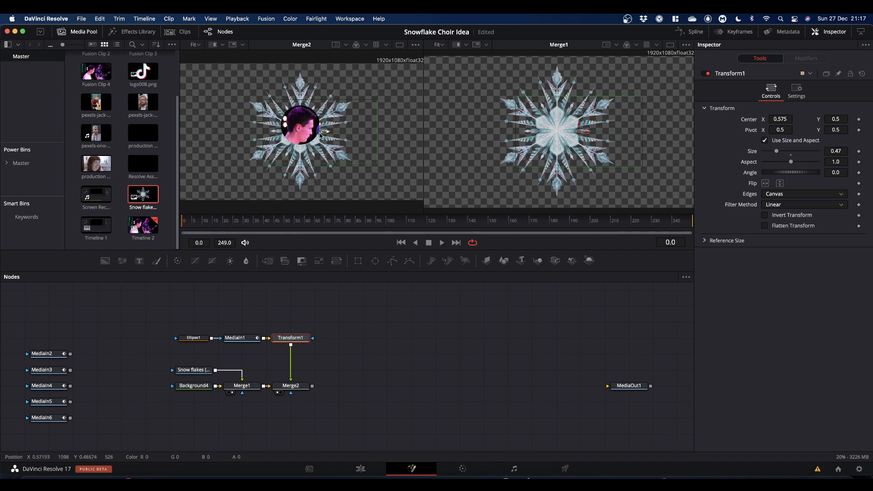
pyautogui.moveTo(321, 133)
pyautogui.mouseDown()
pyautogui.moveTo(298, 132)
pyautogui.moveTo(307, 147)
pyautogui.moveTo(320, 141)
pyautogui.mouseUp()
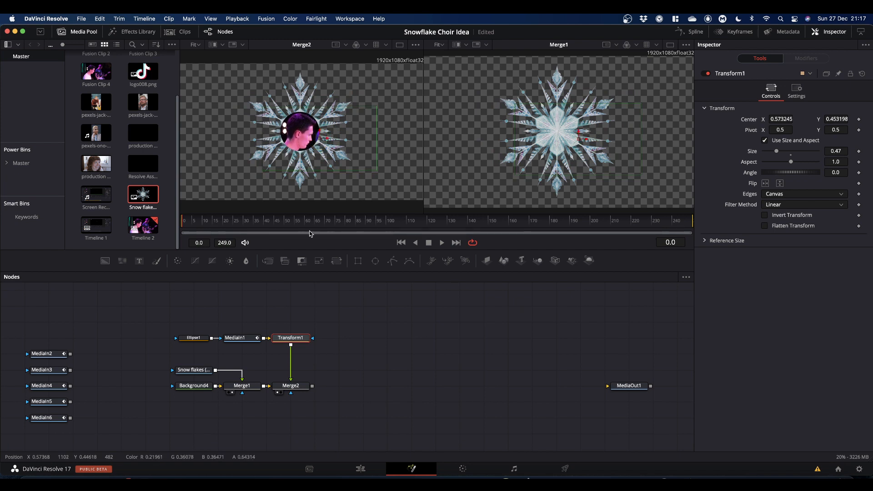
pyautogui.moveTo(835, 151); pyautogui.dragTo(826, 151)
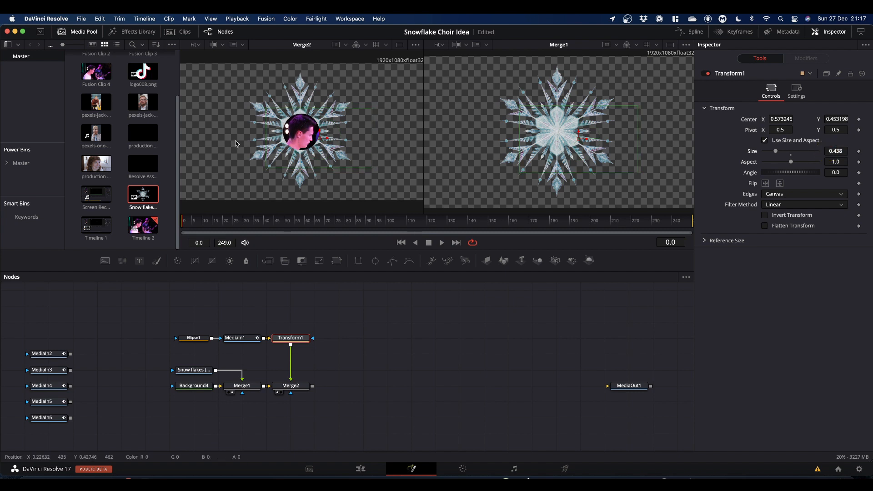
pyautogui.click(317, 139)
pyautogui.moveTo(317, 139); pyautogui.dragTo(319, 140)
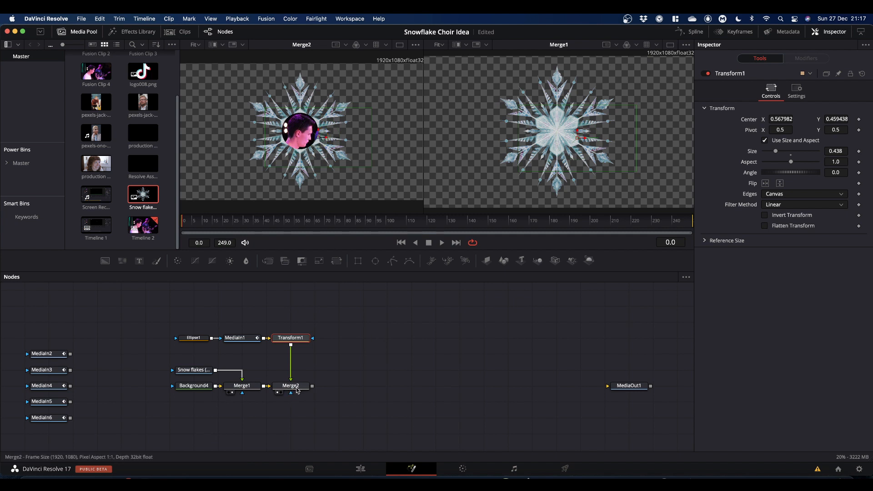
# Step: Display the second Merge node in the right viewer and inspect its settings
pyautogui.moveTo(296, 390); pyautogui.dragTo(547, 199)
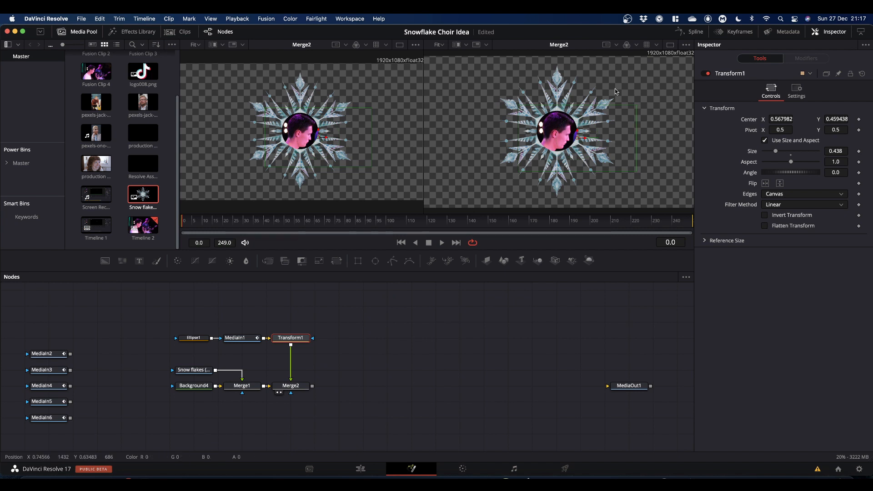
pyautogui.click(375, 339)
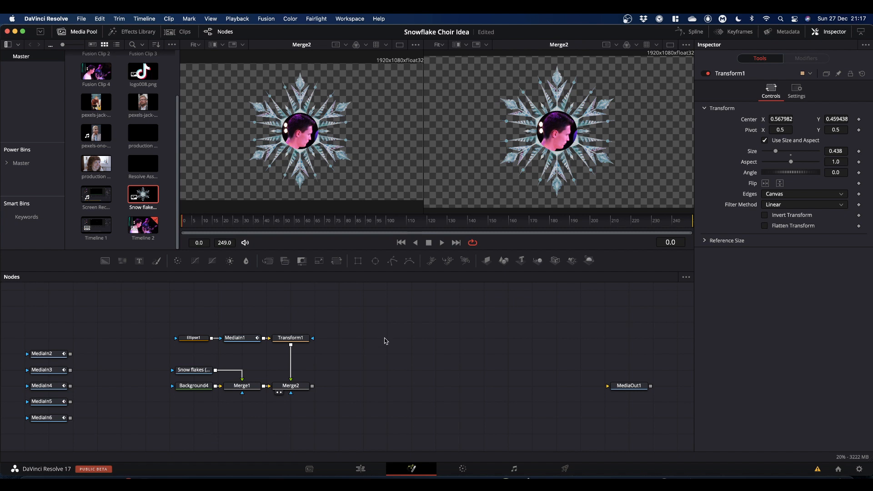
pyautogui.click(278, 390)
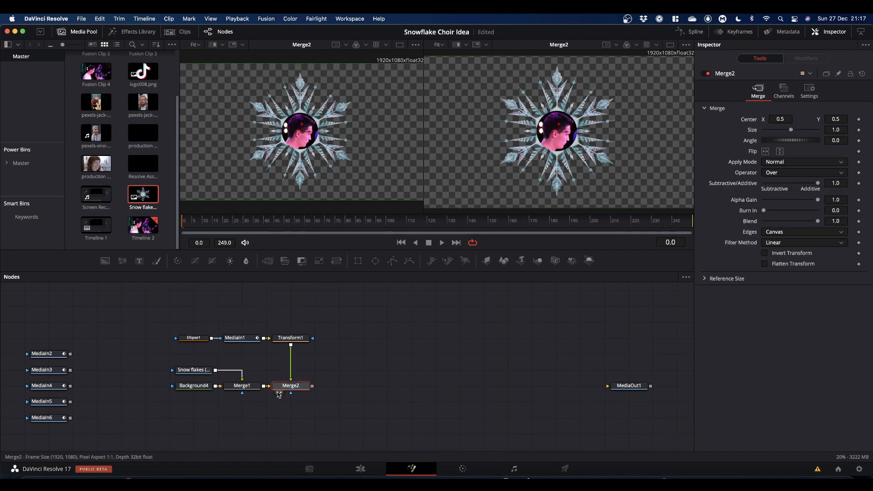
pyautogui.click(303, 388)
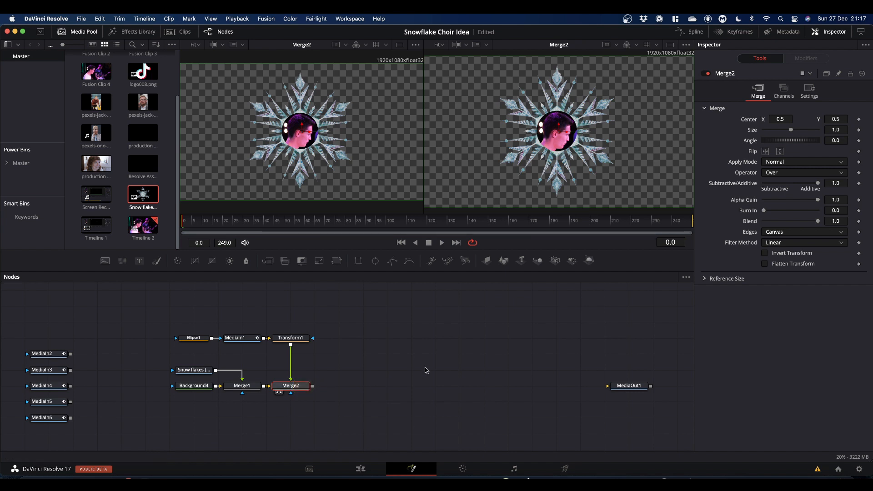
pyautogui.click(425, 366)
# Step: Add a DVE node after the second Merge and place it in the chain
pyautogui.click(291, 389)
pyautogui.hotkey('shift', 'space')
pyautogui.write('dve')
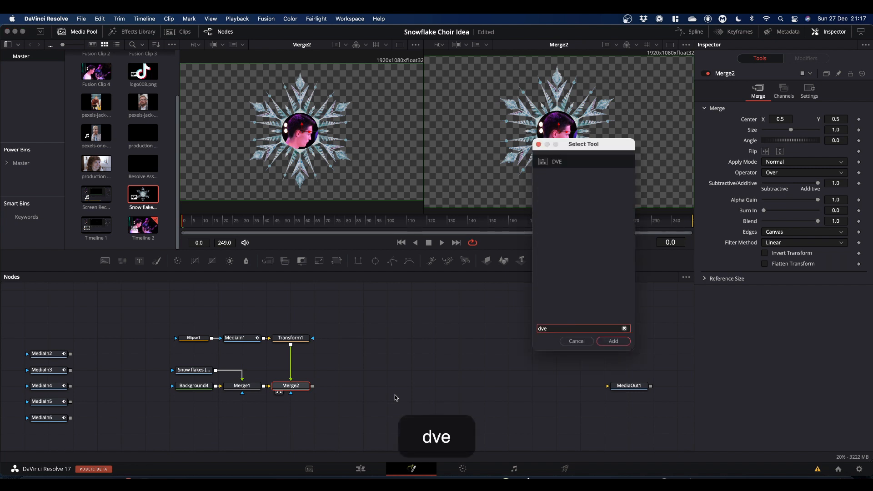
pyautogui.press('Return')
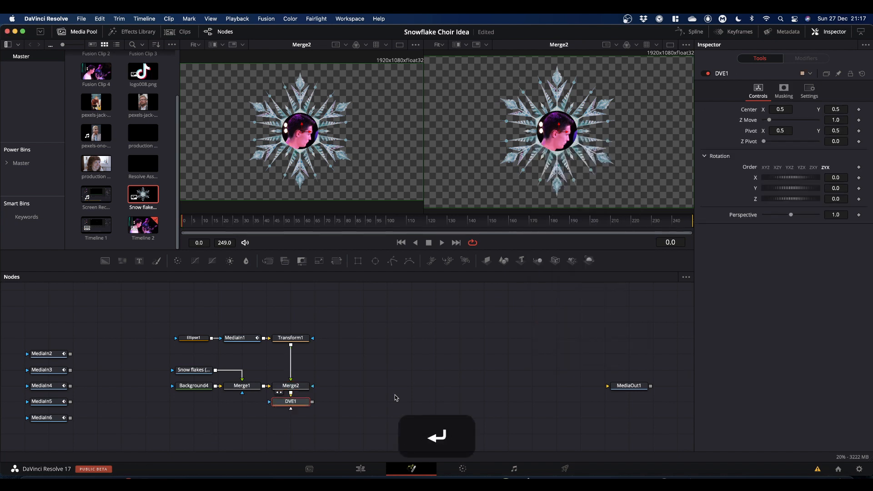
pyautogui.moveTo(284, 403); pyautogui.dragTo(347, 387)
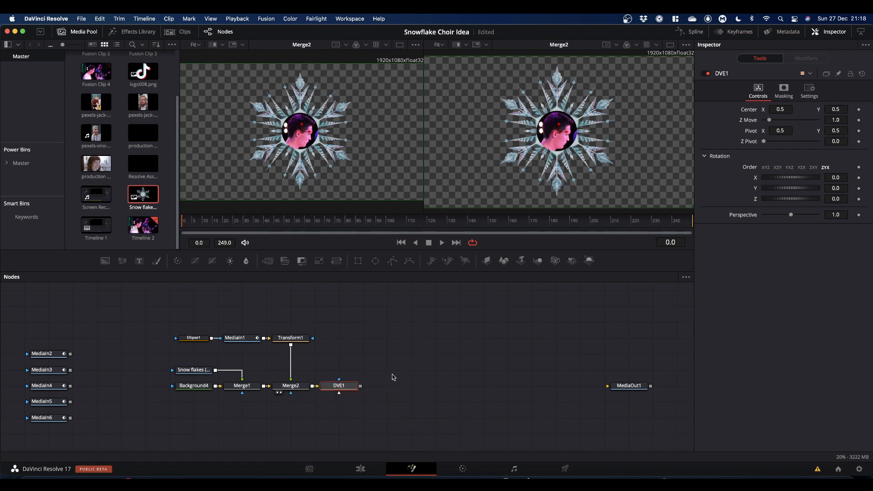
# Step: Add a Transform node after the DVE node
pyautogui.click(349, 386)
pyautogui.hotkey('shift', 'space')
pyautogui.write('transform')
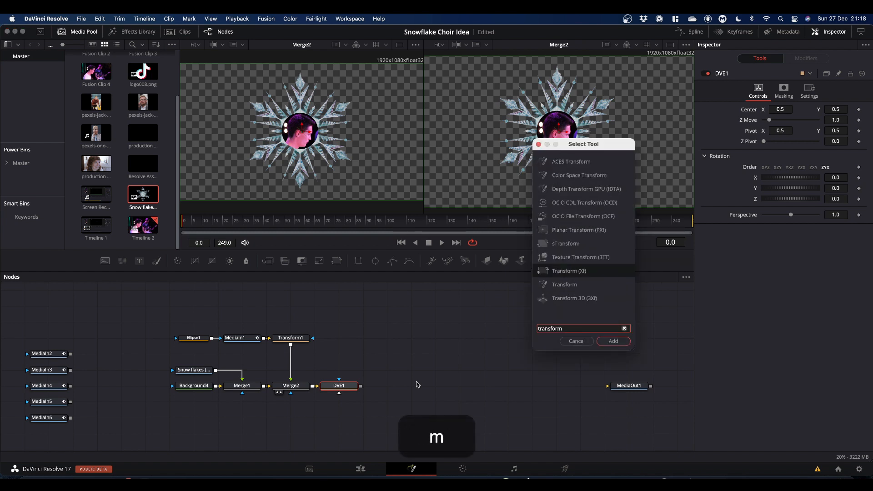
pyautogui.press('Return')
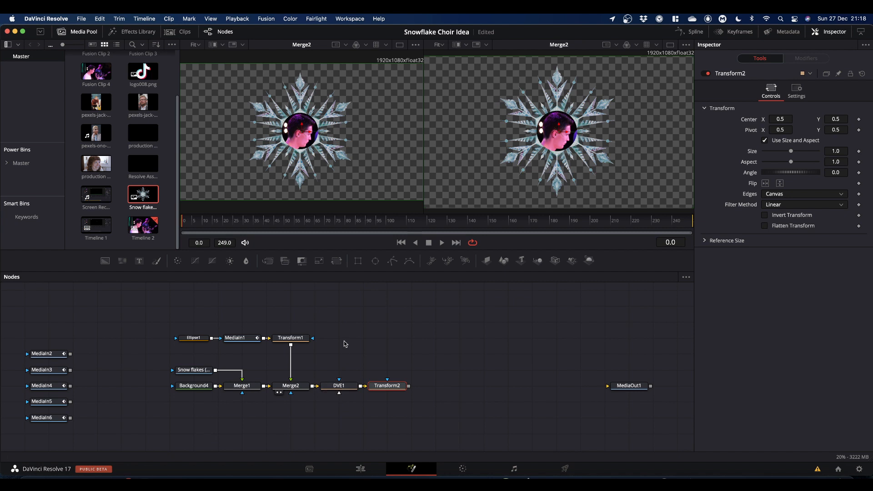
# Step: Show the DVE node in the left viewer and test its Y rotation, resetting it to 0
pyautogui.click(340, 386)
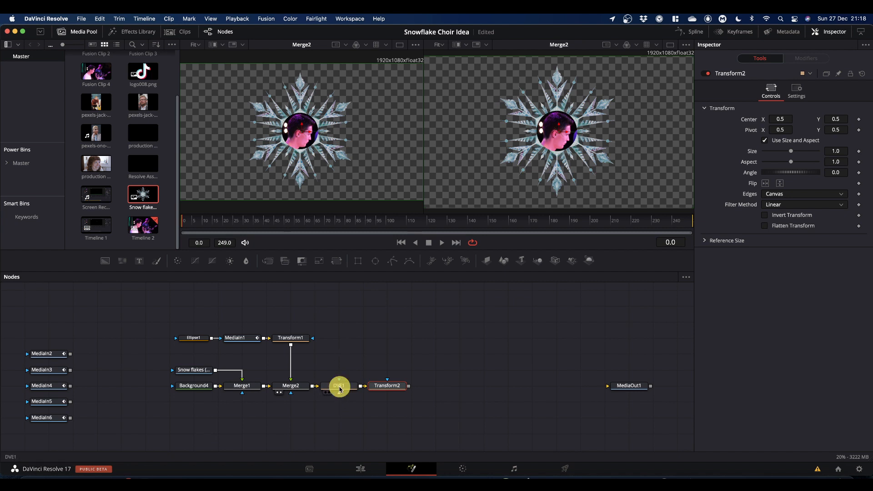
pyautogui.moveTo(352, 385); pyautogui.dragTo(363, 163)
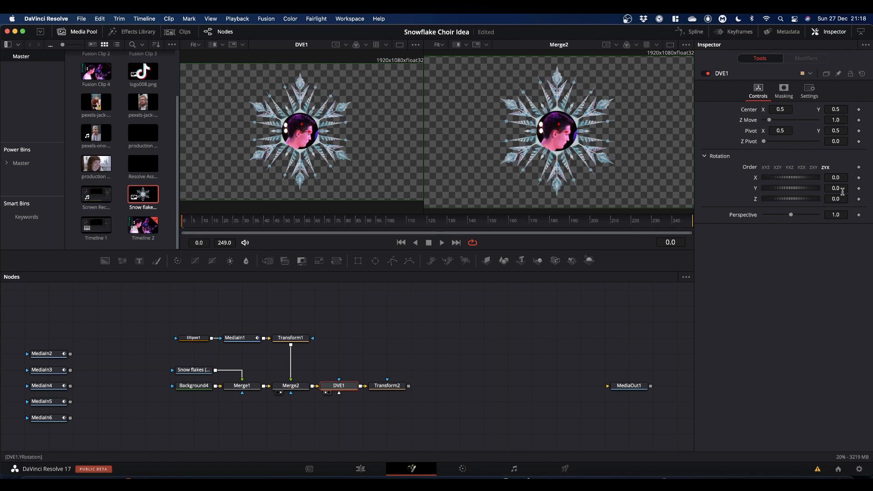
pyautogui.moveTo(810, 189)
pyautogui.mouseDown()
pyautogui.moveTo(757, 194)
pyautogui.moveTo(795, 195)
pyautogui.mouseUp()
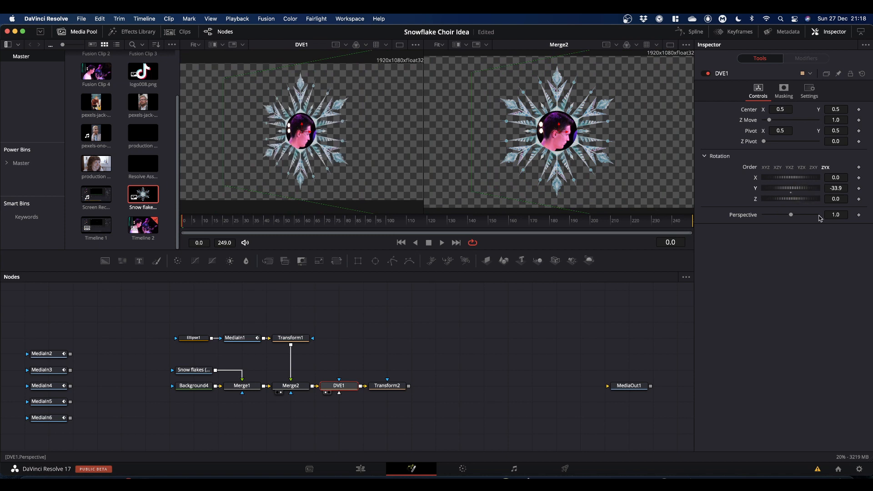
pyautogui.doubleClick(792, 187)
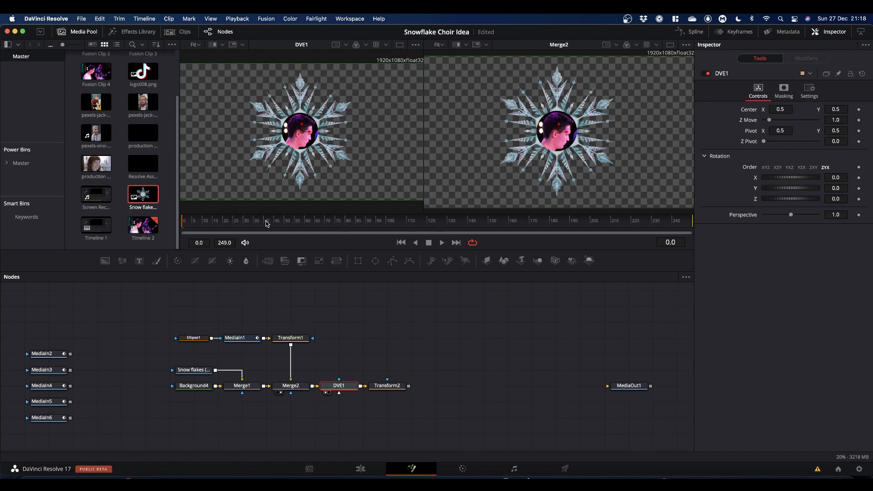
# Step: Open the Project Settings to check the timeline format, then cancel
pyautogui.click(81, 19)
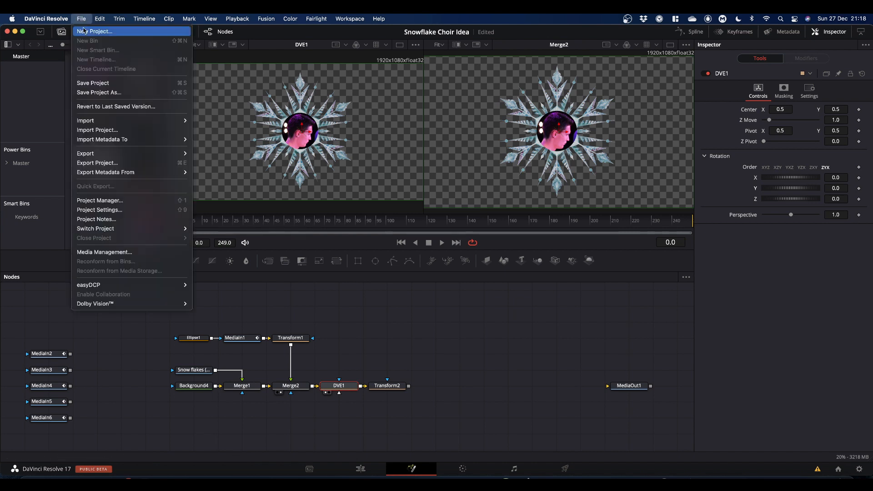
pyautogui.click(104, 211)
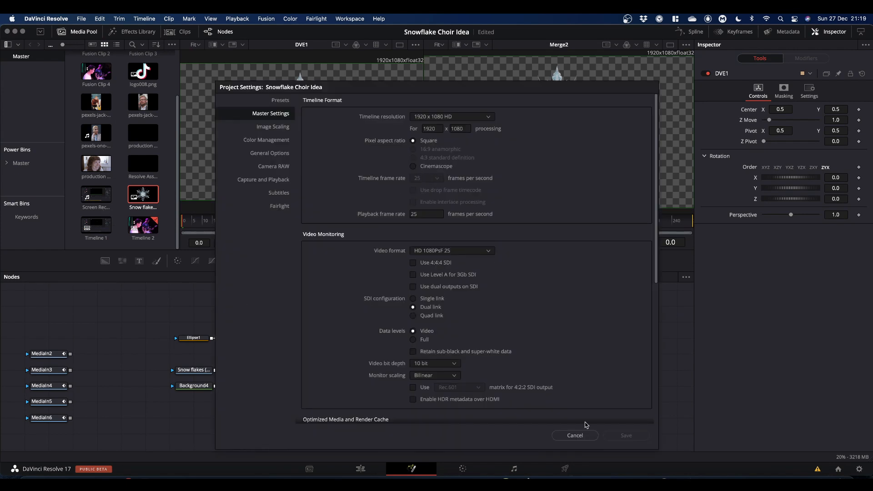
pyautogui.click(576, 435)
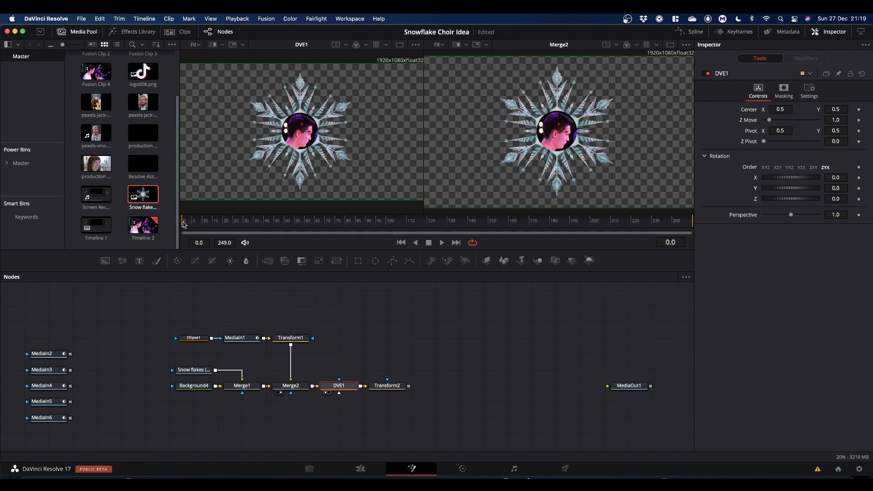
# Step: Keyframe the DVE's Y rotation at 0 on frame 75 and at -360 on frame 0 to spin the snowflake
pyautogui.moveTo(184, 224); pyautogui.dragTo(337, 229)
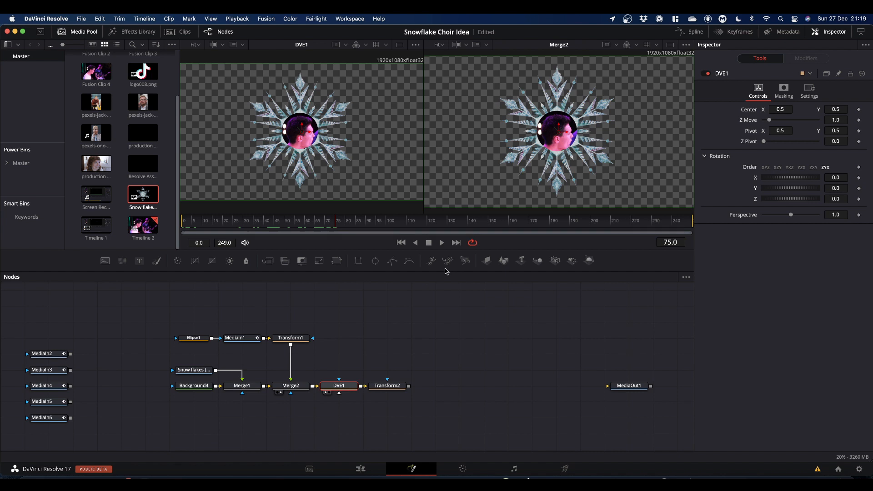
pyautogui.click(859, 188)
pyautogui.moveTo(336, 226); pyautogui.dragTo(150, 250)
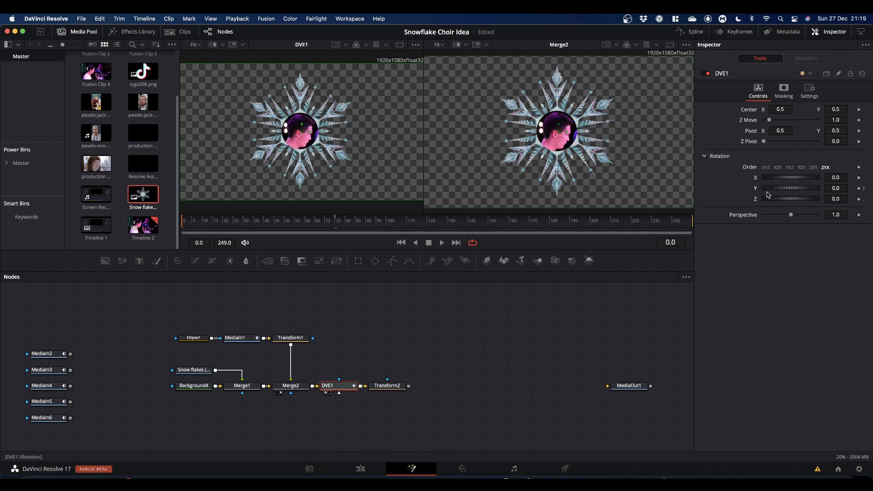
pyautogui.click(835, 188)
pyautogui.write('-360')
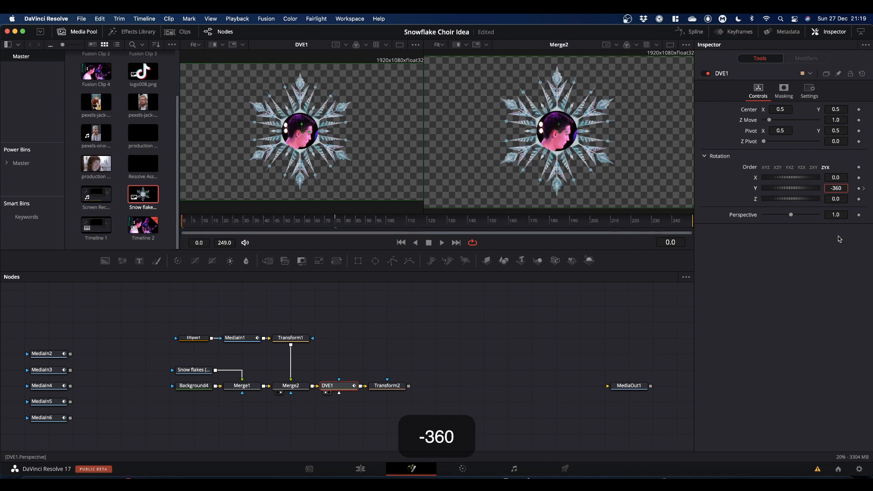
pyautogui.press('Return')
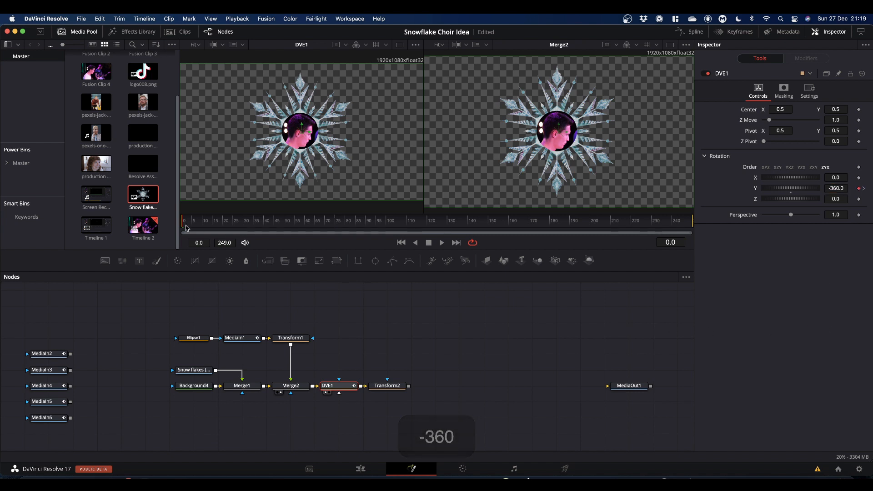
# Step: Play back the composite to preview the snowflake's spin
pyautogui.press('space')
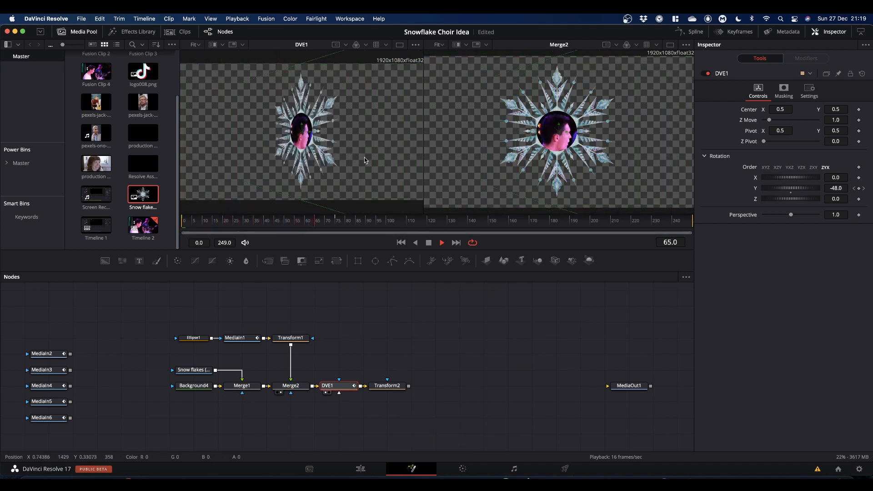
pyautogui.press('space')
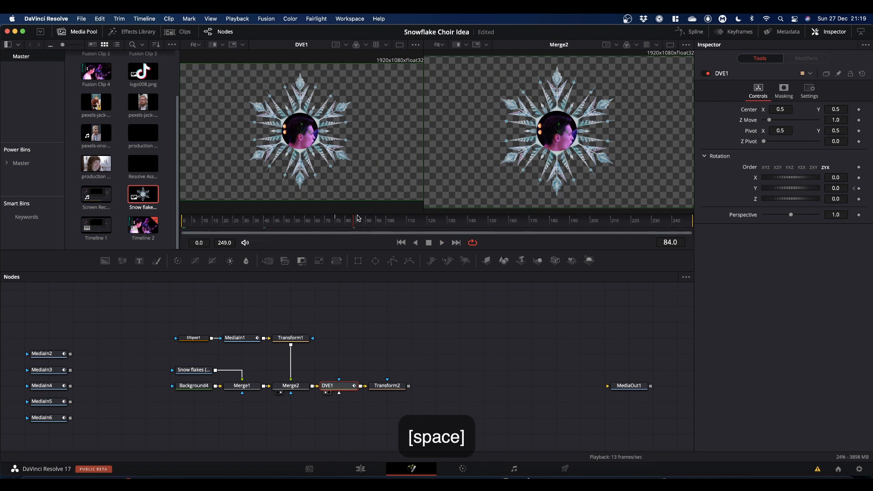
pyautogui.moveTo(354, 223); pyautogui.dragTo(338, 224)
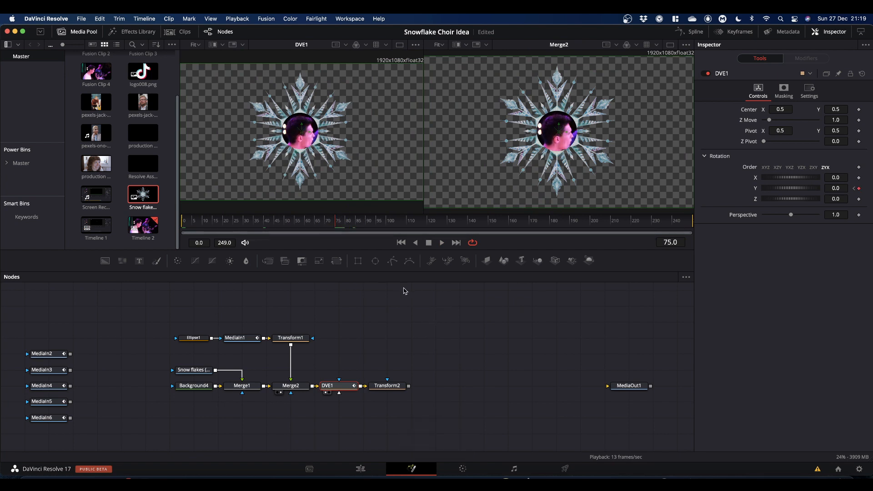
# Step: Keyframe Transform2's center at frame 75 and move the snowflake down to about 0.32, -0.46
pyautogui.click(390, 387)
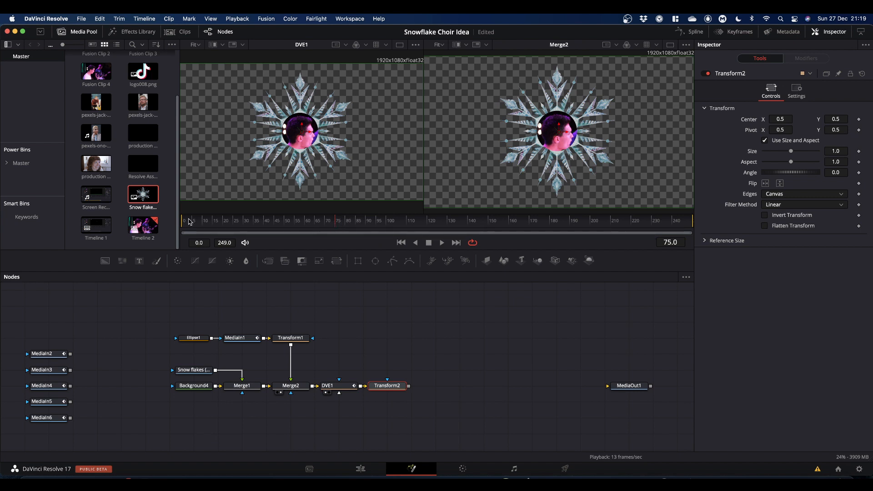
pyautogui.scroll(2, 568, 133)
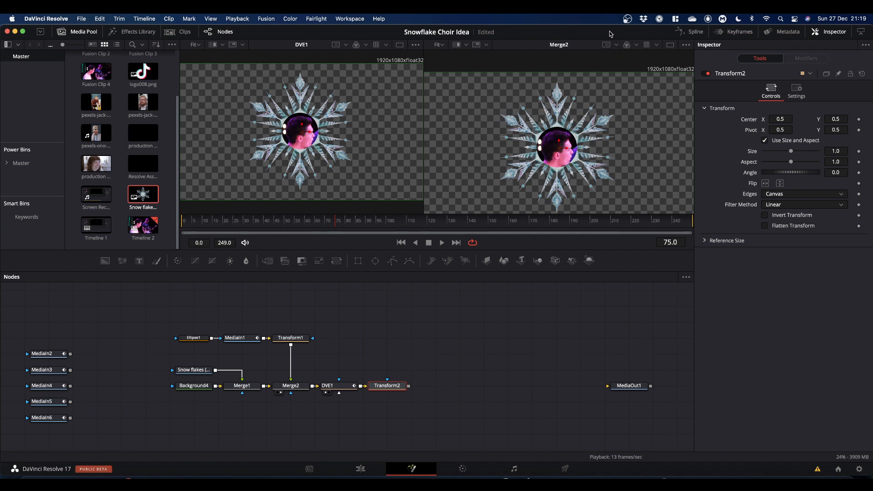
pyautogui.scroll(-5, 525, 211)
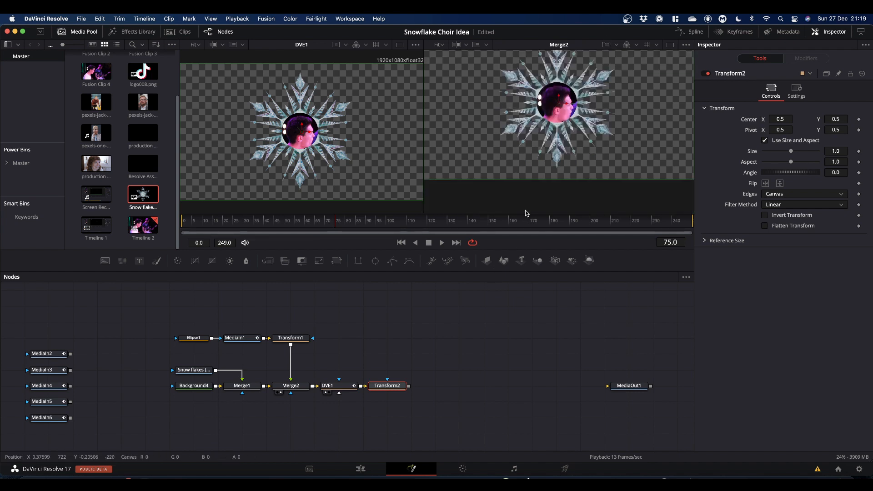
pyautogui.scroll(7, 565, 149)
pyautogui.scroll(-1, 565, 149)
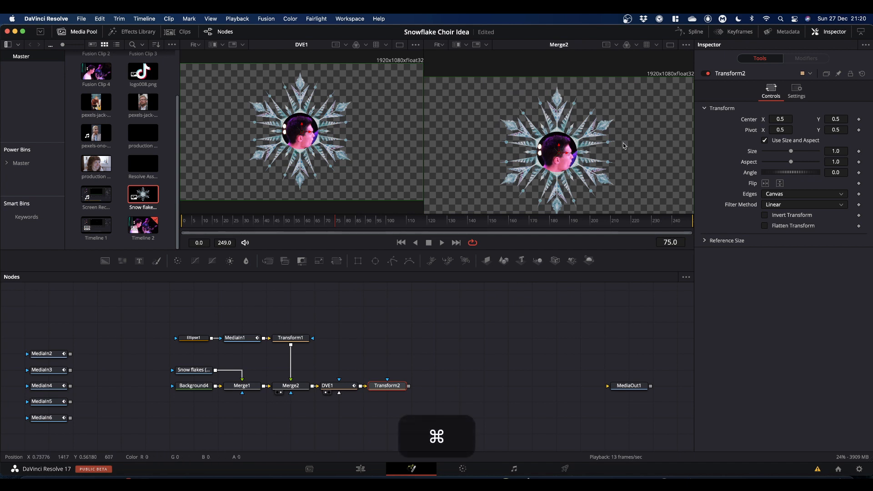
pyautogui.scroll(-2, 623, 143)
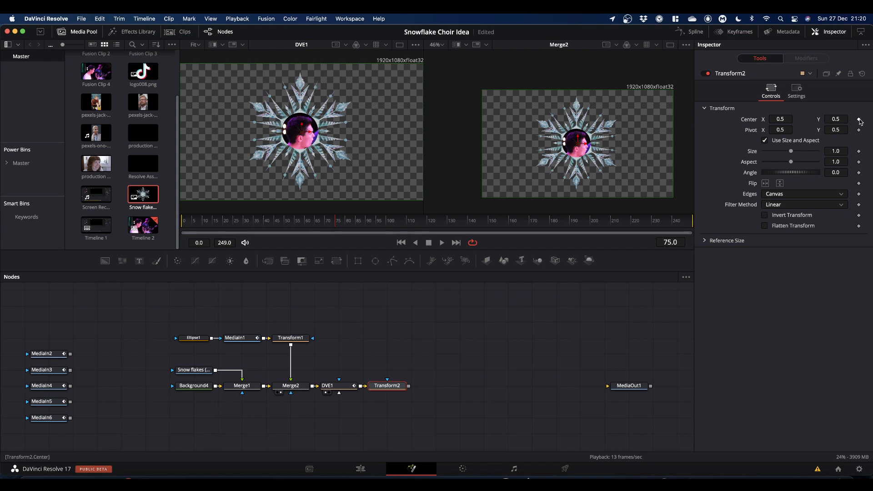
pyautogui.click(859, 120)
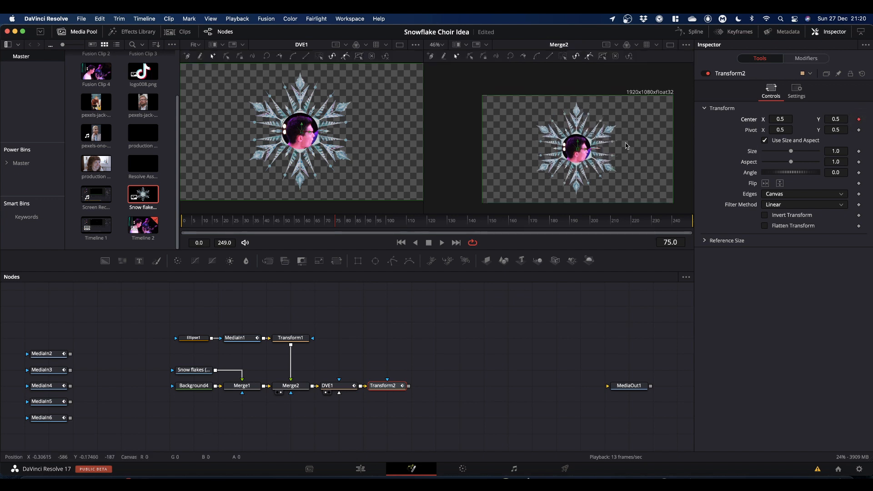
pyautogui.scroll(-3, 588, 133)
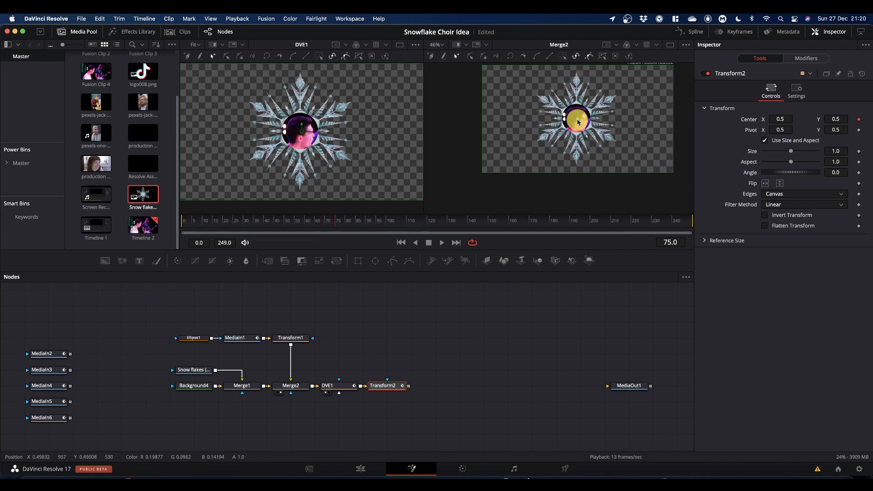
pyautogui.moveTo(578, 122); pyautogui.dragTo(570, 147)
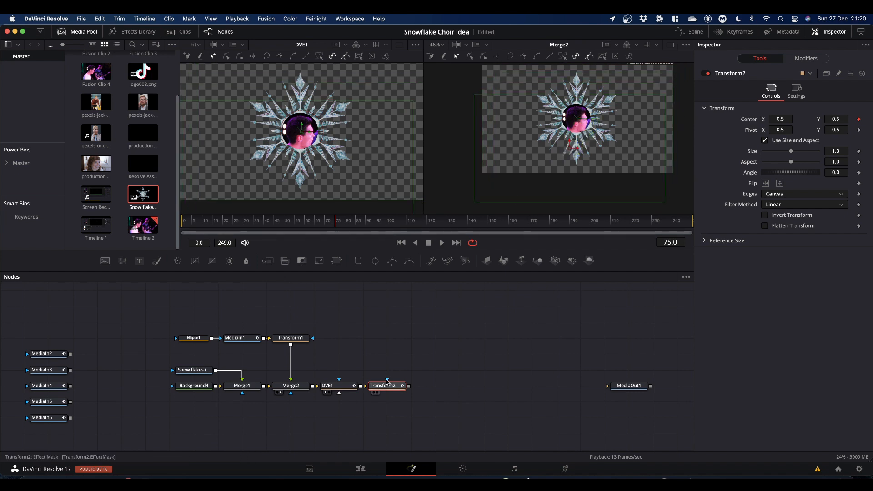
pyautogui.moveTo(385, 389); pyautogui.dragTo(544, 224)
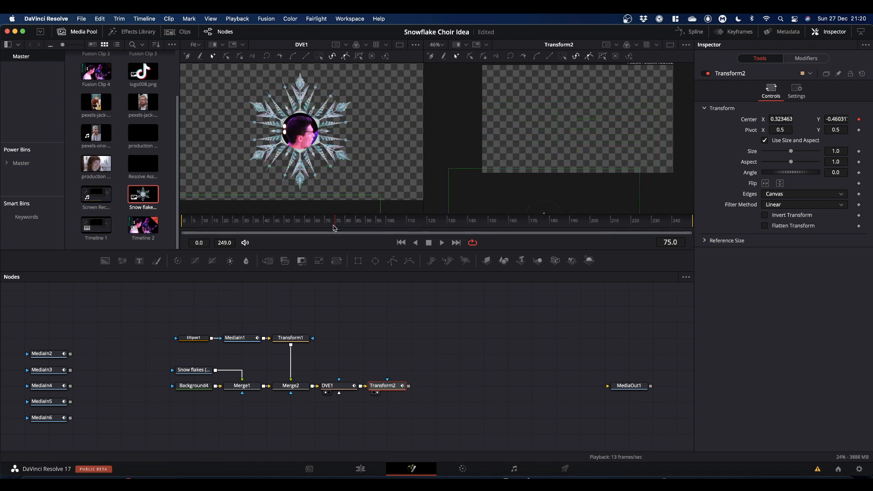
# Step: At frame 0, move Transform2's center to about 0.75, 1.46 so the snowflake starts above the frame
pyautogui.moveTo(335, 228); pyautogui.dragTo(132, 230)
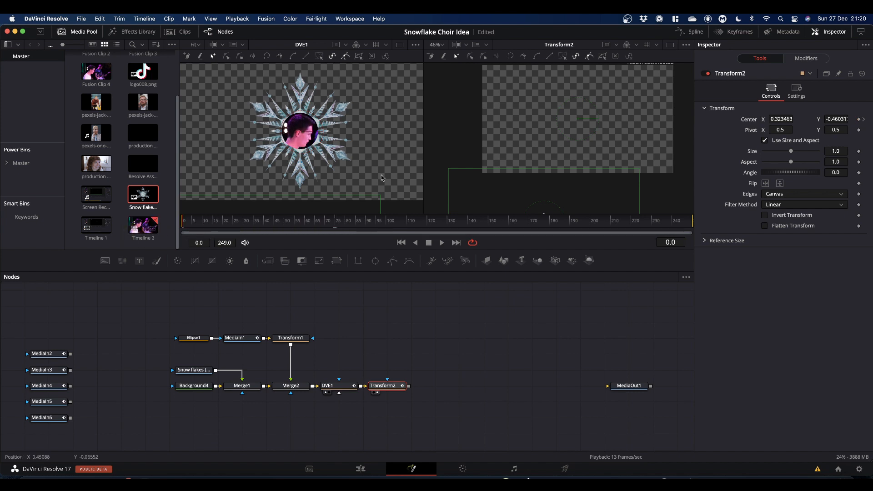
pyautogui.scroll(-2, 575, 119)
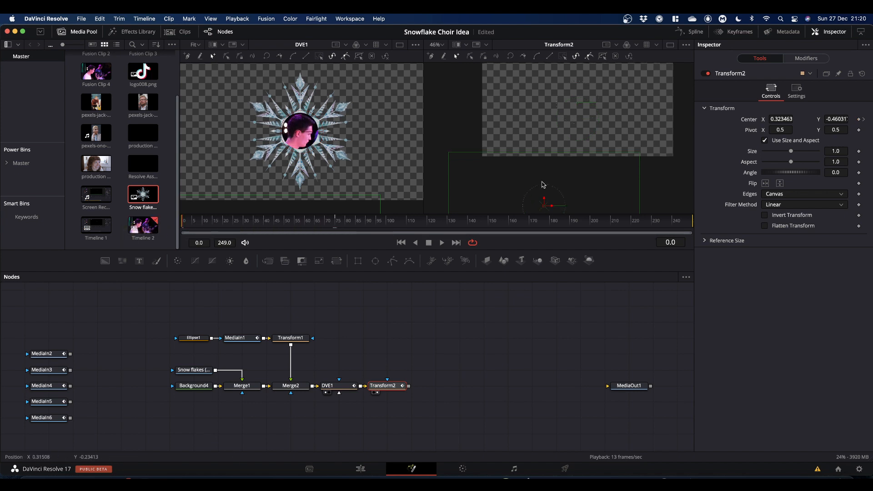
pyautogui.moveTo(545, 207); pyautogui.dragTo(586, 97)
pyautogui.scroll(7, 613, 108)
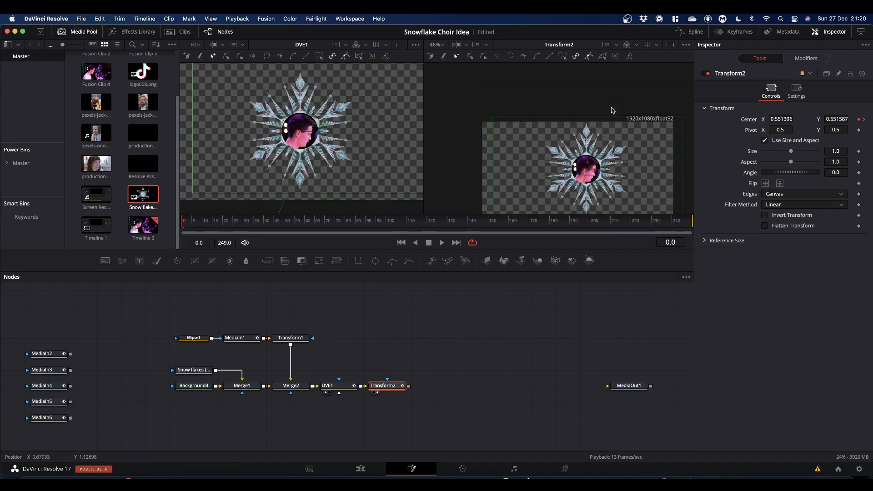
pyautogui.moveTo(587, 173); pyautogui.dragTo(626, 74)
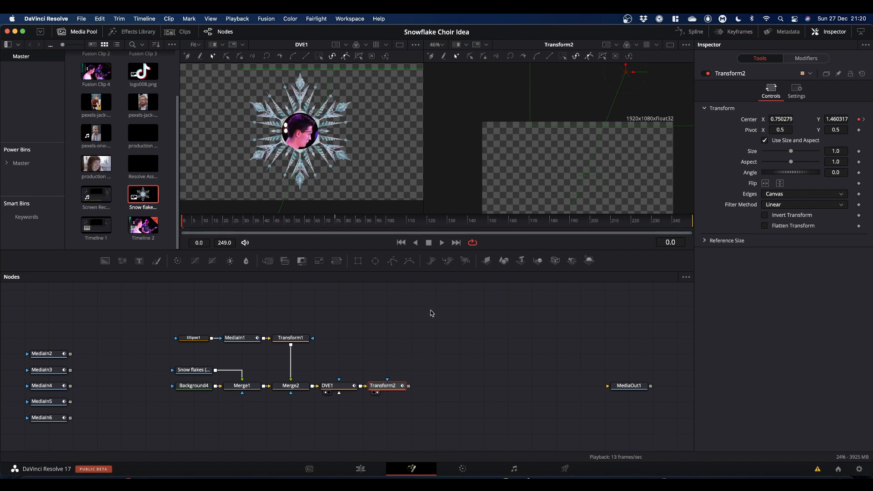
# Step: Play back the composite to preview the snowflake's movement across the frame
pyautogui.press('space')
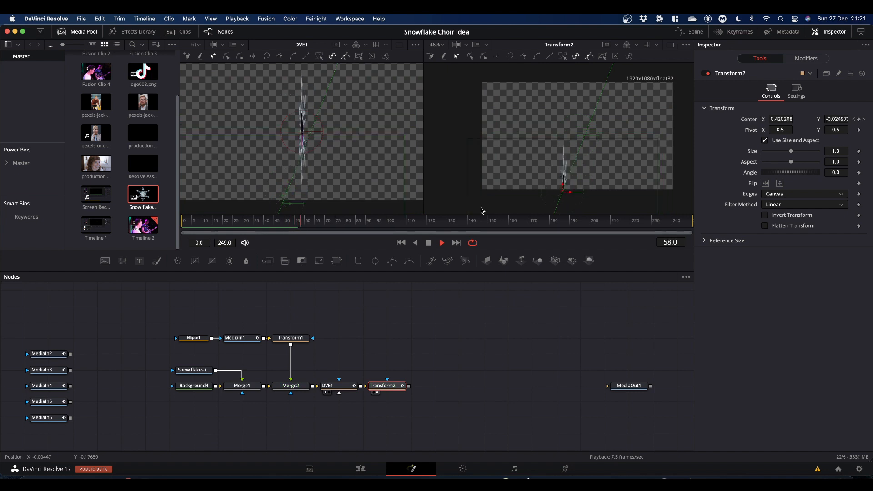
pyautogui.press('space')
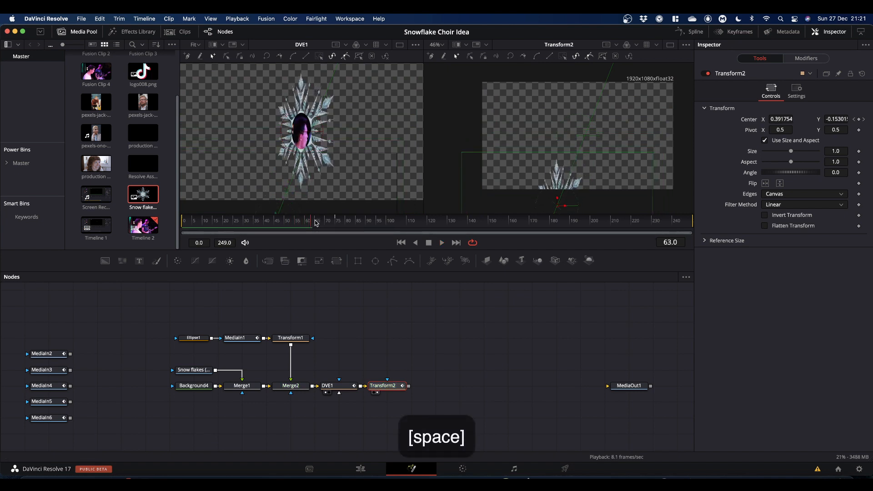
pyautogui.moveTo(311, 224); pyautogui.dragTo(268, 226)
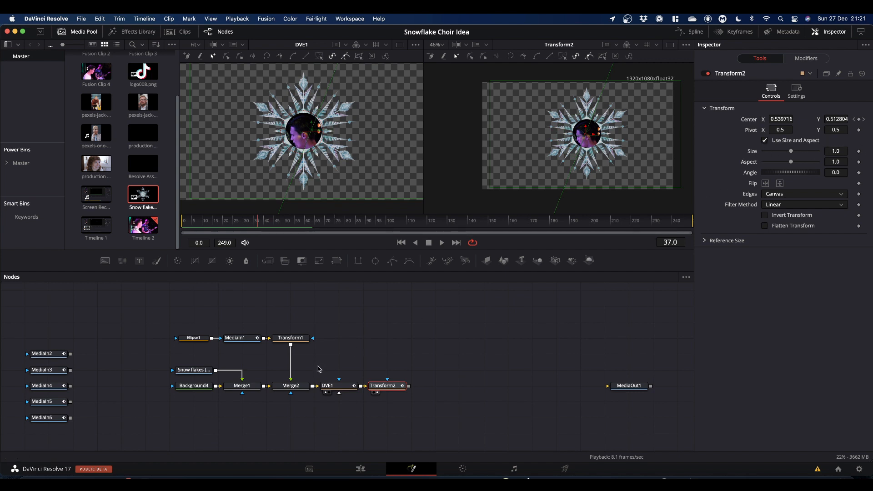
# Step: Set the DVE's Z Move to 1.81 and reposition its center to about 0.34, 0.29
pyautogui.click(331, 386)
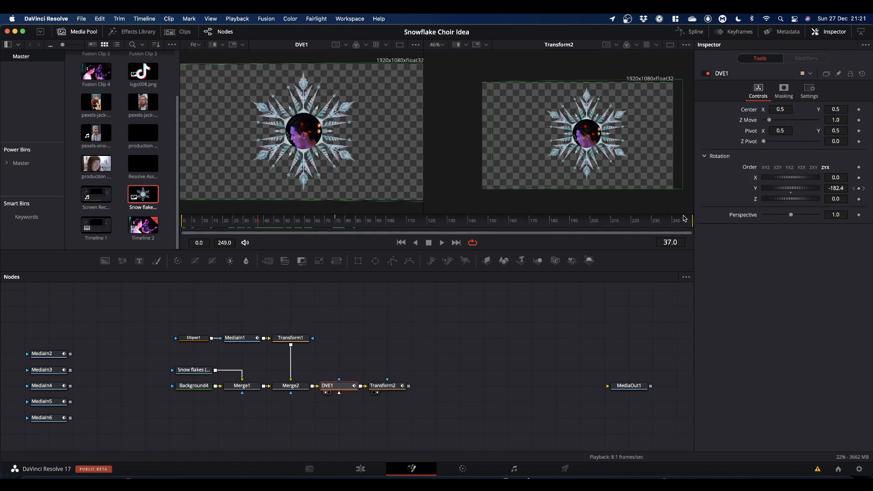
pyautogui.moveTo(769, 122); pyautogui.dragTo(772, 122)
pyautogui.moveTo(257, 228); pyautogui.dragTo(335, 241)
pyautogui.scroll(-5, 619, 177)
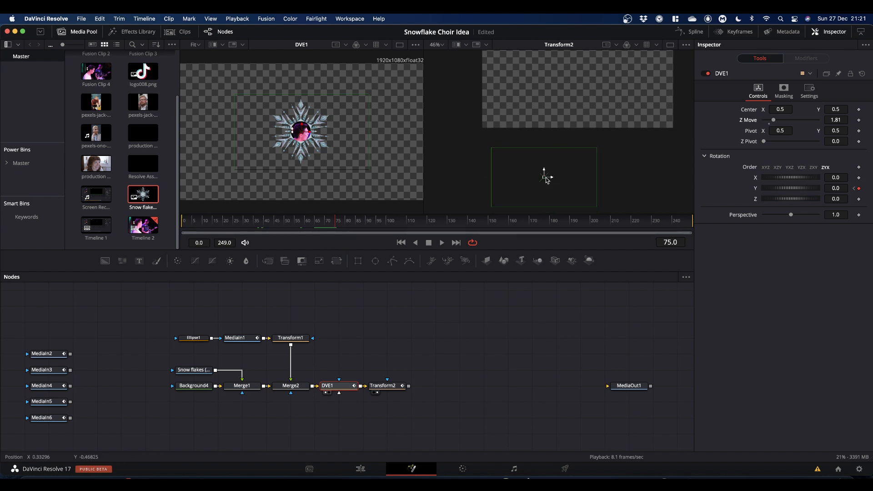
pyautogui.moveTo(546, 180); pyautogui.dragTo(553, 154)
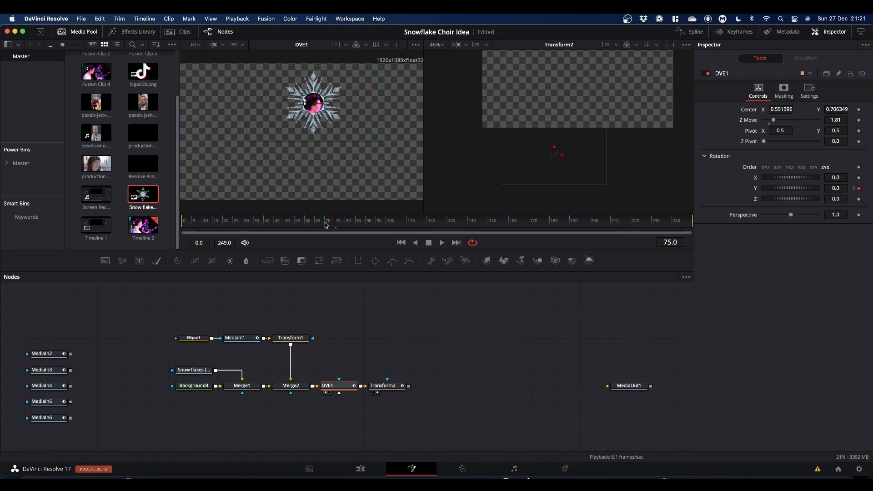
pyautogui.moveTo(337, 226); pyautogui.dragTo(141, 234)
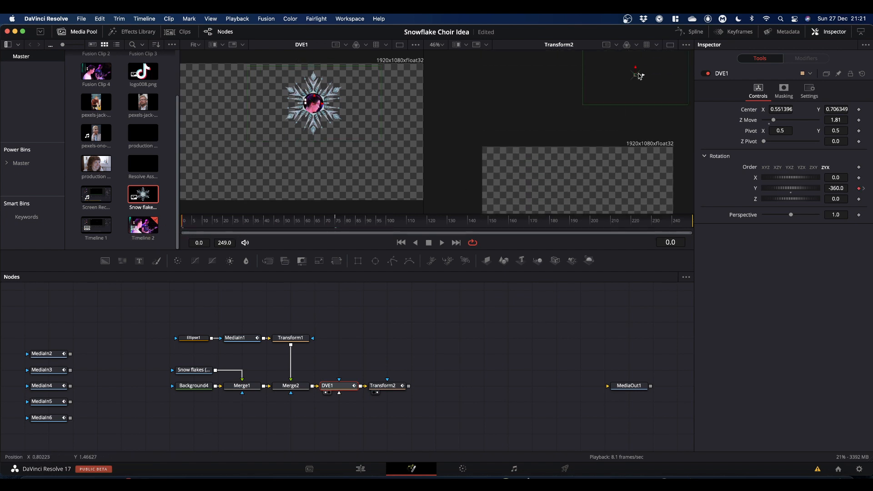
pyautogui.moveTo(635, 76); pyautogui.dragTo(596, 122)
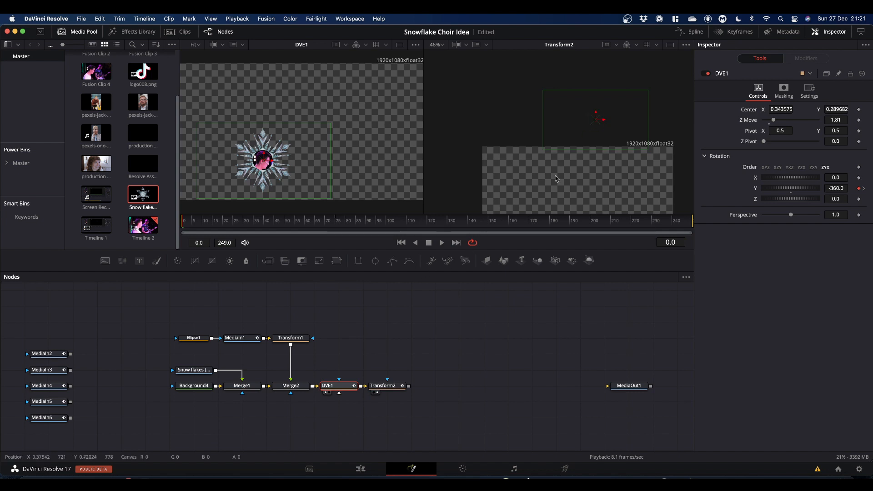
# Step: Play back the composite to check the smaller falling, spinning snowflake
pyautogui.scroll(-3, 571, 172)
pyautogui.scroll(-3, 572, 172)
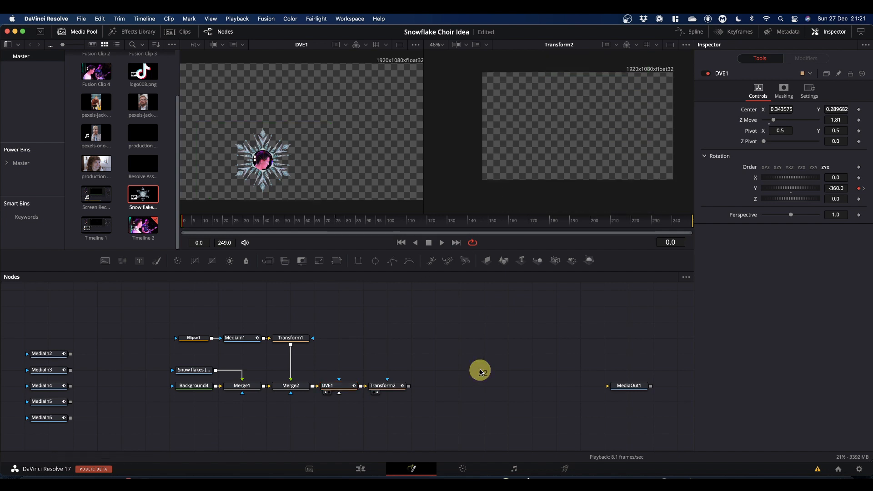
pyautogui.press('space')
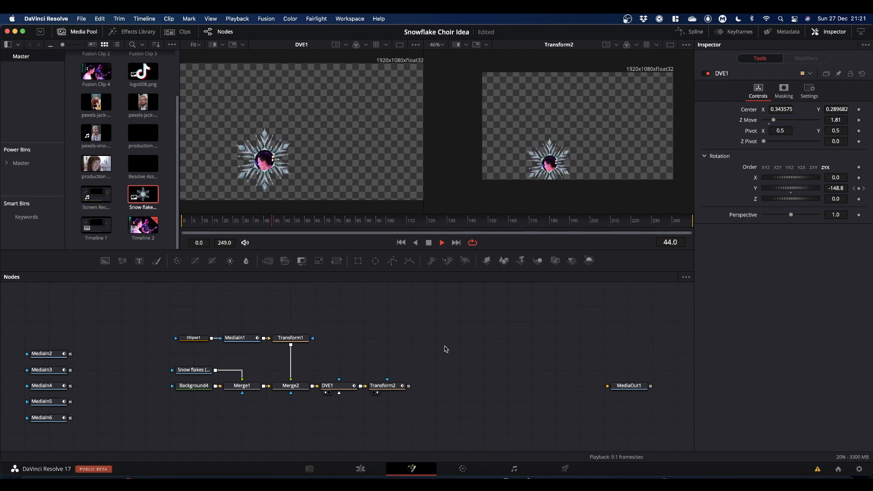
pyautogui.press('space')
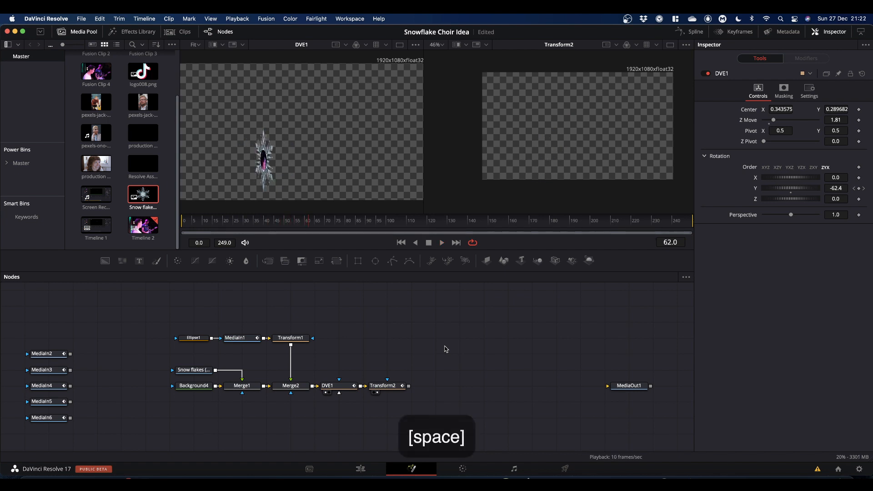
pyautogui.moveTo(309, 225); pyautogui.dragTo(179, 239)
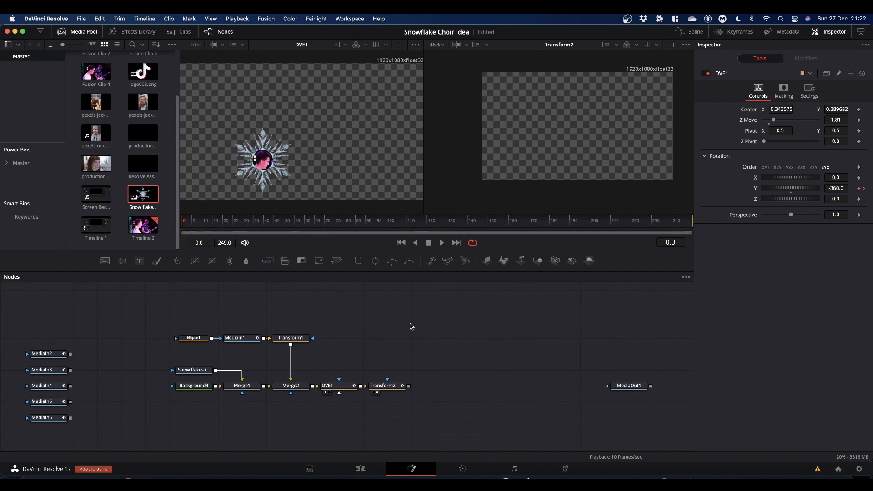
# Step: Select all nodes of the snowflake composite and copy them
pyautogui.scroll(-2, 412, 327)
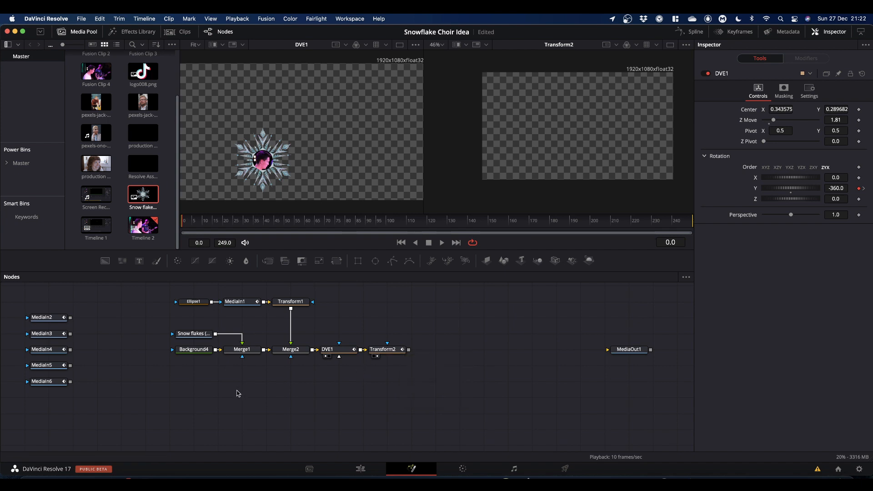
pyautogui.moveTo(148, 291); pyautogui.dragTo(427, 380)
pyautogui.press('super+c')
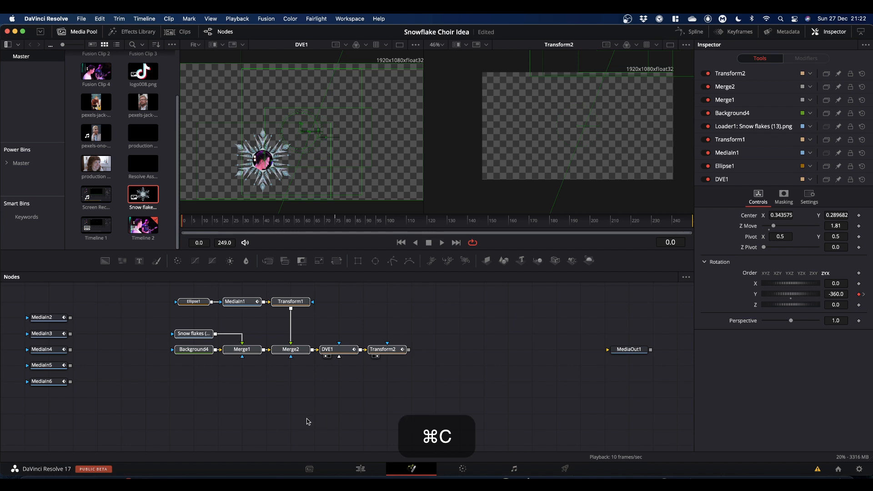
pyautogui.click(214, 420)
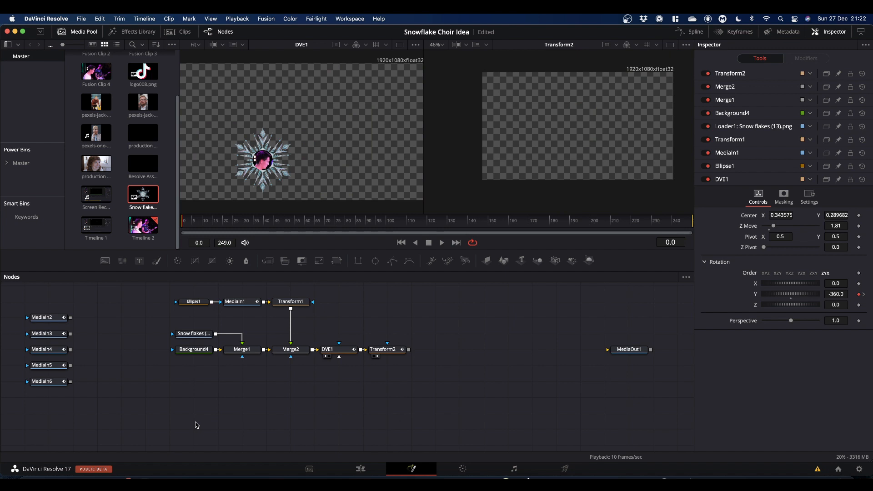
# Step: Paste the copied snowflake nodes and place the duplicate chain below the original
pyautogui.press('super+v')
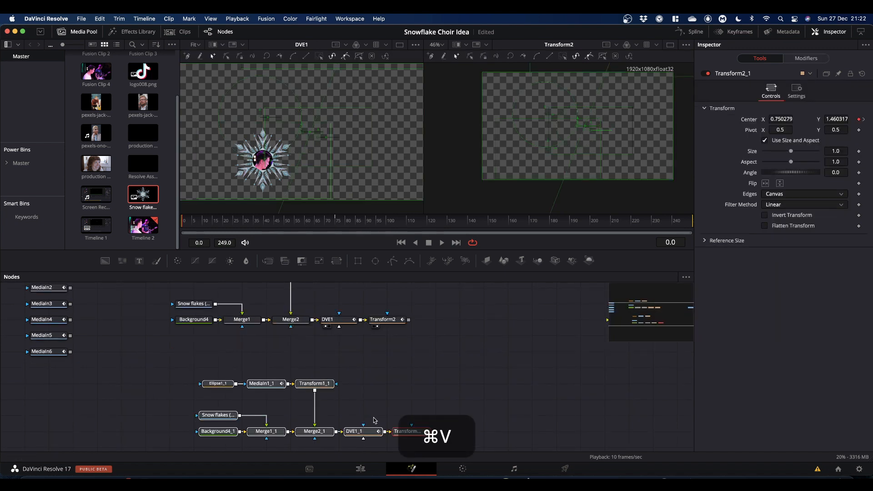
pyautogui.moveTo(392, 428); pyautogui.dragTo(365, 400)
pyautogui.scroll(2, 469, 340)
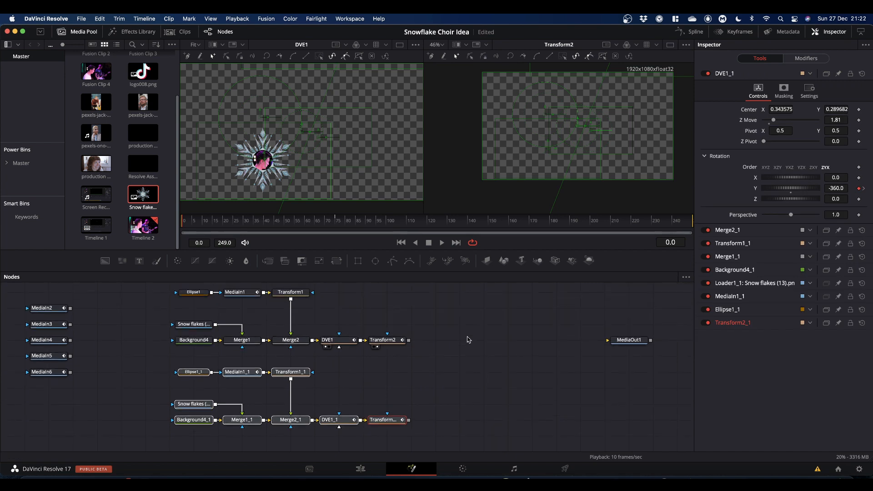
# Step: Delete the duplicate's MediaIn1_1 node and connect MediaIn2 in its place, viewing it
pyautogui.click(389, 394)
pyautogui.click(244, 375)
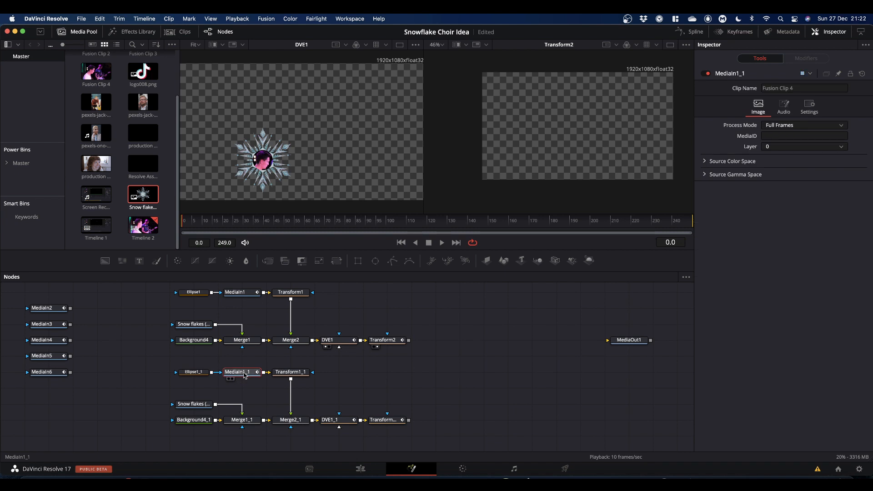
pyautogui.press('BackSpace')
pyautogui.moveTo(47, 309); pyautogui.dragTo(300, 372)
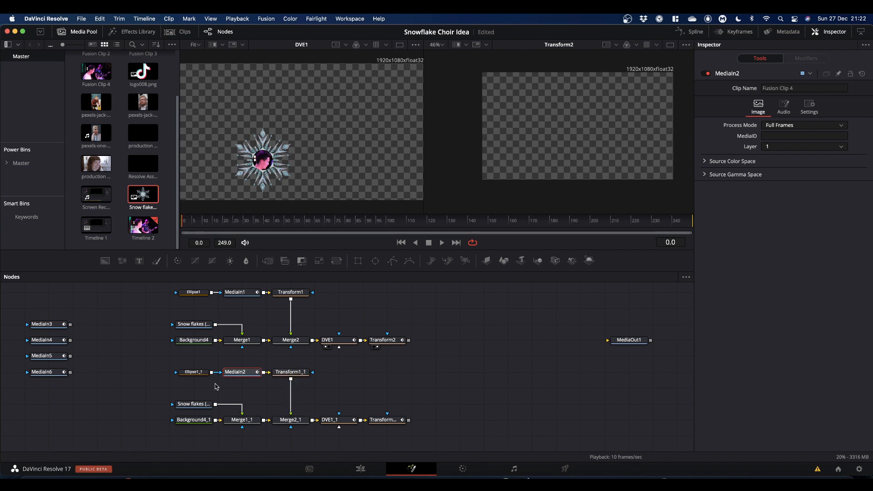
pyautogui.moveTo(240, 375); pyautogui.dragTo(303, 159)
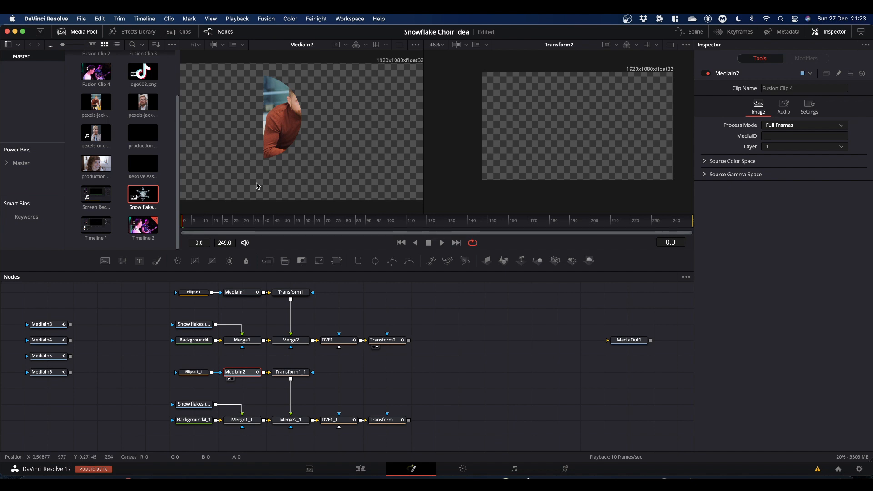
# Step: Move and shrink the duplicate ellipse mask to circle the second clip's face, width about 0.22
pyautogui.click(195, 372)
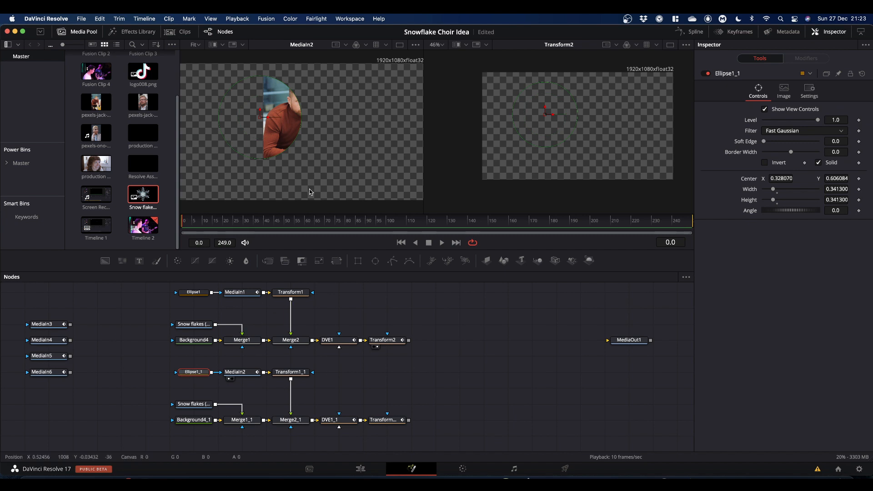
pyautogui.moveTo(267, 119); pyautogui.dragTo(301, 101)
pyautogui.moveTo(337, 77); pyautogui.dragTo(309, 98)
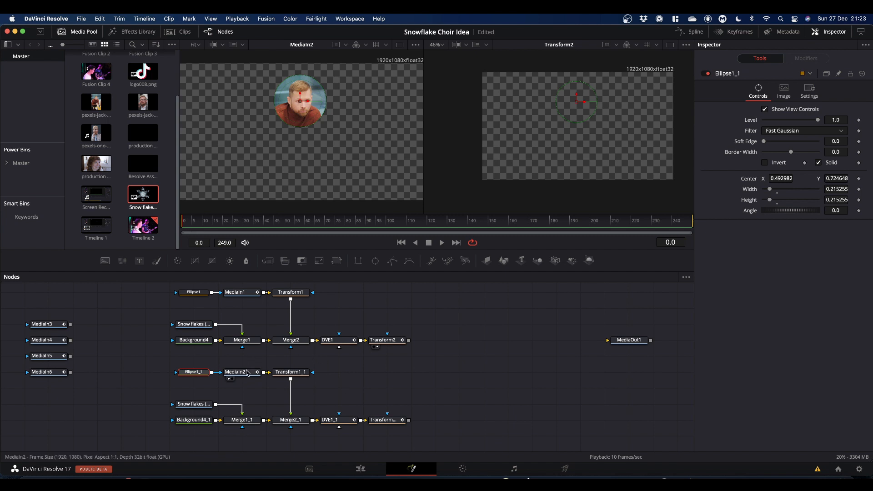
# Step: View Merge2_1 and adjust Transform1_1 to size 0.63, centering the face in the snowflake at about 0.50, 0.36
pyautogui.click(291, 420)
pyautogui.moveTo(293, 422); pyautogui.dragTo(326, 167)
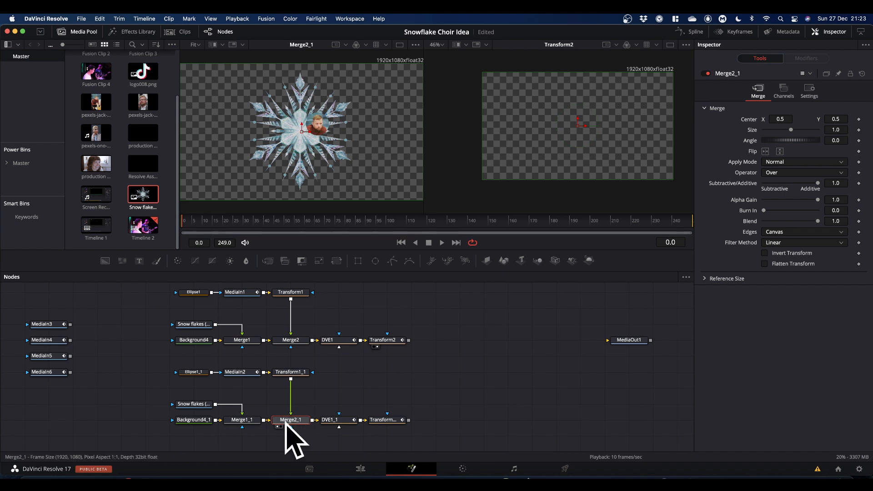
pyautogui.click(293, 374)
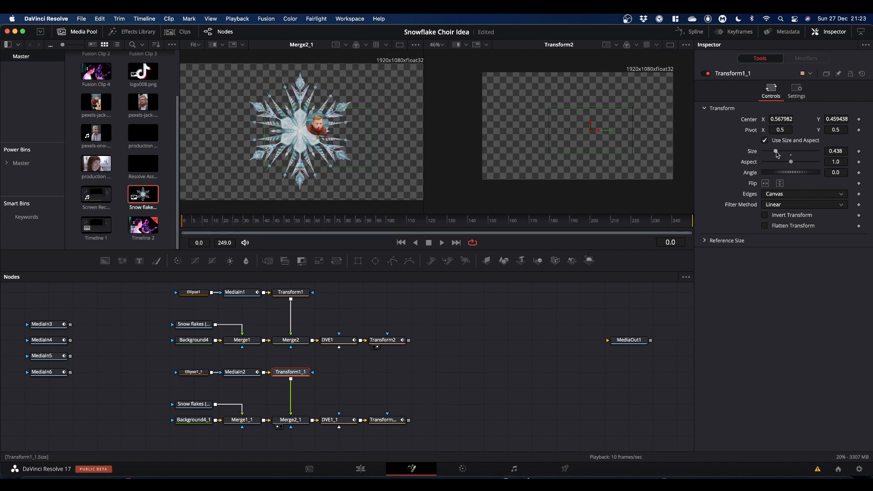
pyautogui.moveTo(777, 154); pyautogui.dragTo(780, 154)
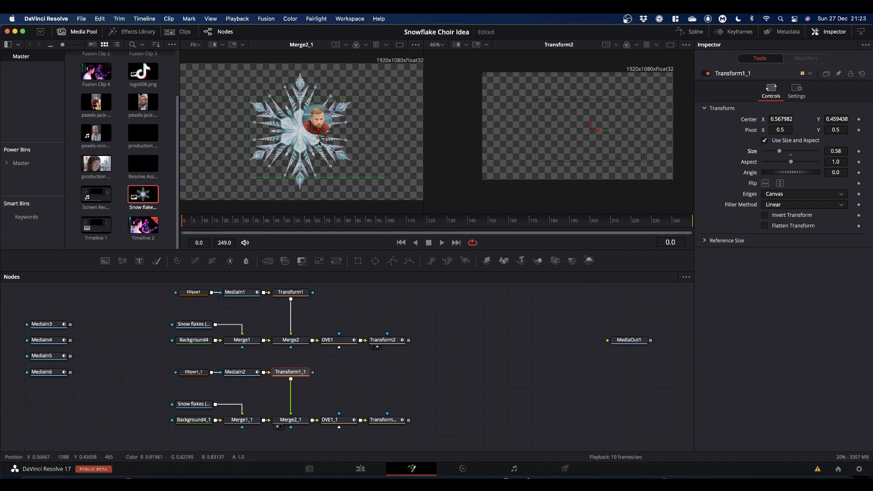
pyautogui.moveTo(319, 139); pyautogui.dragTo(301, 153)
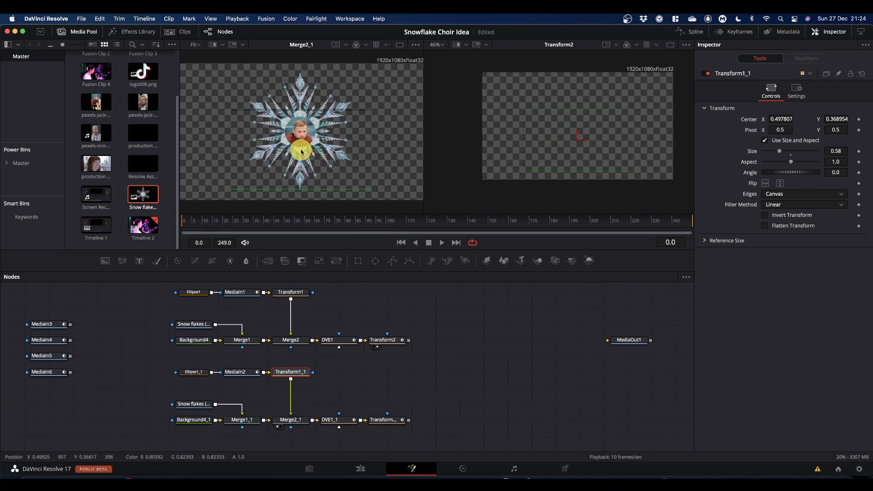
pyautogui.moveTo(780, 152); pyautogui.dragTo(781, 153)
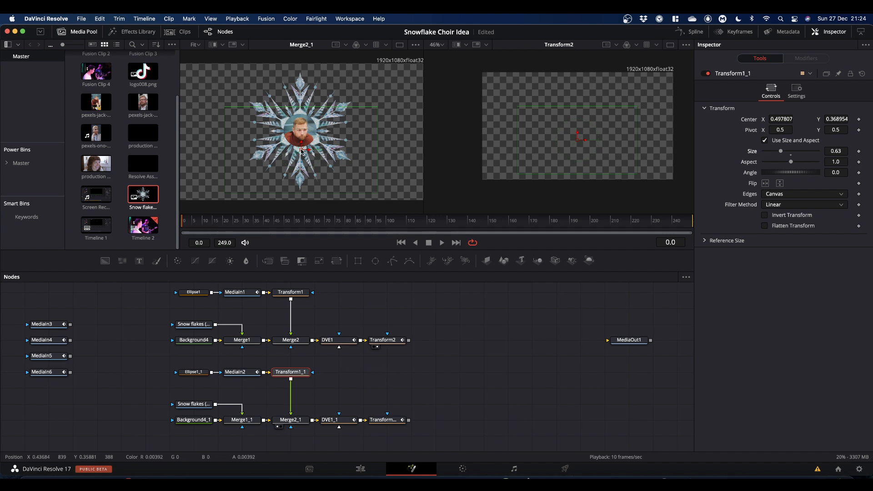
pyautogui.moveTo(303, 152); pyautogui.dragTo(304, 153)
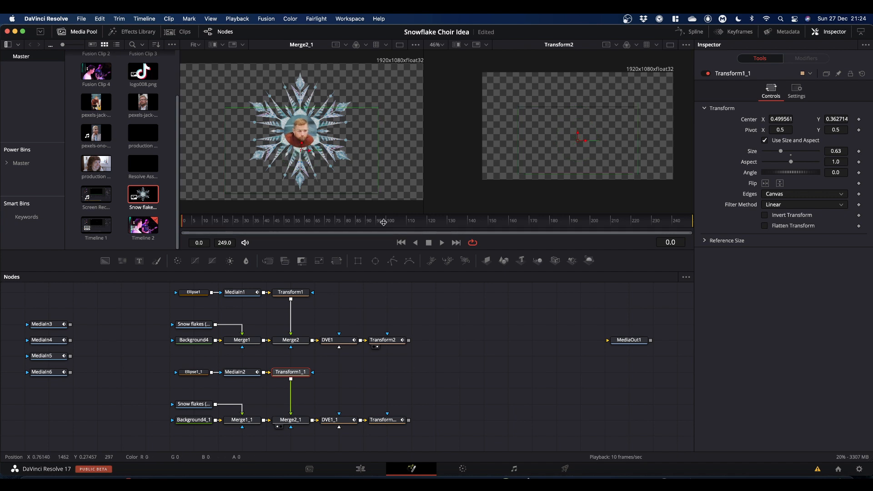
# Step: Open the Keyframes editor and expand DVE1_1 to show its Y rotation track
pyautogui.scroll(-3, 447, 345)
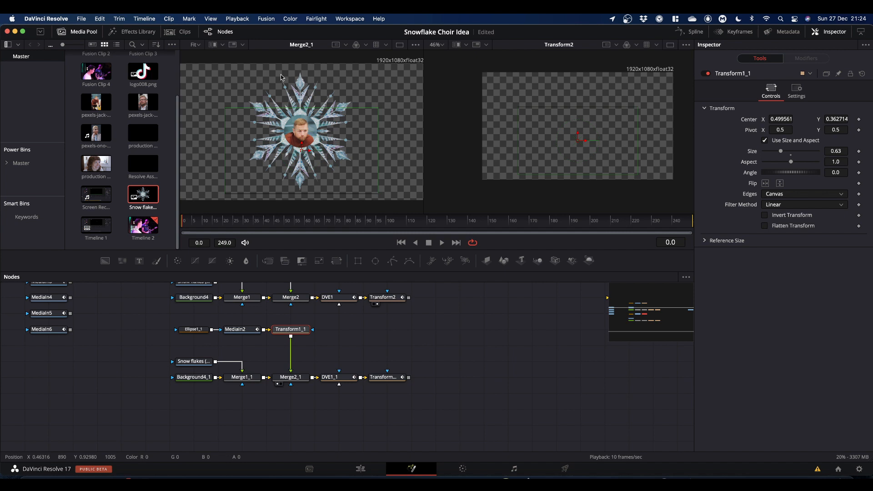
pyautogui.scroll(2, 374, 153)
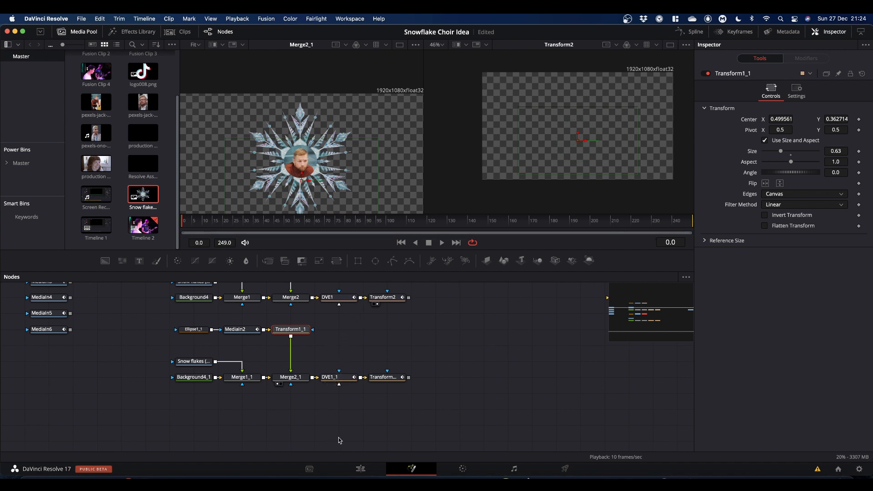
pyautogui.moveTo(394, 414); pyautogui.dragTo(277, 421)
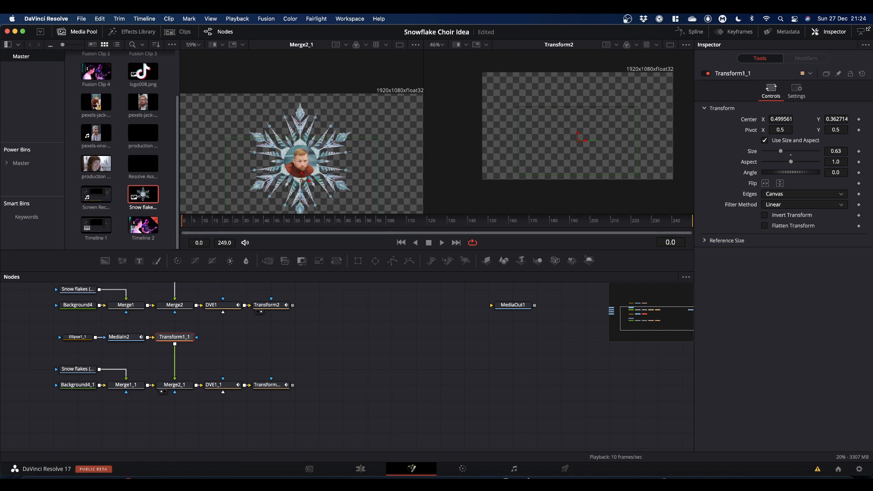
pyautogui.click(738, 33)
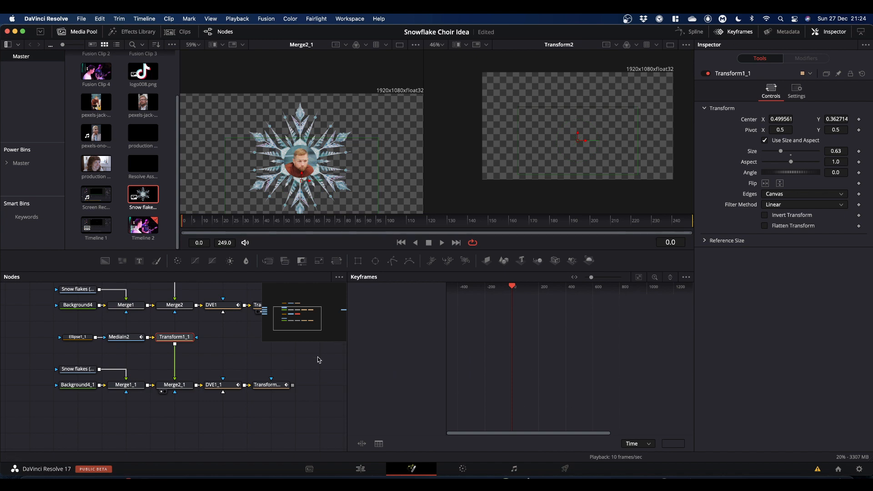
pyautogui.moveTo(348, 367); pyautogui.dragTo(299, 362)
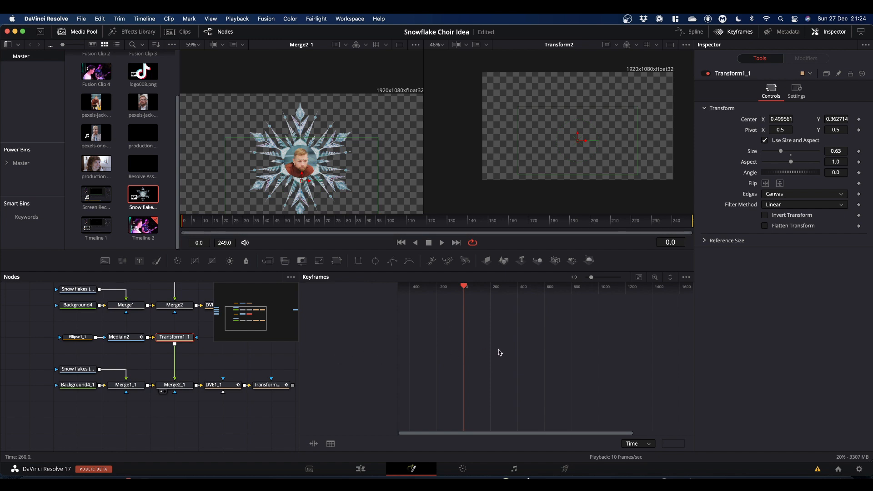
pyautogui.click(218, 387)
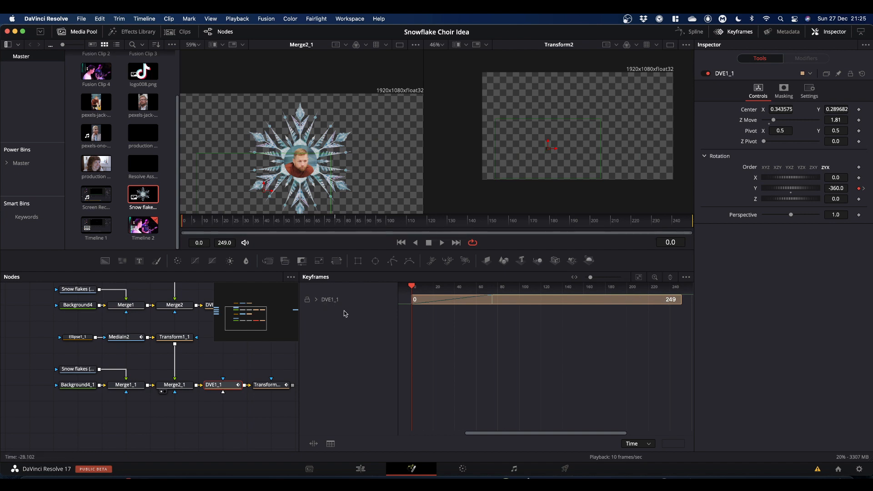
pyautogui.click(686, 278)
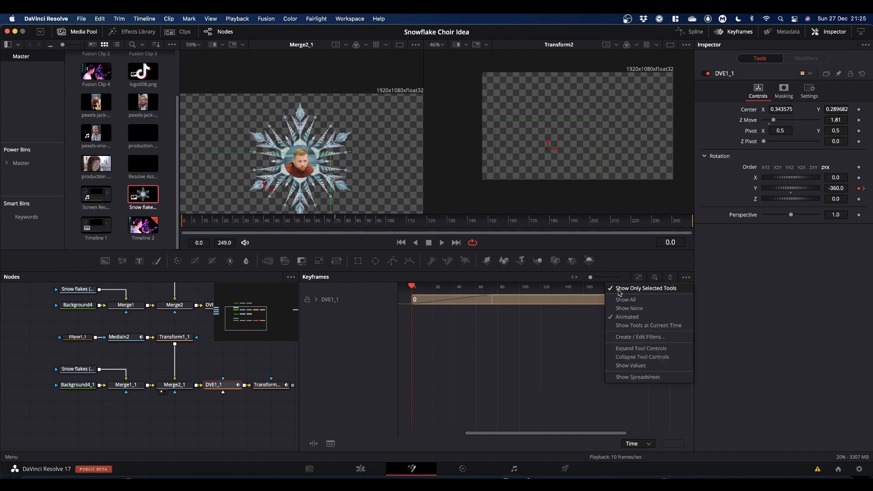
pyautogui.click(621, 262)
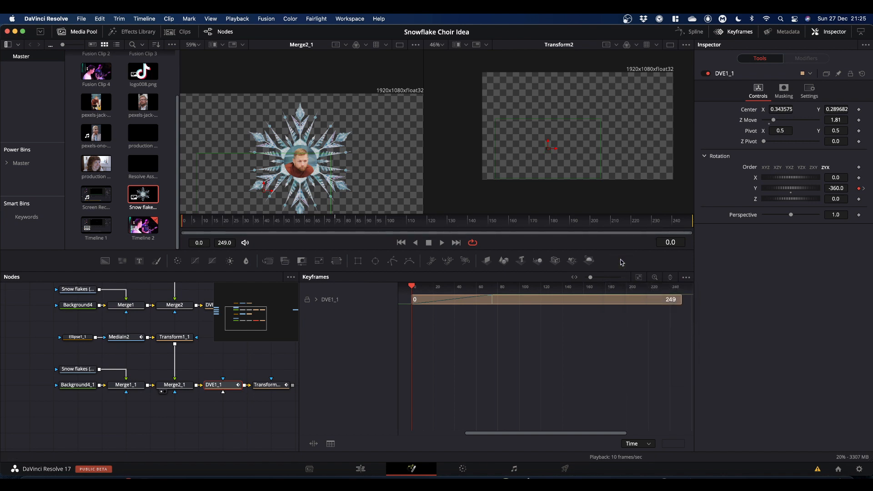
pyautogui.click(316, 300)
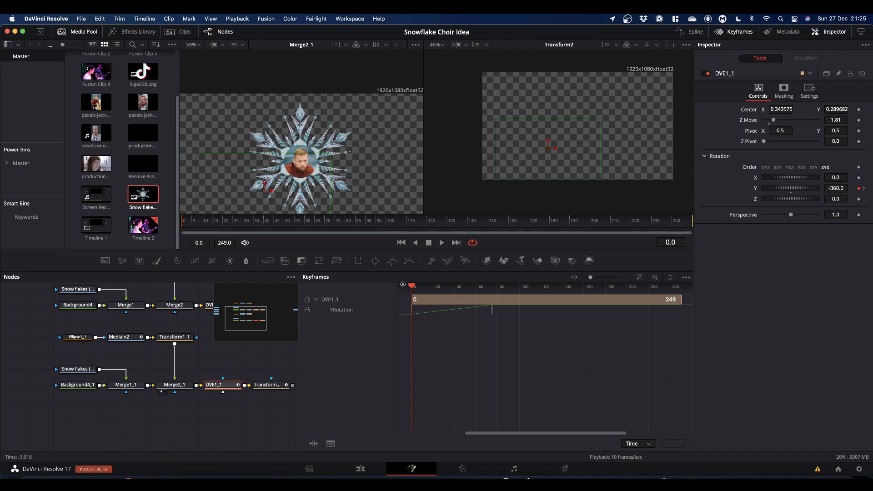
# Step: Select DVE1_1's Y rotation keyframes and drag the end keyframe later in time to slow the spin
pyautogui.moveTo(413, 286); pyautogui.dragTo(446, 287)
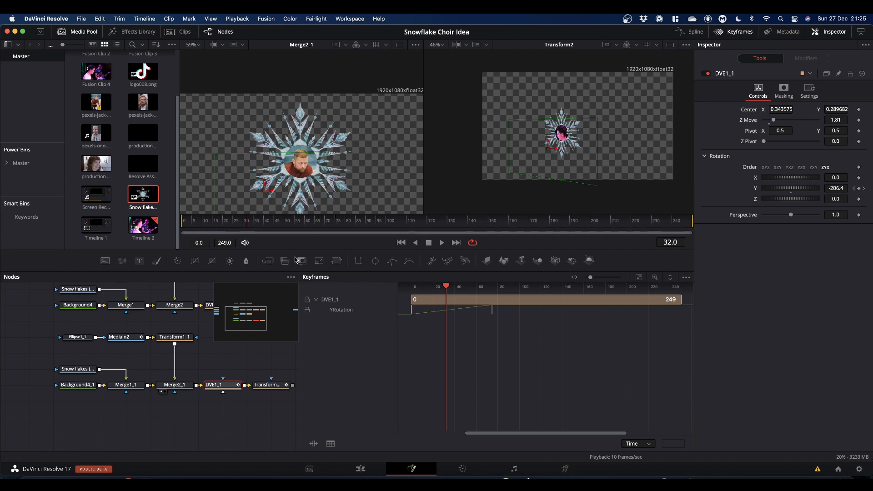
pyautogui.moveTo(249, 223)
pyautogui.mouseDown()
pyautogui.moveTo(235, 239)
pyautogui.moveTo(370, 226)
pyautogui.moveTo(279, 230)
pyautogui.moveTo(234, 243)
pyautogui.mouseUp()
pyautogui.click(508, 345)
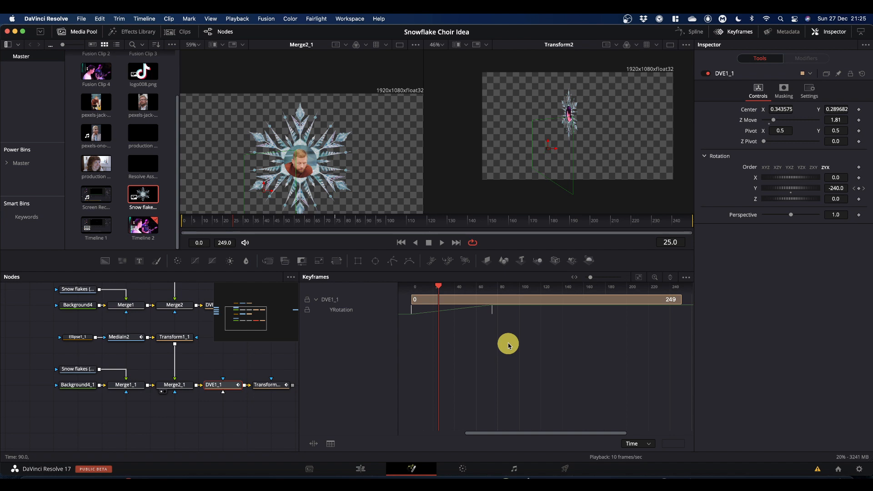
pyautogui.moveTo(517, 347); pyautogui.dragTo(412, 311)
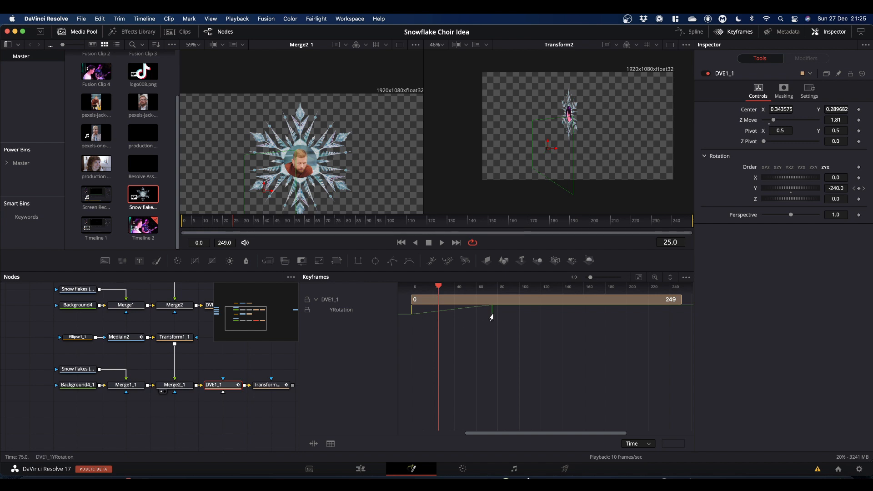
pyautogui.moveTo(489, 315); pyautogui.dragTo(519, 315)
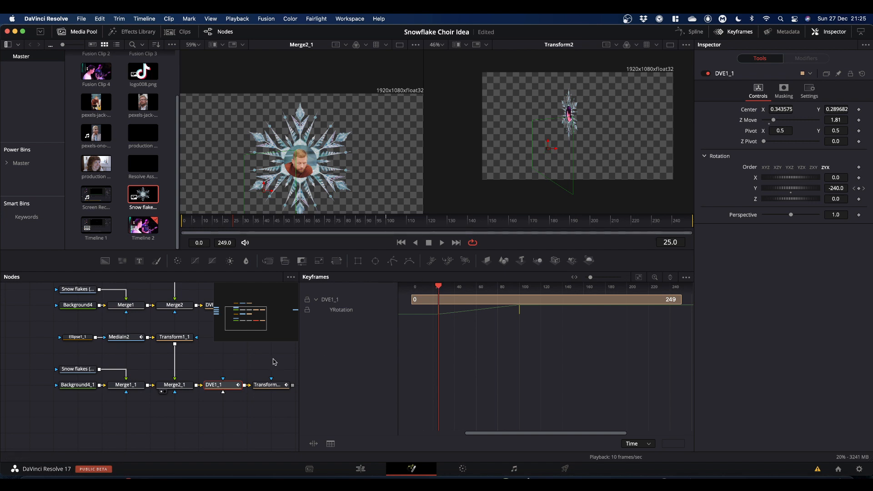
# Step: Expand Transform2_1's Center path track and drag its end keyframe later to match
pyautogui.click(272, 385)
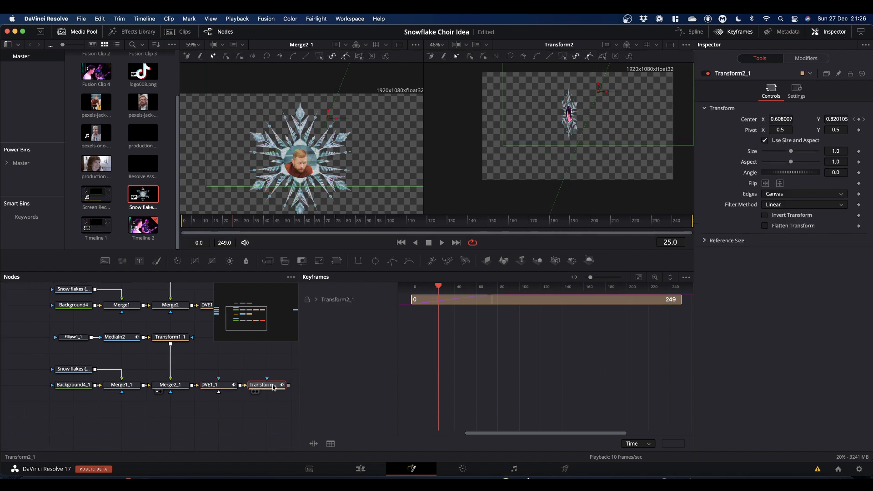
pyautogui.click(317, 300)
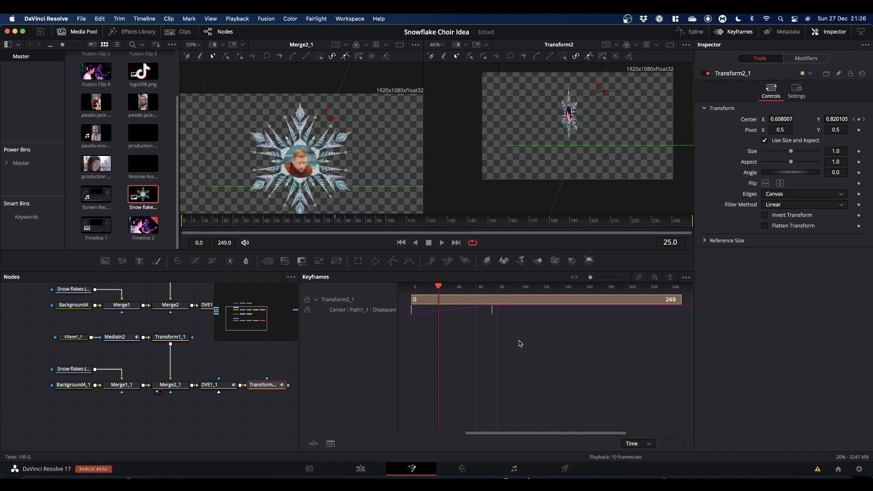
pyautogui.moveTo(517, 341); pyautogui.dragTo(402, 311)
pyautogui.moveTo(490, 313); pyautogui.dragTo(520, 314)
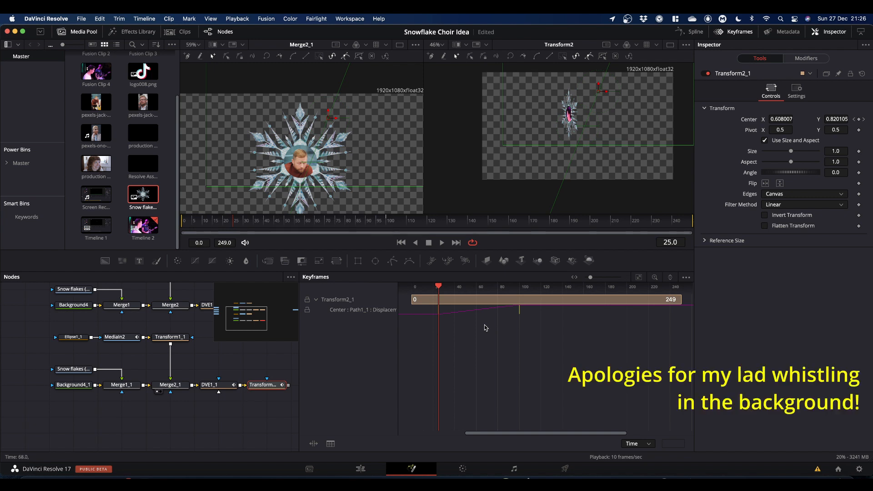
# Step: Scrub the timeline and view the duplicate's Transform2_1 output in the second viewer
pyautogui.press('shift+super+apostrophe')
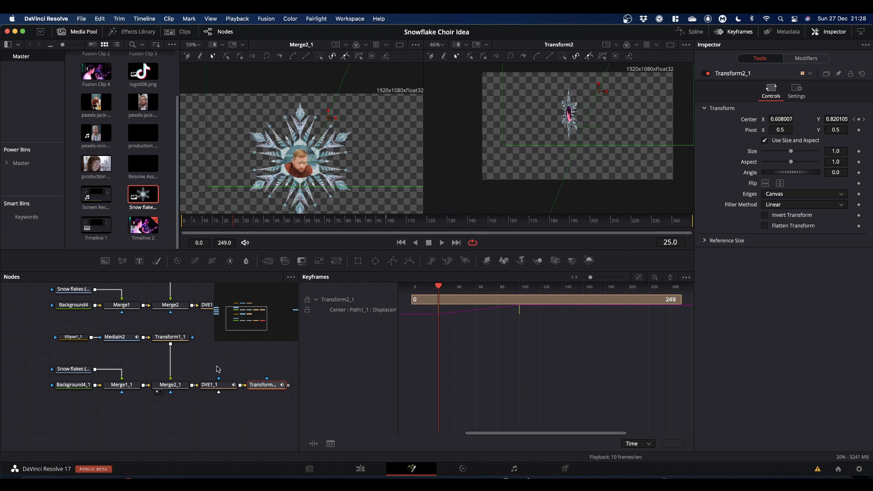
pyautogui.moveTo(233, 225); pyautogui.dragTo(310, 231)
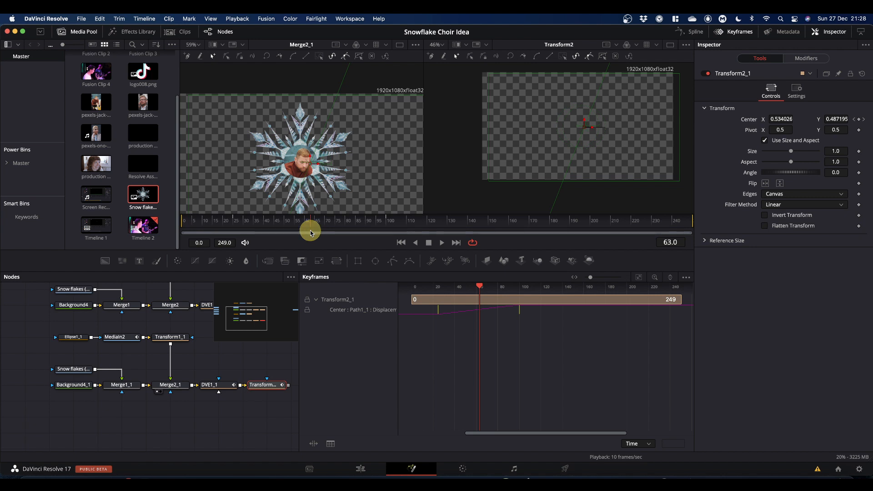
pyautogui.moveTo(275, 384); pyautogui.dragTo(511, 163)
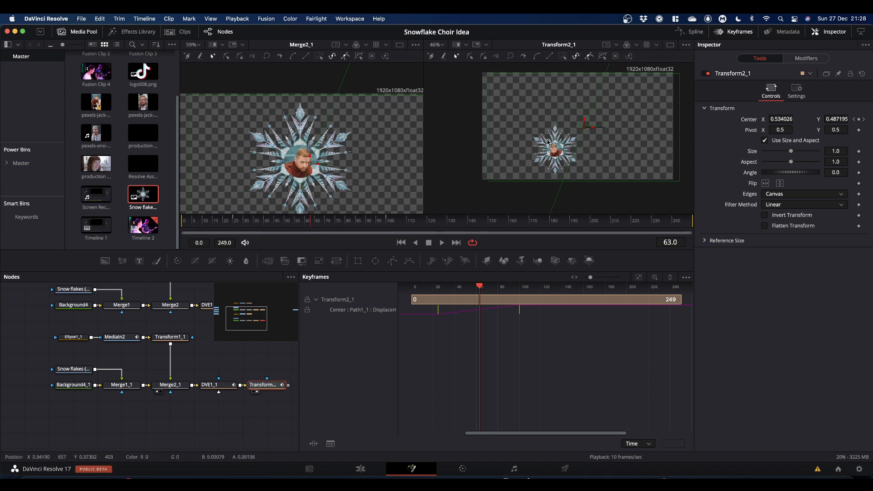
# Step: Set DVE1_1's Z Move to 2.28 to make the second snowflake smaller
pyautogui.click(219, 389)
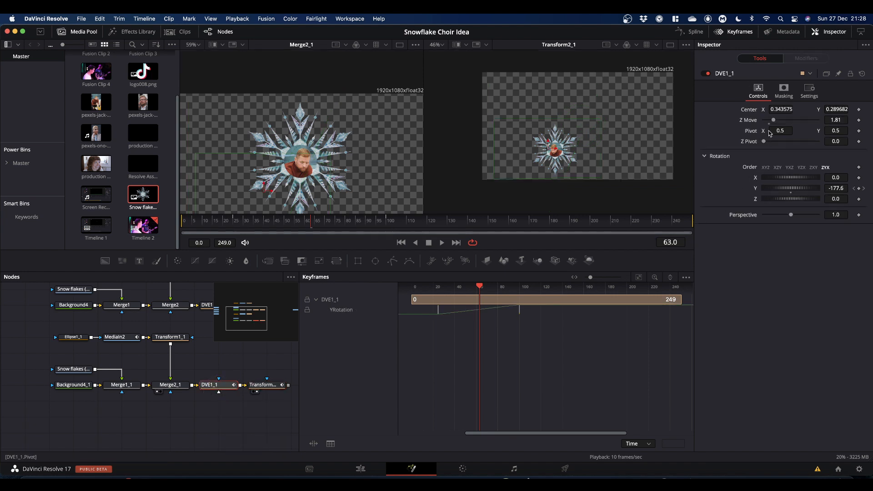
pyautogui.moveTo(775, 121); pyautogui.dragTo(777, 121)
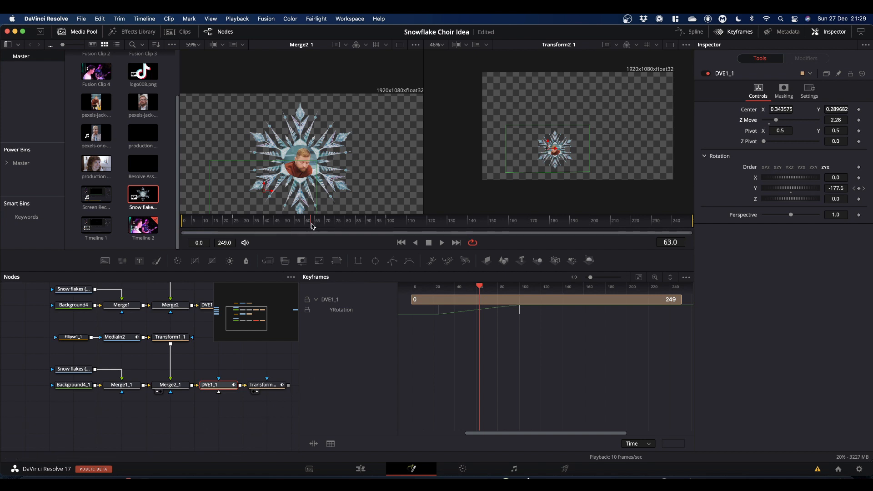
pyautogui.moveTo(311, 226); pyautogui.dragTo(234, 236)
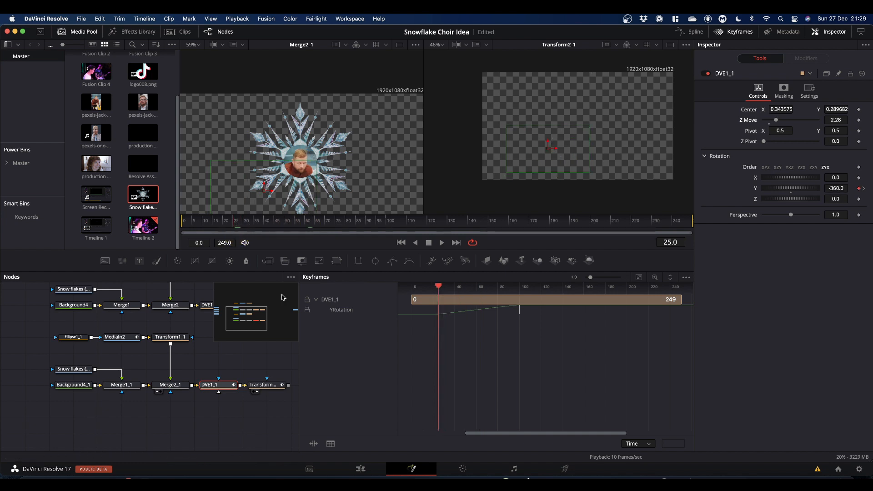
# Step: Move Transform2_1's end-of-fall path point up near the frame's vertical centre at frame 100
pyautogui.click(266, 385)
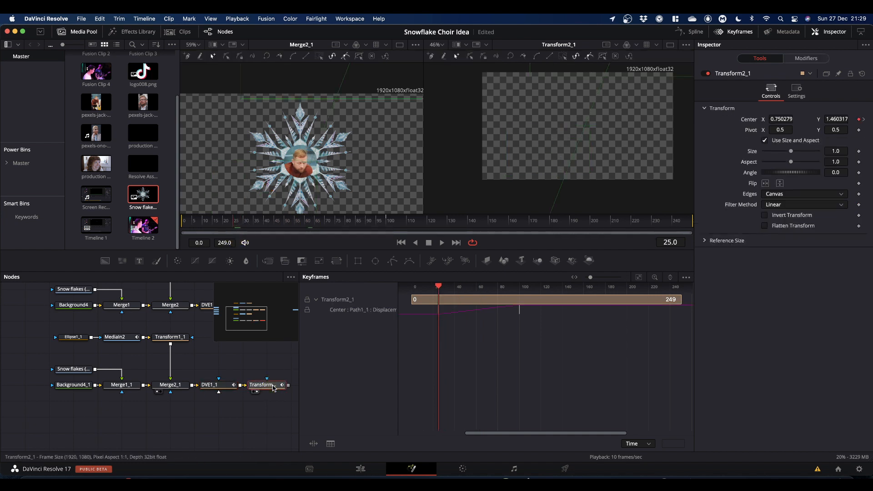
pyautogui.scroll(5, 622, 122)
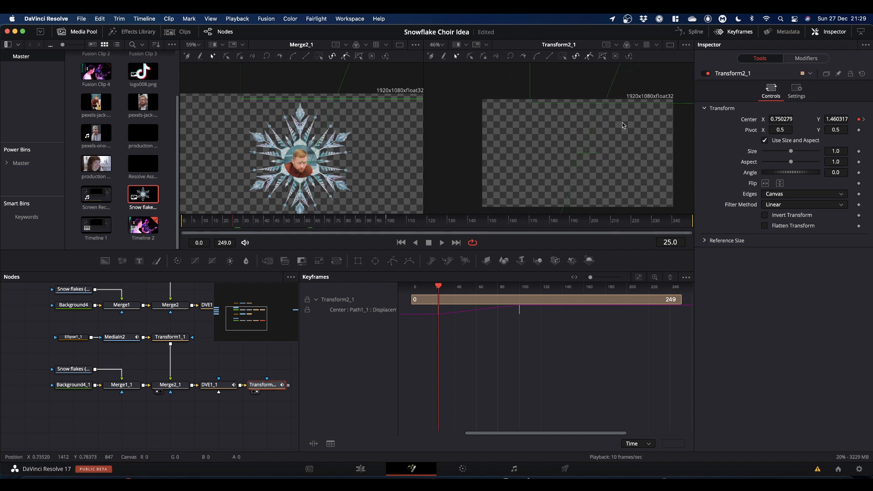
pyautogui.moveTo(626, 84); pyautogui.dragTo(582, 87)
pyautogui.click(359, 230)
pyautogui.moveTo(359, 229); pyautogui.dragTo(387, 232)
pyautogui.scroll(-3, 593, 167)
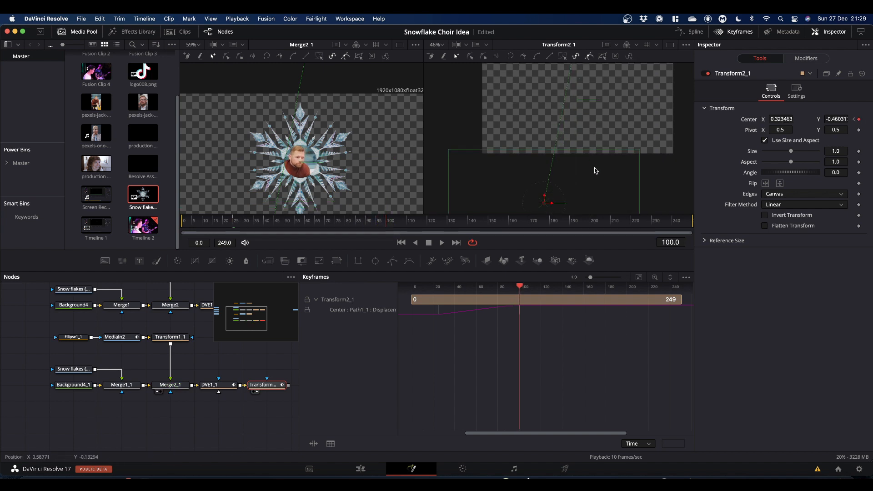
pyautogui.moveTo(541, 202); pyautogui.dragTo(548, 154)
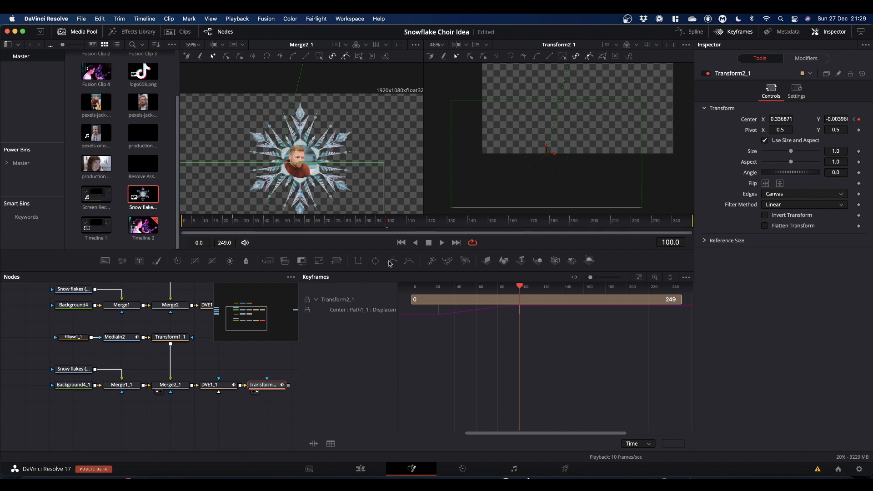
# Step: Combine Transform2 and Transform2_1 into a new Merge3 node and show Merge3 in the second viewer
pyautogui.click(737, 33)
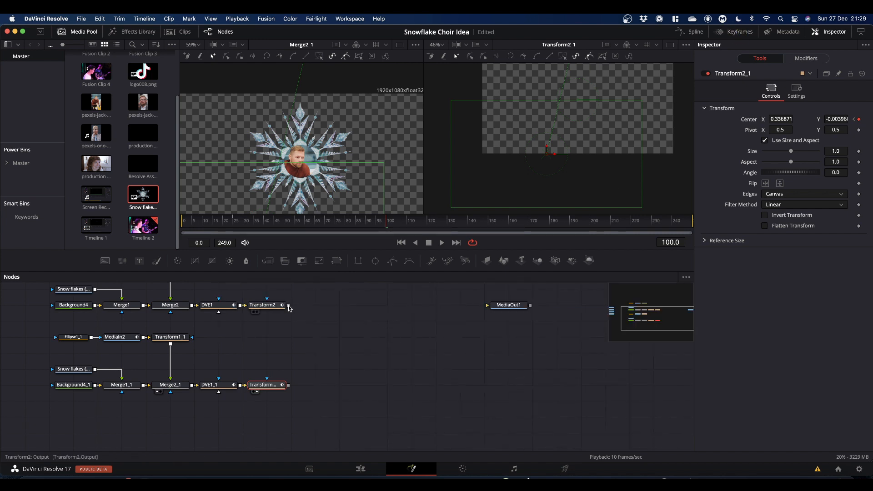
pyautogui.moveTo(288, 307); pyautogui.dragTo(425, 336)
pyautogui.moveTo(443, 366); pyautogui.dragTo(583, 141)
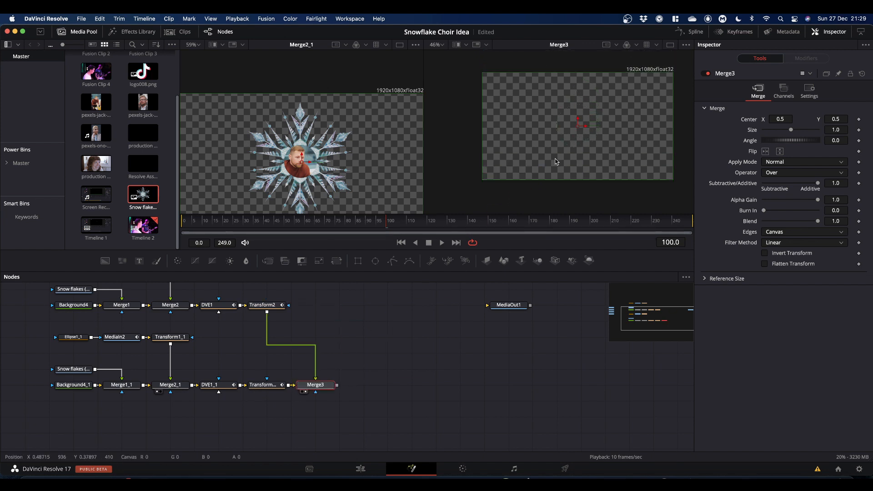
pyautogui.click(318, 388)
pyautogui.moveTo(319, 388); pyautogui.dragTo(585, 132)
# Step: Play the Merge3 composite from the start and stop playback
pyautogui.moveTo(387, 227); pyautogui.dragTo(123, 240)
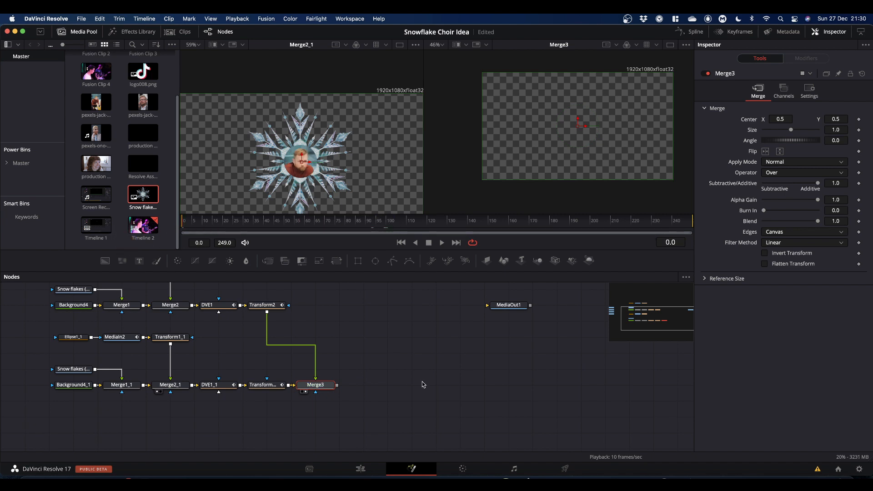
pyautogui.press('space')
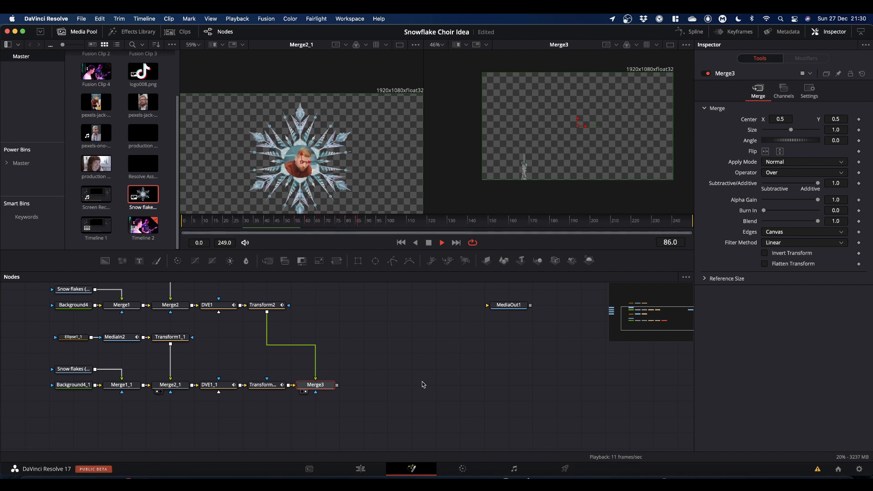
pyautogui.press('space')
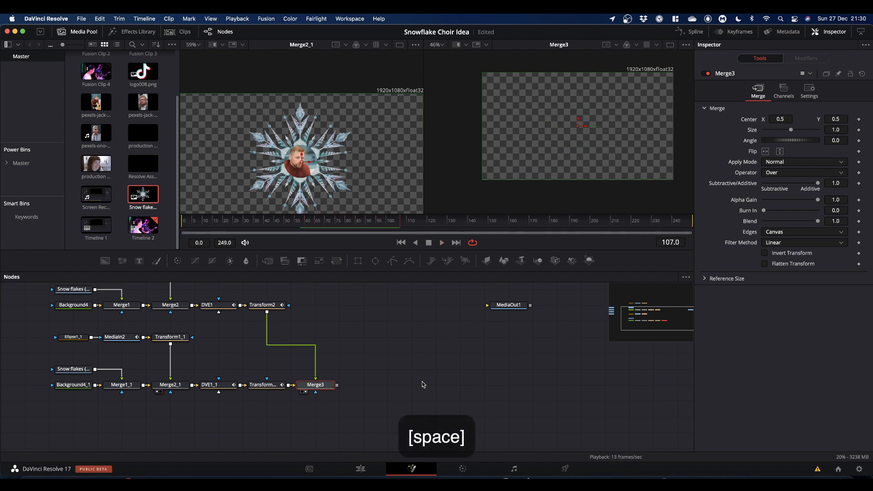
# Step: Copy the second snowflake's whole node chain and paste a third duplicate below it
pyautogui.scroll(-2, 404, 349)
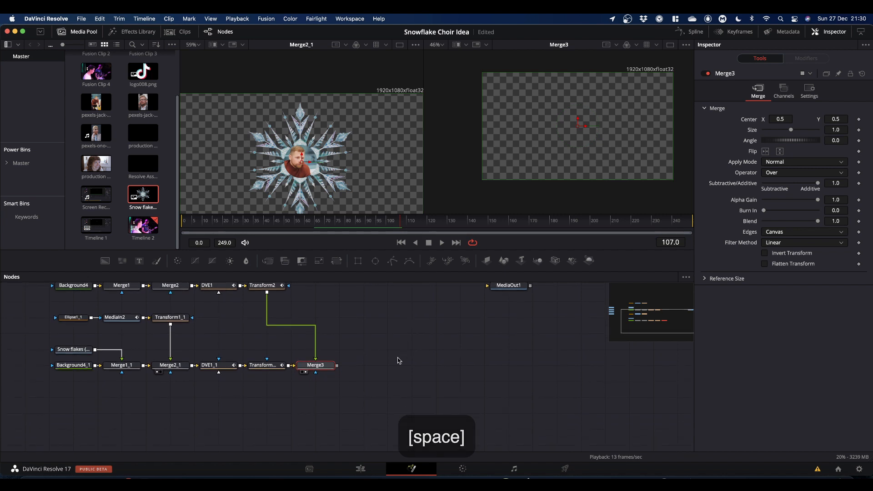
pyautogui.moveTo(371, 344); pyautogui.dragTo(518, 344)
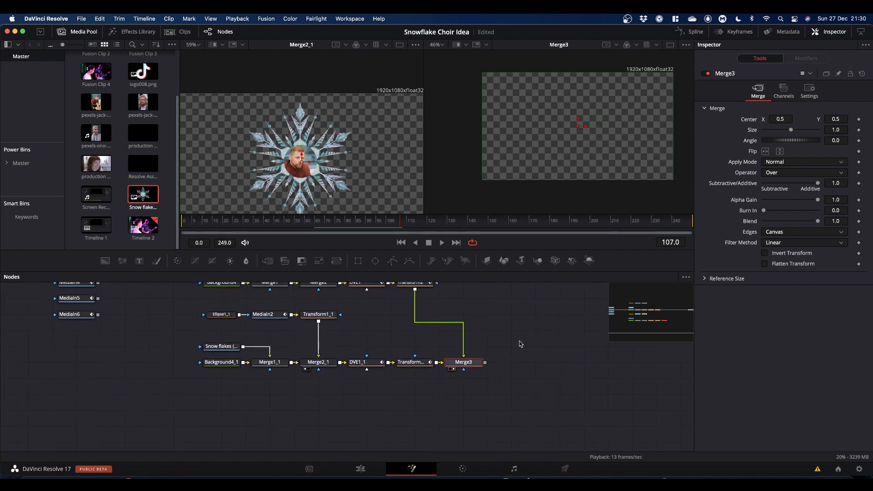
pyautogui.moveTo(171, 310); pyautogui.dragTo(437, 402)
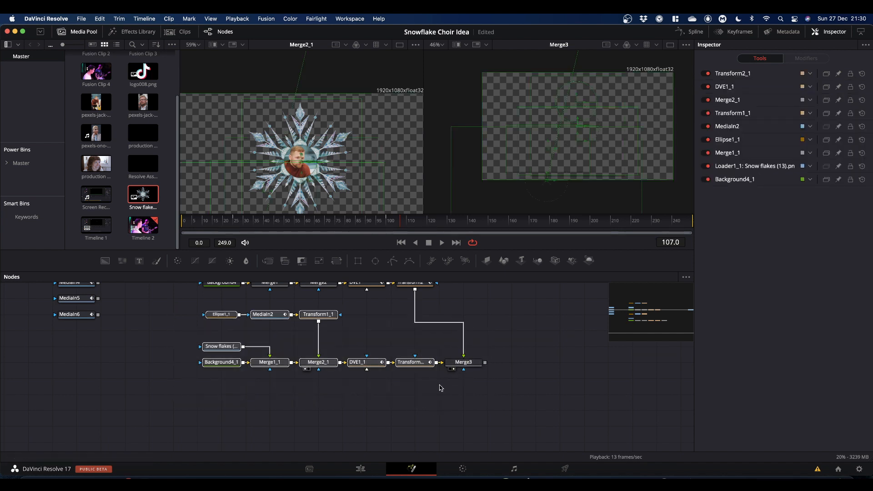
pyautogui.press('super+c')
pyautogui.click(318, 413)
pyautogui.scroll(-2, 317, 415)
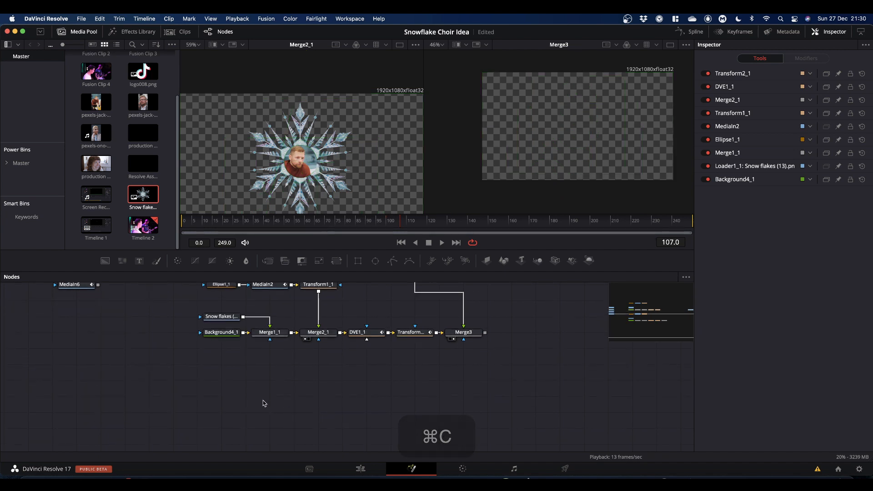
pyautogui.press('super+v')
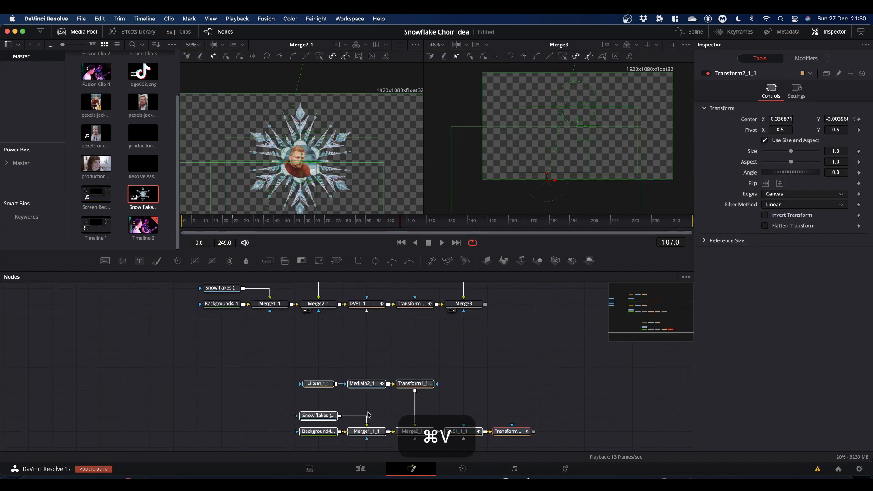
pyautogui.moveTo(503, 429); pyautogui.dragTo(411, 381)
pyautogui.scroll(3, 343, 364)
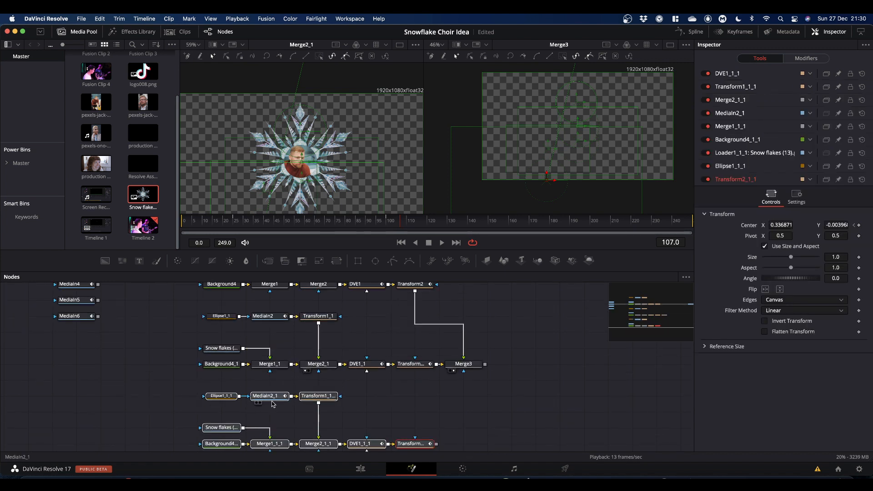
# Step: Replace the third chain's media input with the Fusion Clip 4 clip and show it in the first viewer
pyautogui.click(273, 400)
pyautogui.press('BackSpace')
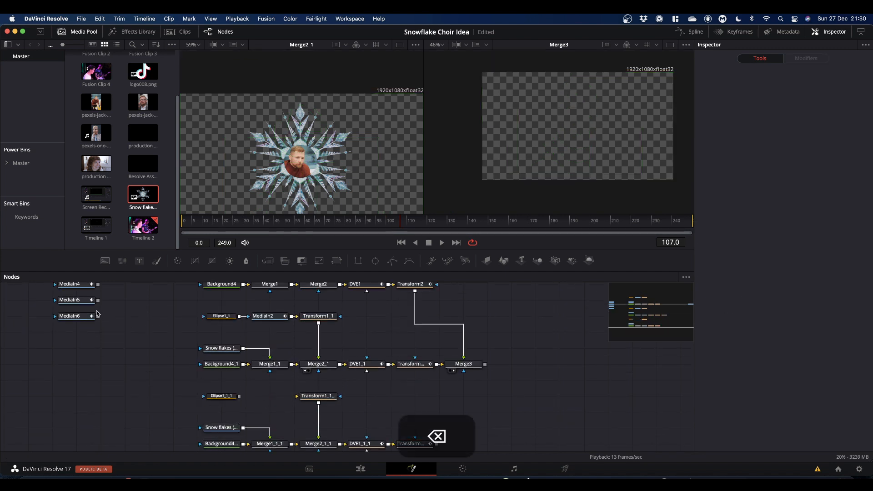
pyautogui.scroll(1, 121, 312)
pyautogui.click(76, 284)
pyautogui.moveTo(77, 283); pyautogui.dragTo(311, 411)
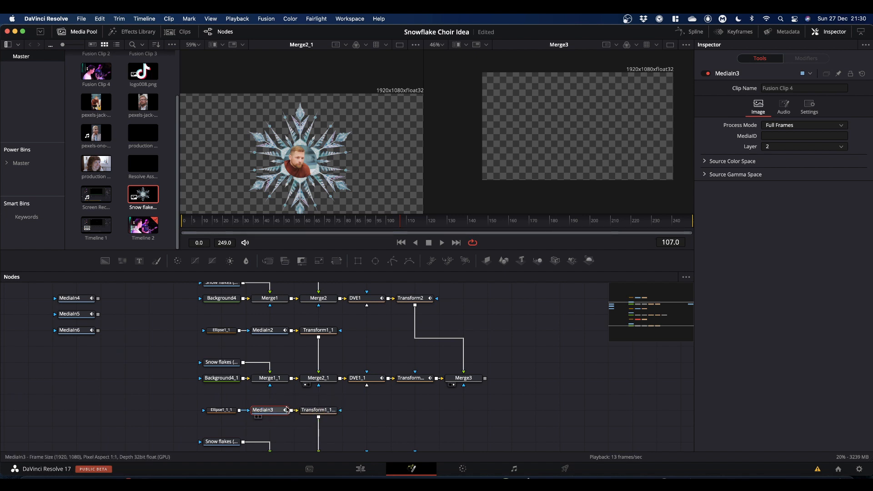
pyautogui.moveTo(282, 411); pyautogui.dragTo(329, 166)
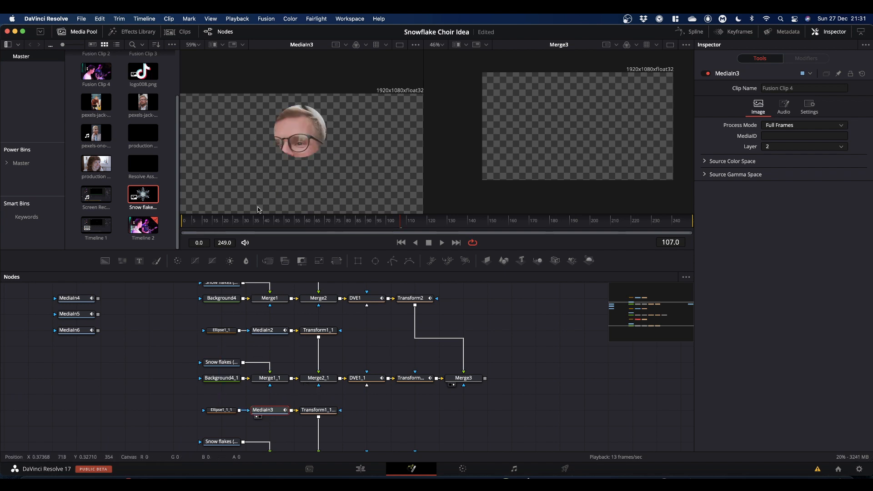
# Step: Enlarge and reposition Ellipse1_1_1's circular mask around the new face
pyautogui.click(223, 412)
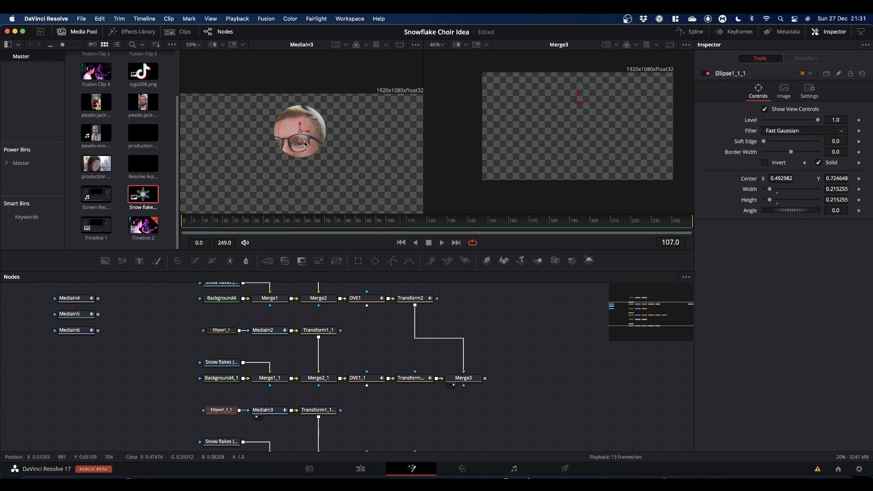
pyautogui.moveTo(316, 154); pyautogui.dragTo(298, 148)
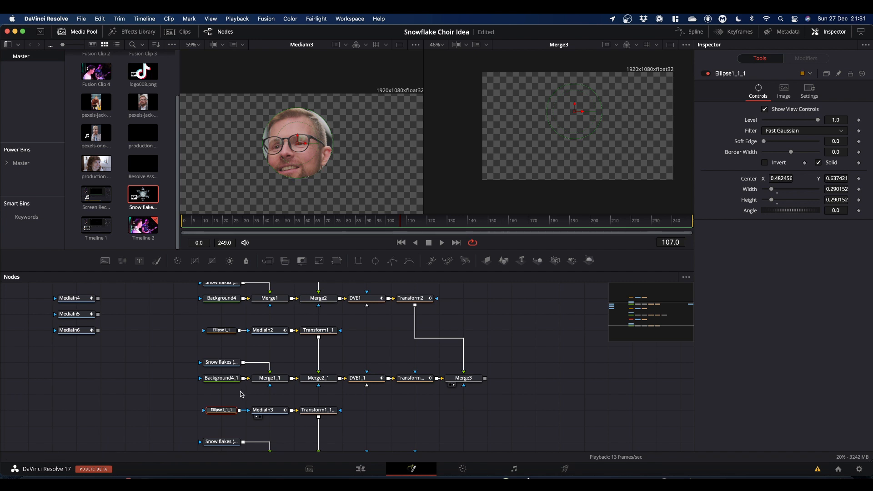
# Step: Set Transform1_1_1's size to 0.5 and centre the face inside the snowflake
pyautogui.scroll(-2, 375, 398)
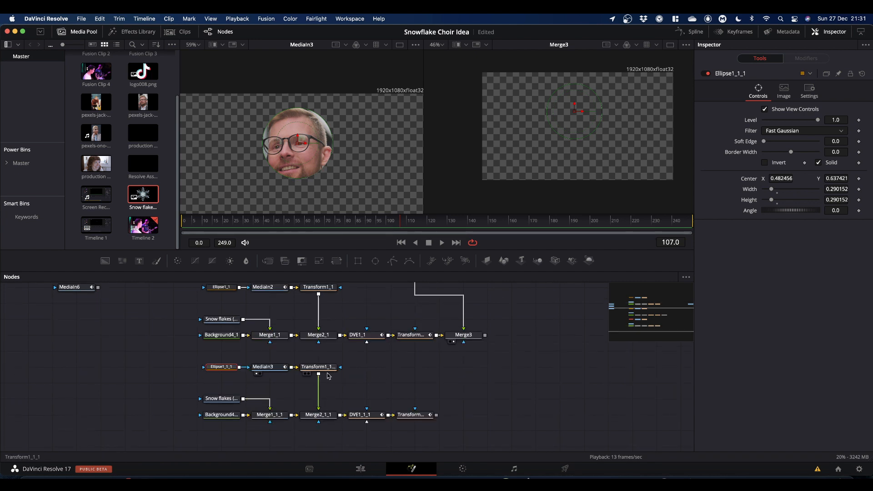
pyautogui.moveTo(318, 415); pyautogui.dragTo(317, 154)
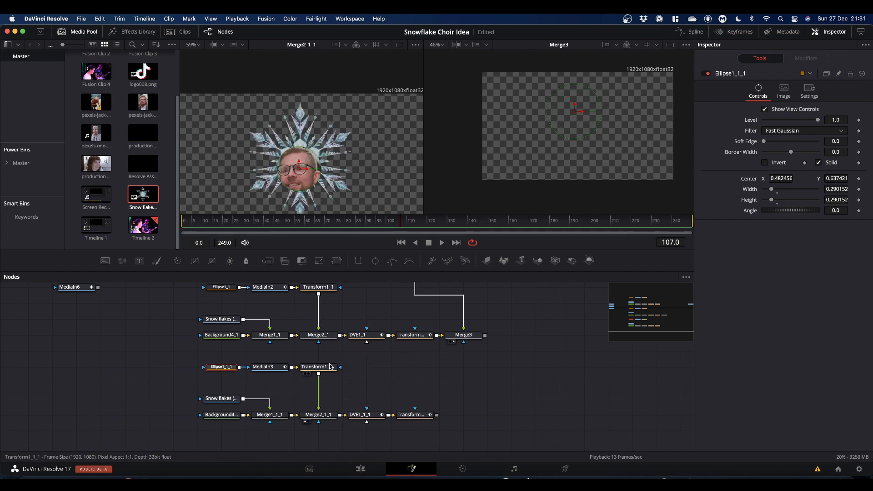
pyautogui.click(320, 369)
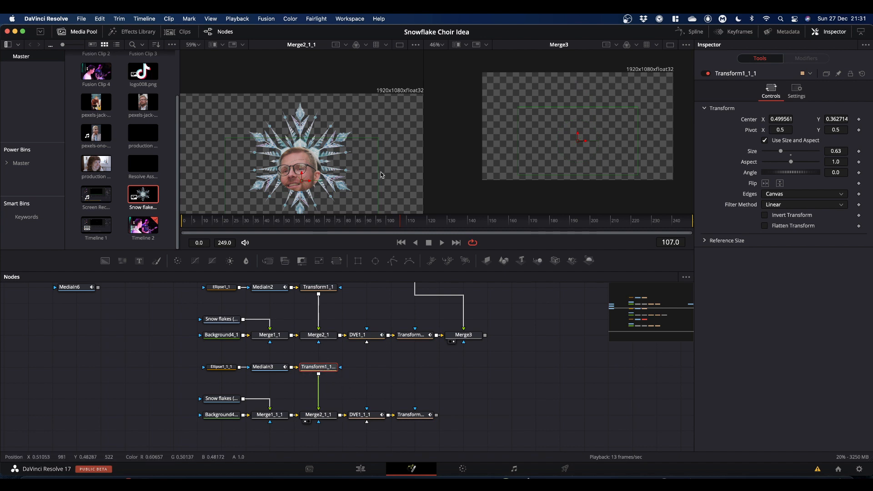
pyautogui.moveTo(780, 153); pyautogui.dragTo(779, 152)
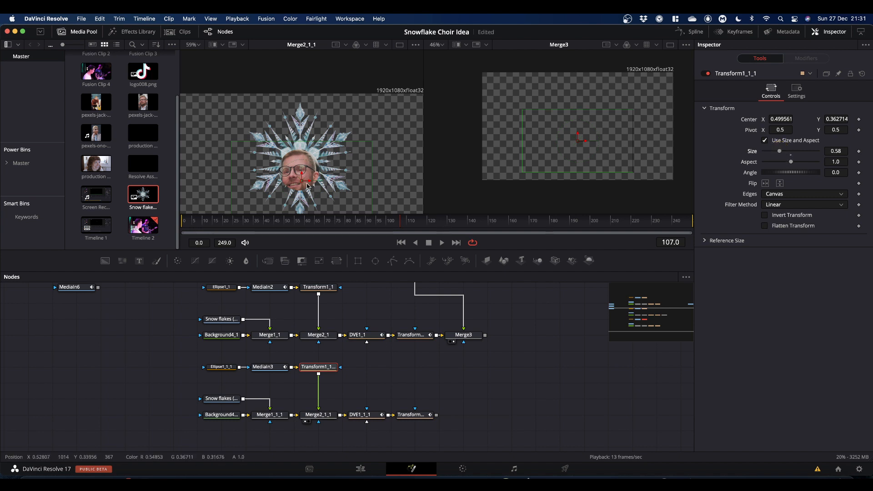
pyautogui.moveTo(303, 184); pyautogui.dragTo(302, 175)
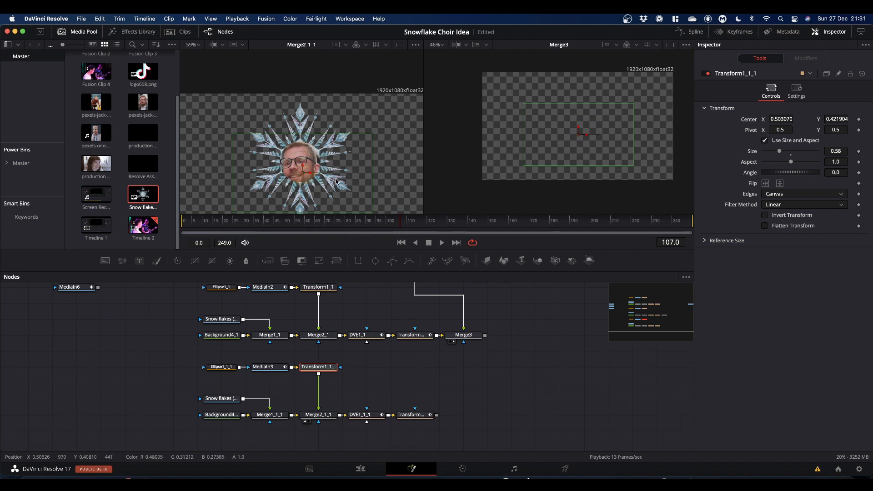
pyautogui.moveTo(781, 155); pyautogui.dragTo(777, 153)
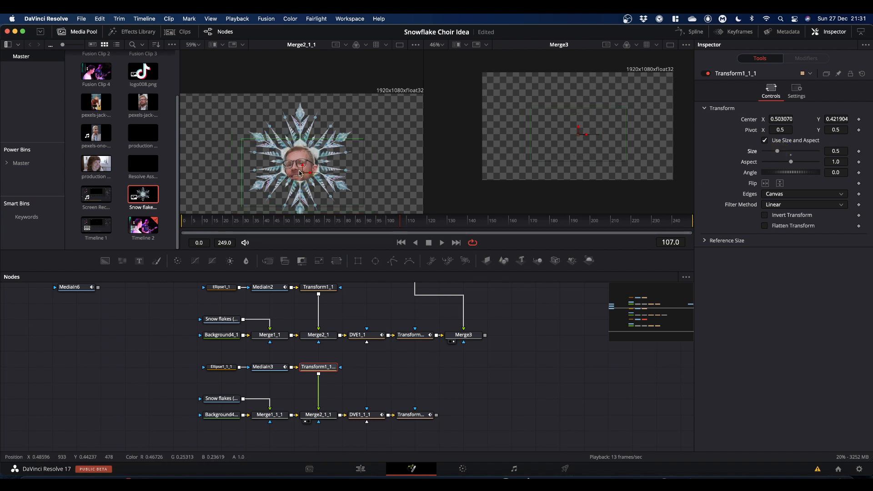
pyautogui.moveTo(302, 175); pyautogui.dragTo(302, 174)
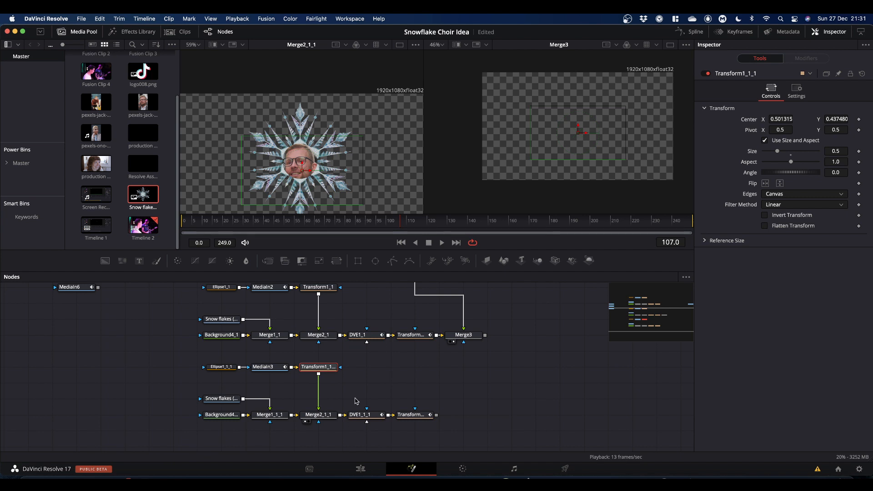
# Step: Preview the third snowflake's Transform2_1_1 output in the second viewer while scrubbing the timeline
pyautogui.moveTo(397, 383); pyautogui.dragTo(312, 382)
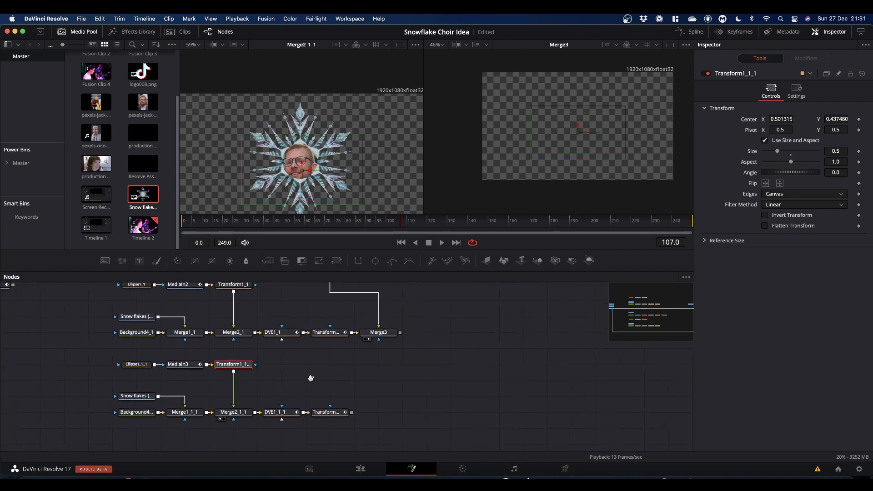
pyautogui.moveTo(331, 415); pyautogui.dragTo(592, 140)
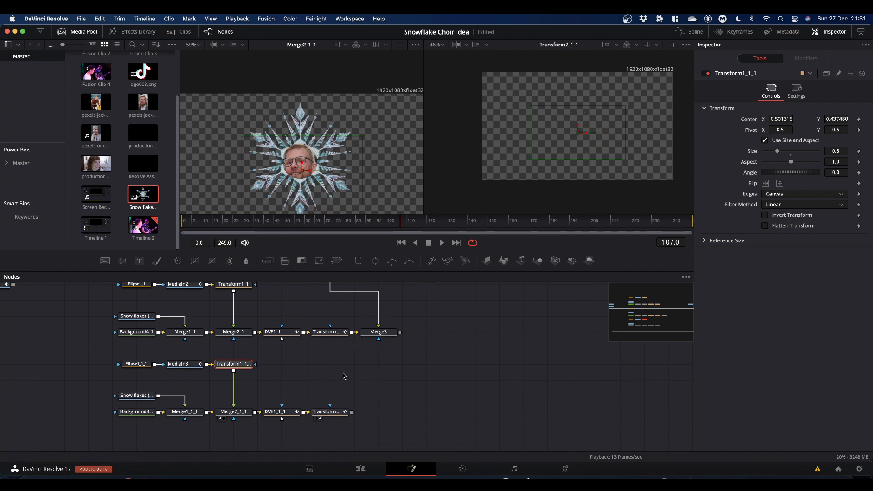
pyautogui.moveTo(402, 224); pyautogui.dragTo(279, 237)
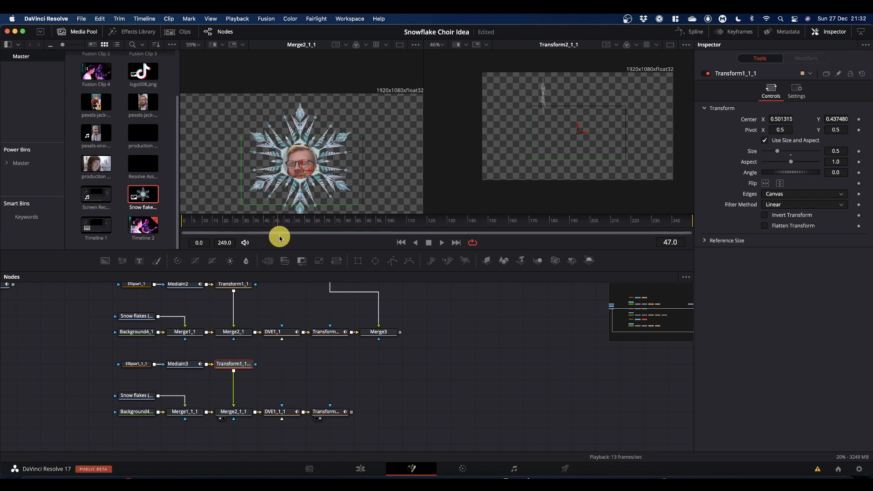
pyautogui.click(287, 372)
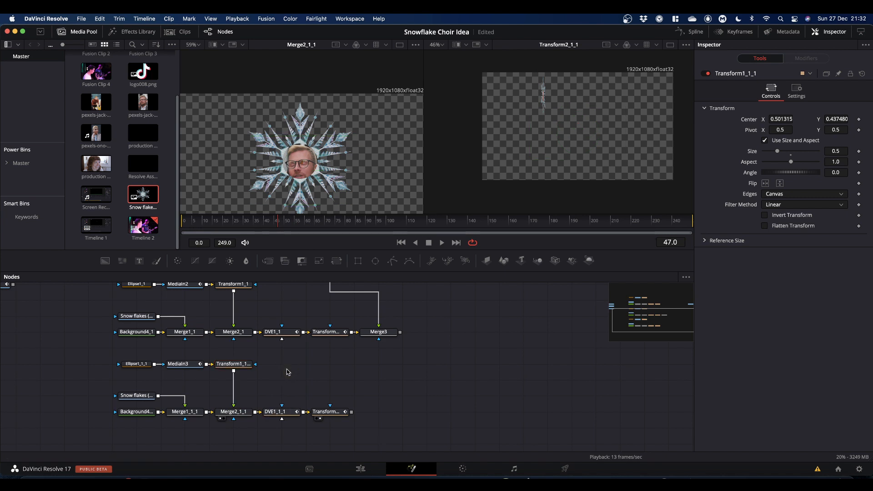
# Step: Move DVE1_1_1's rotation end keyframe later, to about frame 120, in the Keyframes editor
pyautogui.click(738, 32)
pyautogui.moveTo(281, 369); pyautogui.dragTo(219, 370)
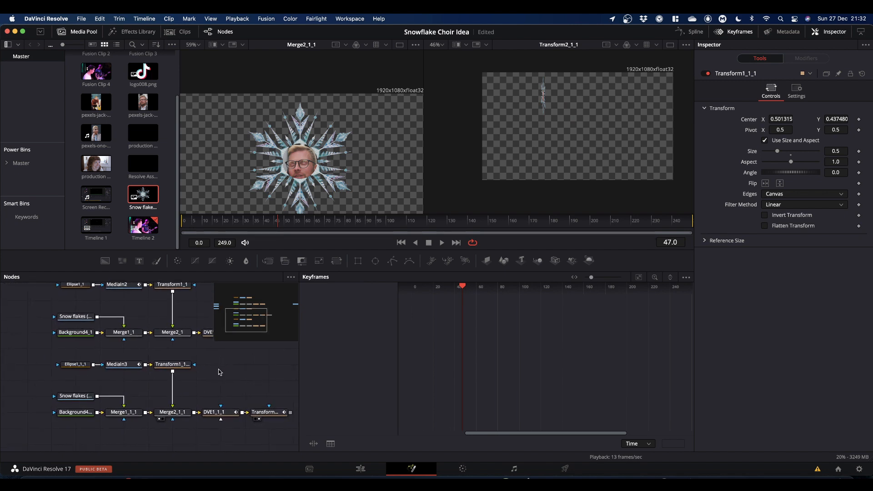
pyautogui.click(217, 413)
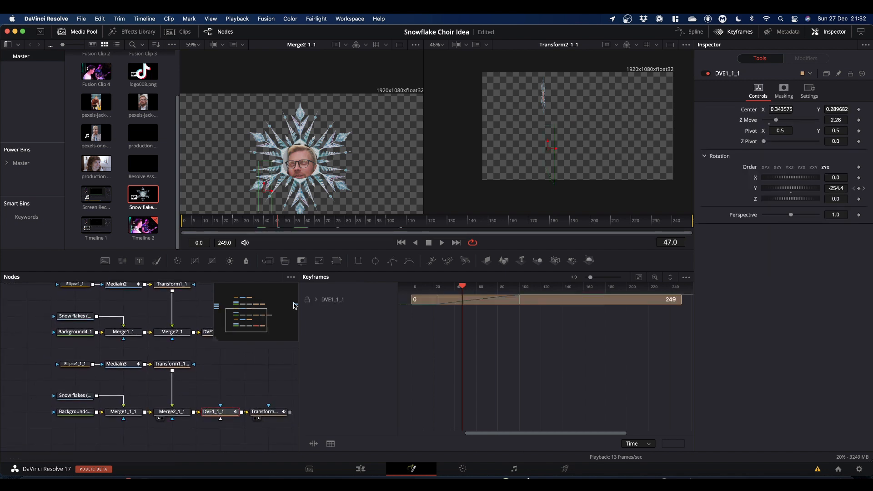
pyautogui.moveTo(278, 223); pyautogui.dragTo(285, 242)
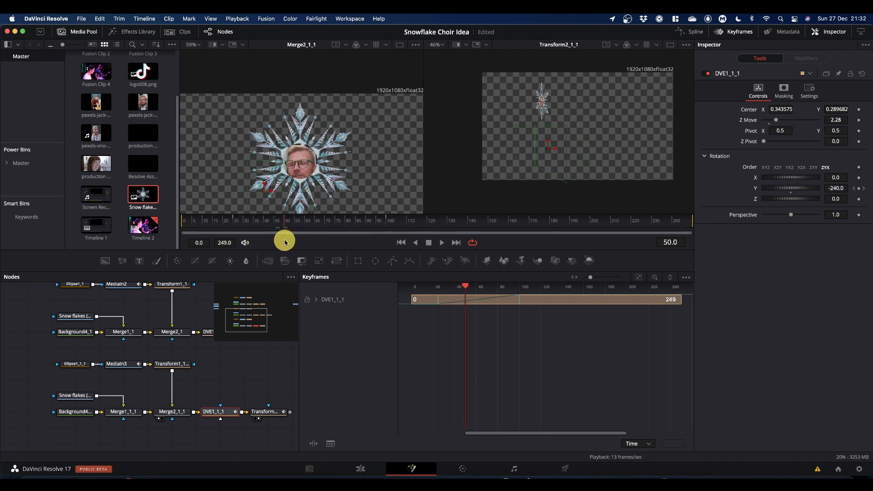
pyautogui.click(316, 300)
pyautogui.moveTo(423, 343); pyautogui.dragTo(546, 315)
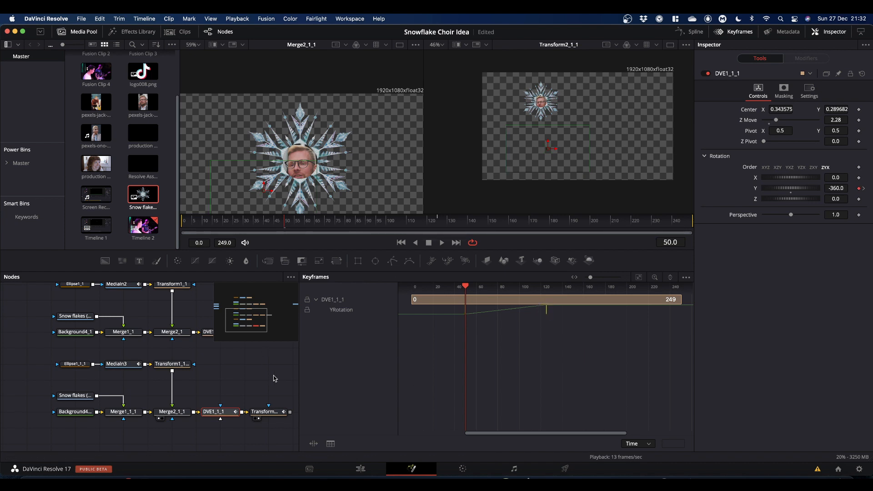
# Step: Move Transform2_1_1's second centre keyframe later, to about frame 120
pyautogui.click(271, 411)
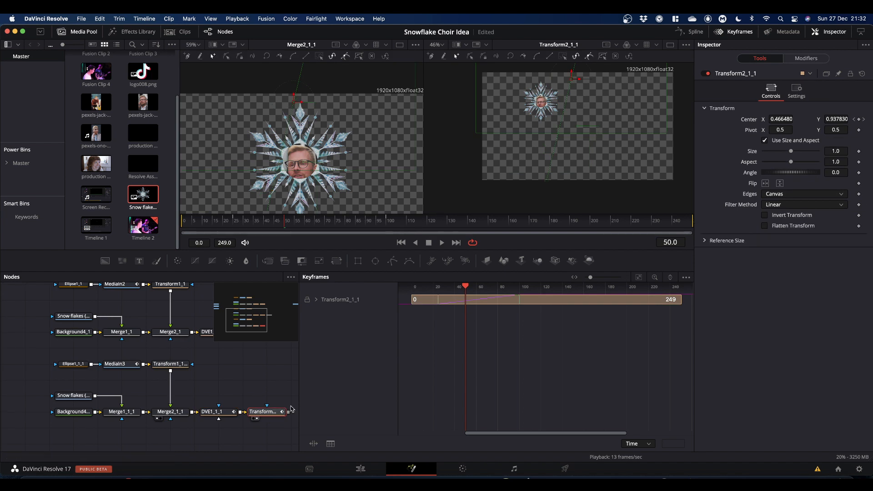
pyautogui.click(316, 300)
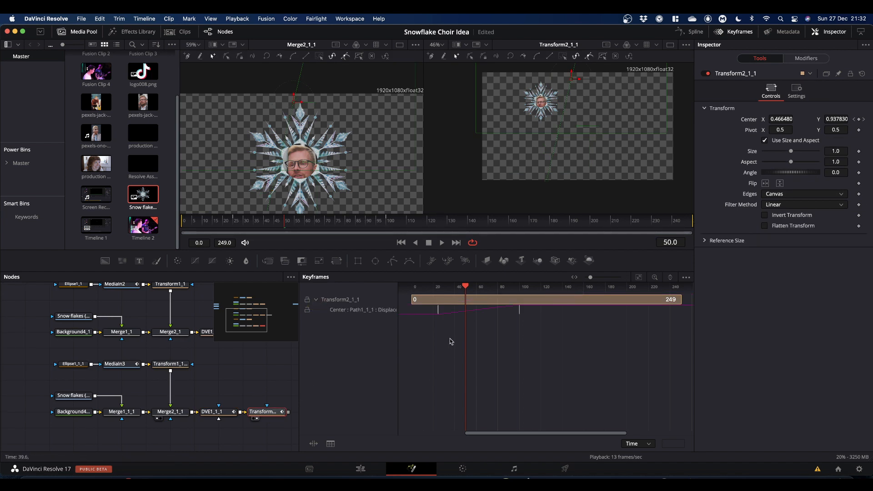
pyautogui.moveTo(427, 327); pyautogui.dragTo(547, 331)
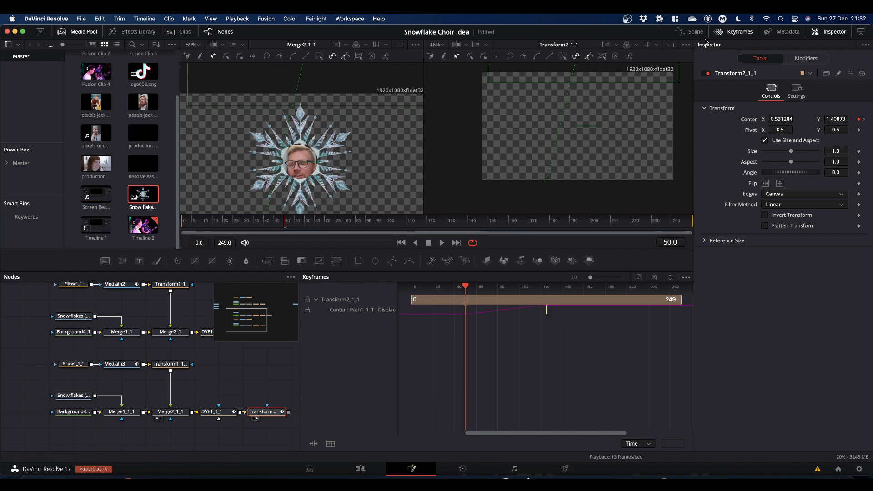
# Step: Set DVE1_1_1's Z Move to 1.65
pyautogui.click(731, 32)
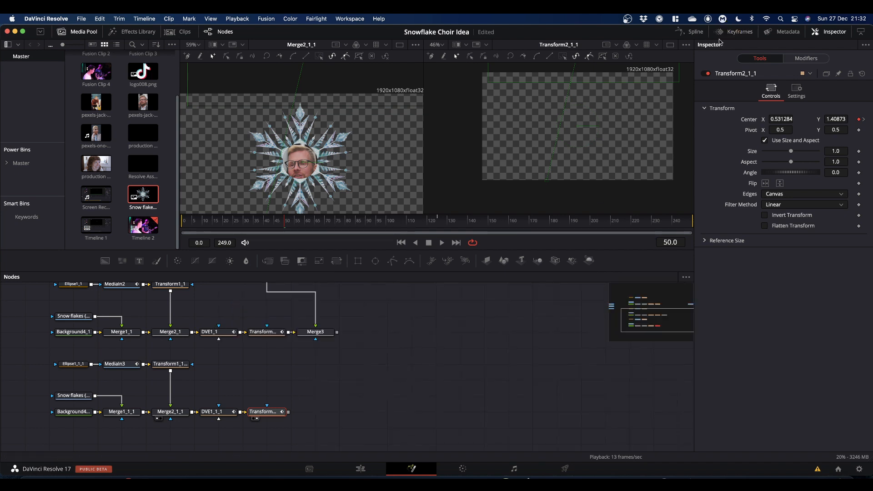
pyautogui.click(216, 413)
pyautogui.moveTo(286, 226); pyautogui.dragTo(366, 226)
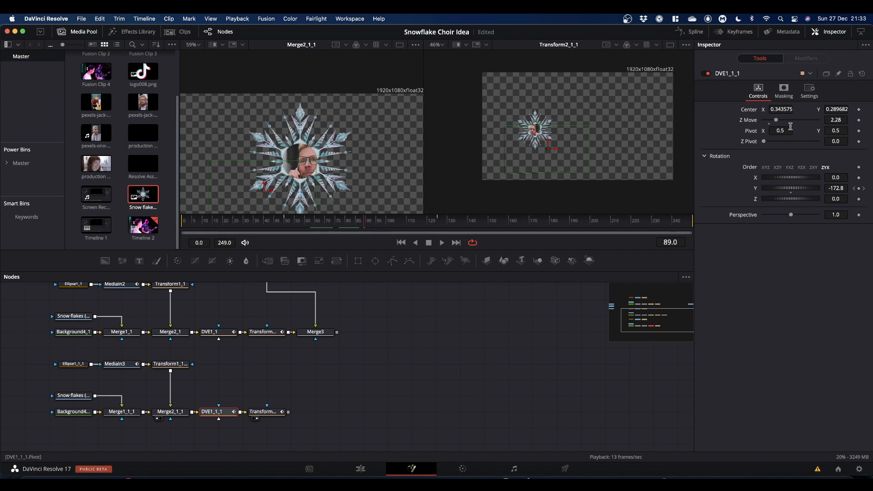
pyautogui.moveTo(778, 122); pyautogui.dragTo(774, 122)
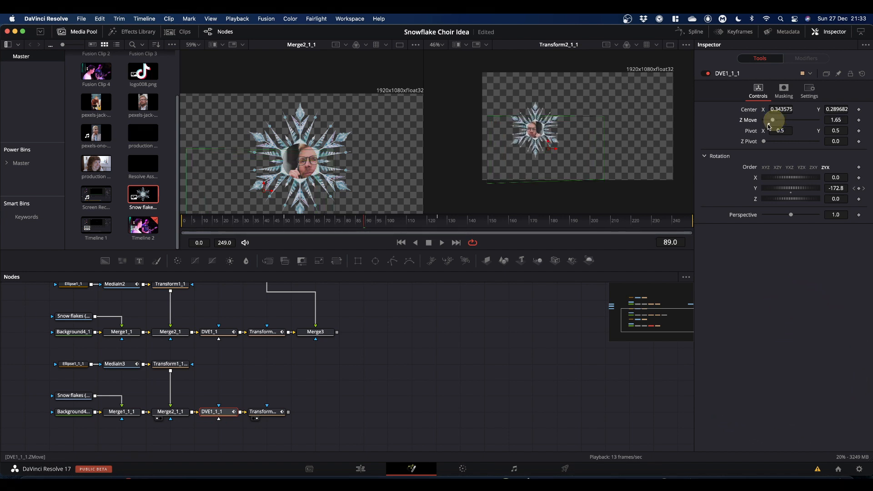
# Step: Move Transform2_1_1's starting centre above the frame, to about X 0.37, Y 1.48
pyautogui.moveTo(365, 224); pyautogui.dragTo(284, 238)
pyautogui.click(271, 413)
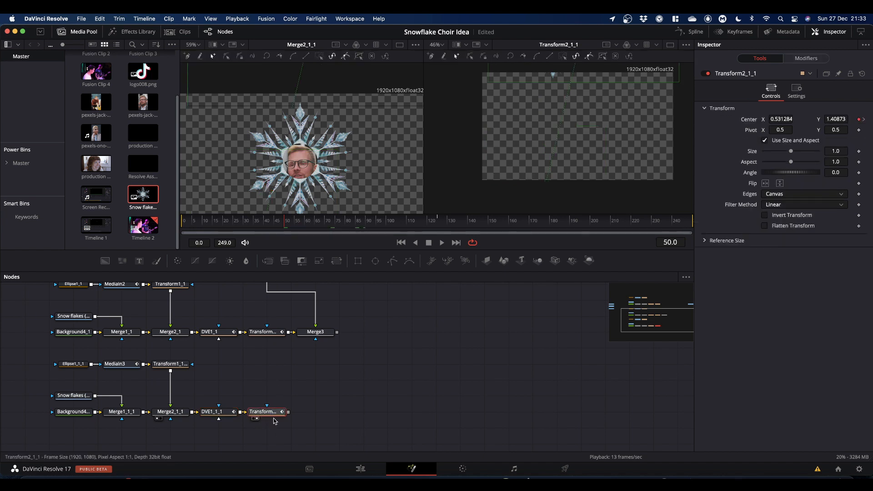
pyautogui.scroll(5, 578, 137)
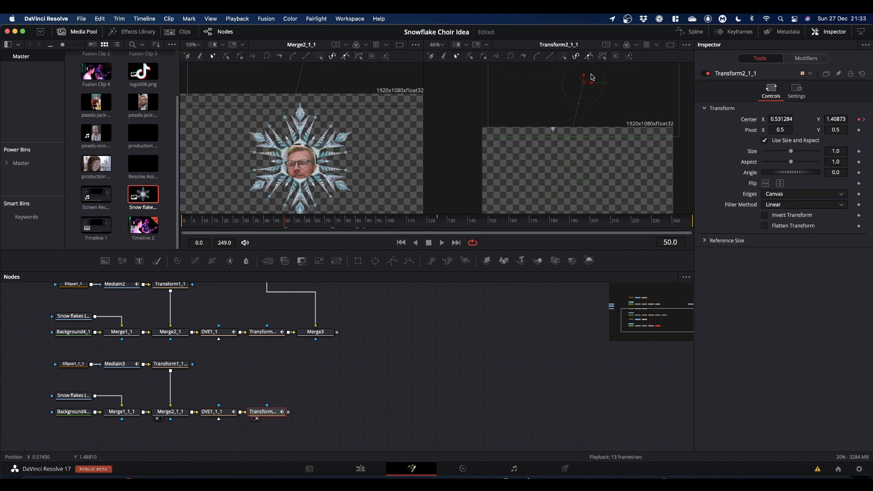
pyautogui.moveTo(584, 86); pyautogui.dragTo(553, 75)
pyautogui.scroll(-4, 571, 152)
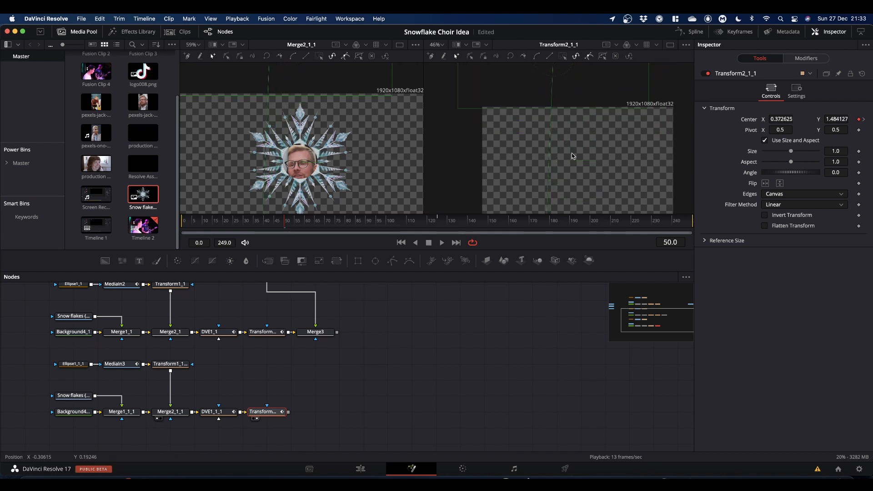
# Step: At frame 125, move Transform2_1_1's centre to about X 0.79, Y -0.06
pyautogui.moveTo(312, 221); pyautogui.dragTo(437, 230)
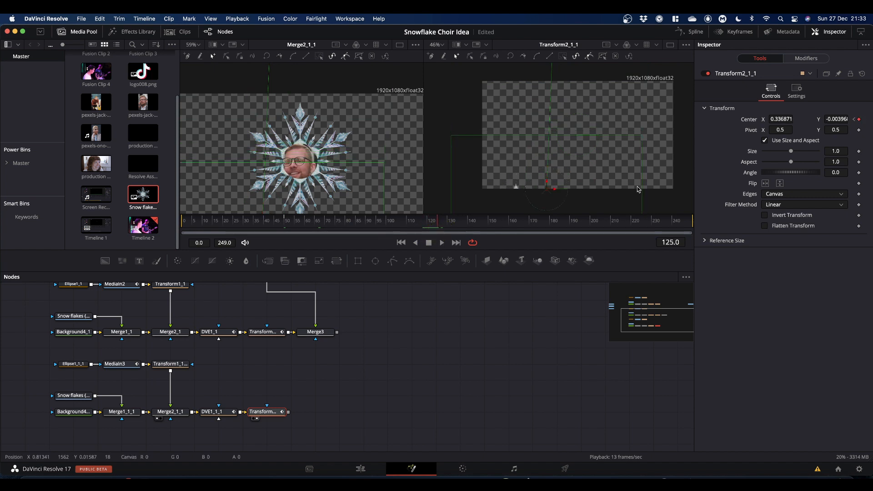
pyautogui.moveTo(546, 148); pyautogui.dragTo(633, 154)
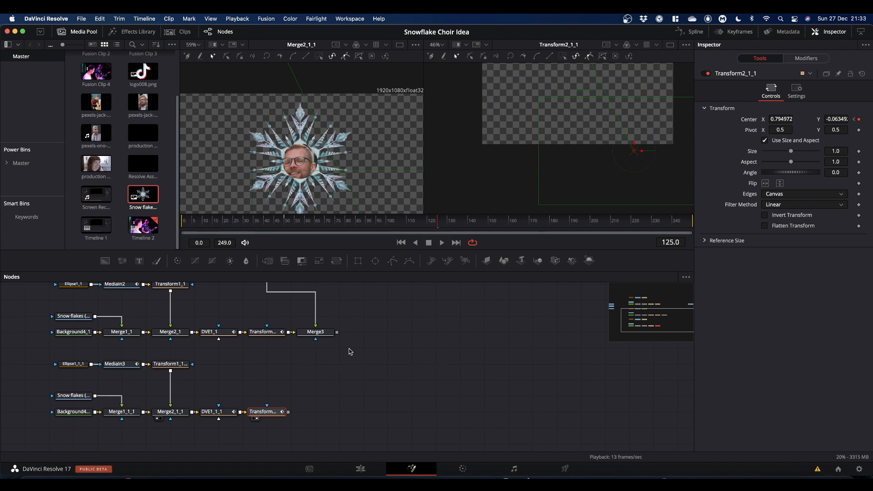
# Step: Merge the third snowflake's output onto Merge3 with a new Merge4 node and play the result
pyautogui.moveTo(337, 332); pyautogui.dragTo(587, 139)
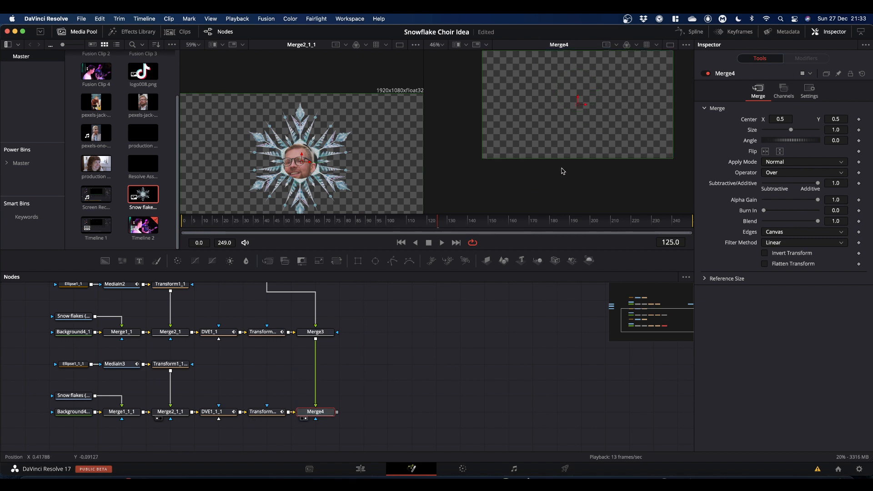
pyautogui.press('space')
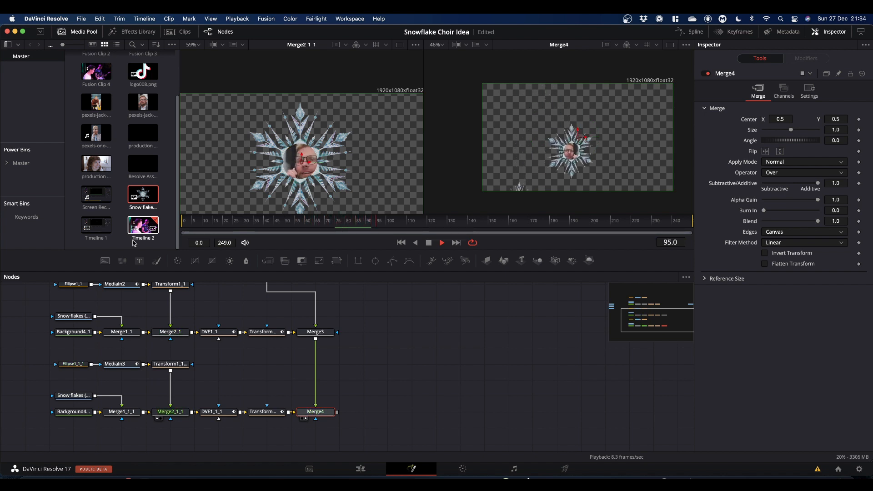
pyautogui.press('space')
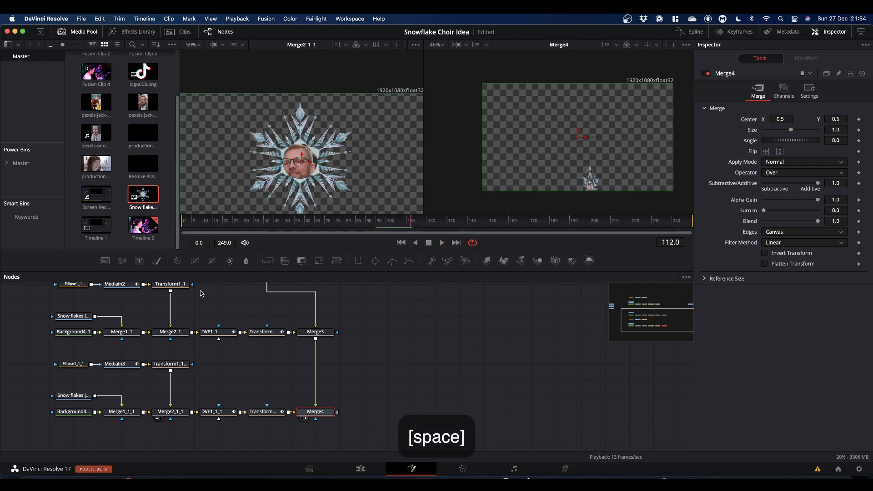
# Step: Copy the whole third snowflake chain and paste a fourth duplicate chain below it
pyautogui.scroll(-3, 432, 338)
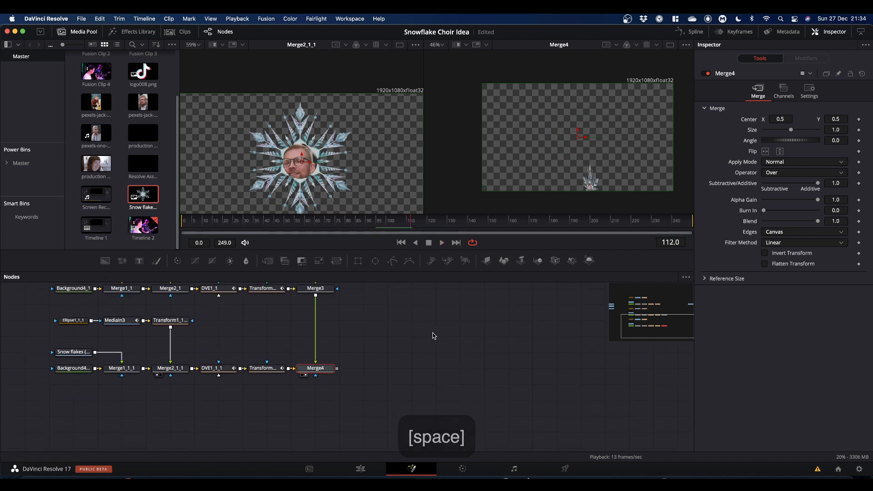
pyautogui.scroll(-1, 374, 370)
pyautogui.moveTo(268, 425); pyautogui.dragTo(418, 402)
pyautogui.click(431, 403)
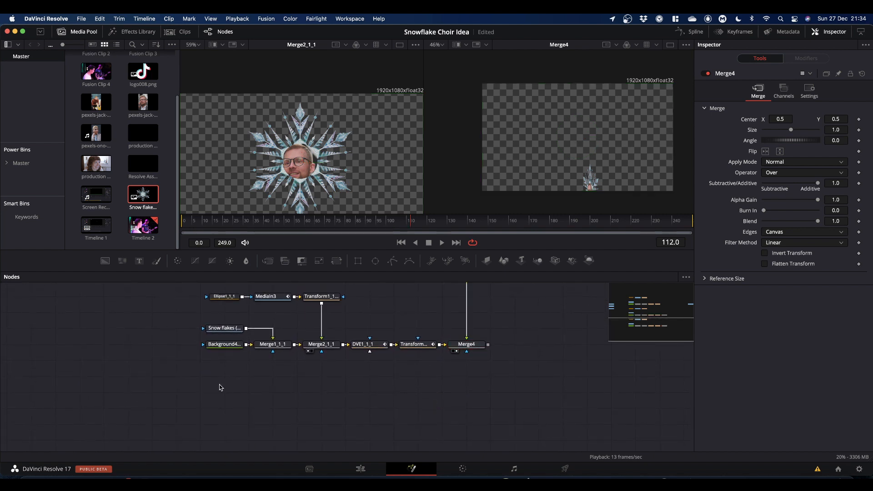
pyautogui.moveTo(169, 390); pyautogui.dragTo(439, 293)
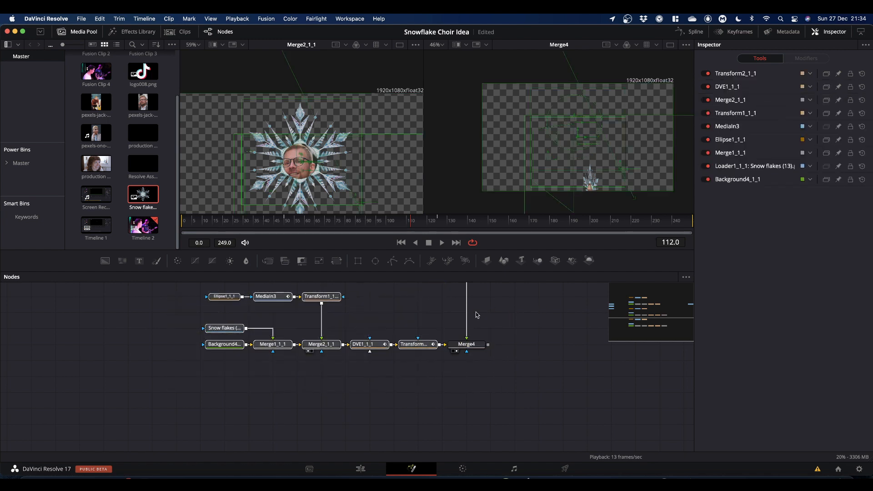
pyautogui.press('super+c')
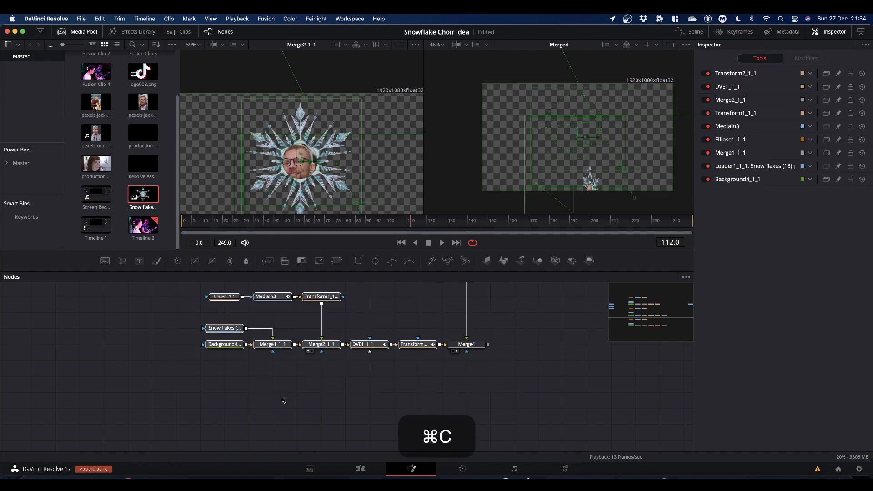
pyautogui.click(283, 418)
pyautogui.press('super+v')
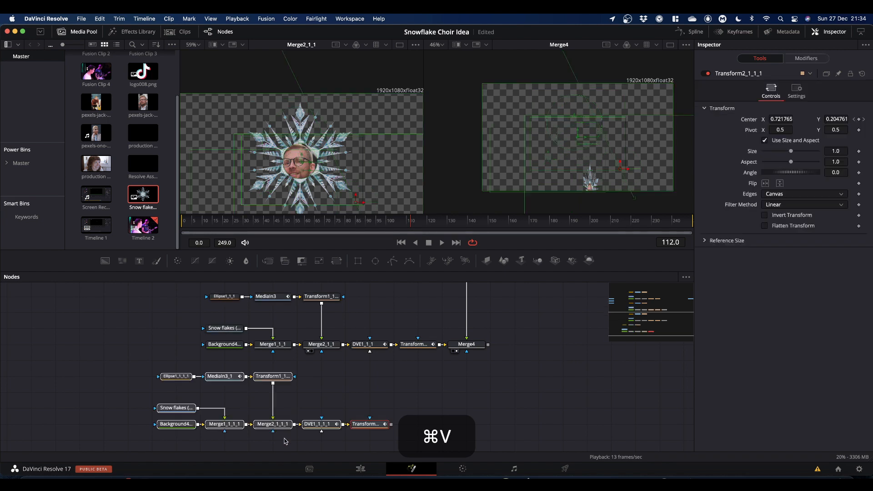
pyautogui.moveTo(371, 424); pyautogui.dragTo(419, 423)
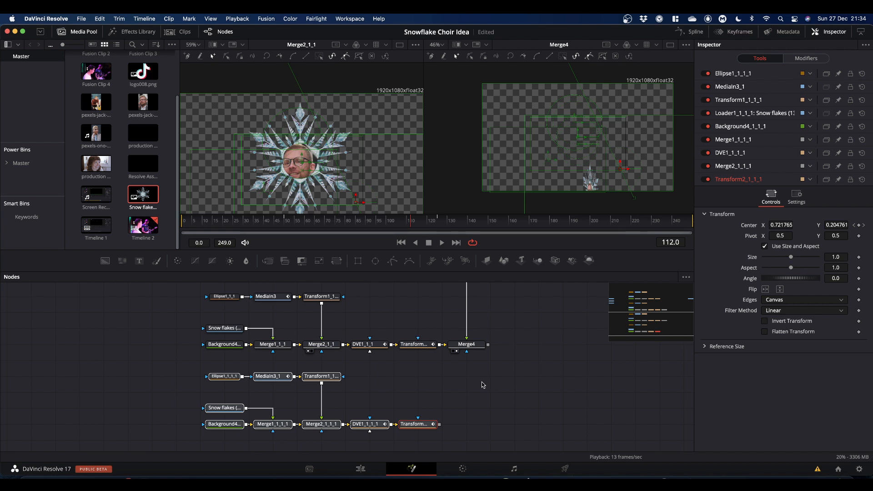
# Step: Replace the fourth chain's media input with the MediaIn4 clip and show it in the first viewer
pyautogui.scroll(5, 115, 324)
pyautogui.moveTo(77, 285); pyautogui.dragTo(103, 436)
pyautogui.scroll(-4, 166, 401)
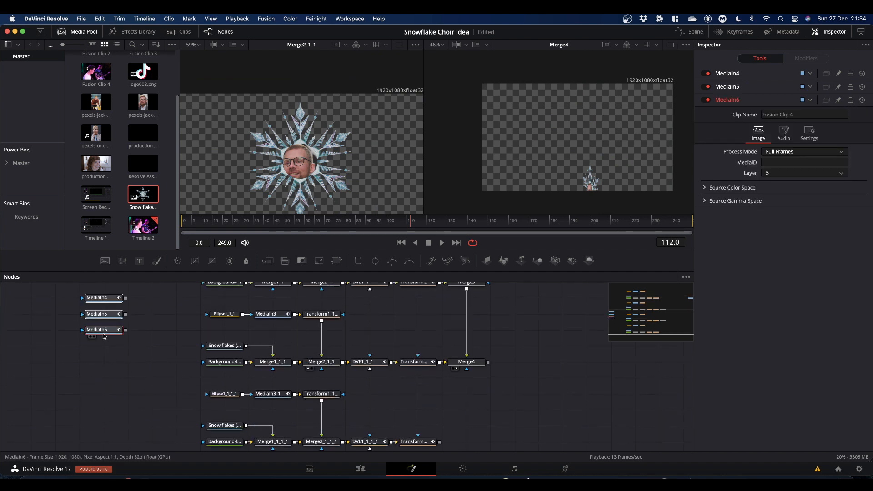
pyautogui.moveTo(101, 330); pyautogui.dragTo(103, 424)
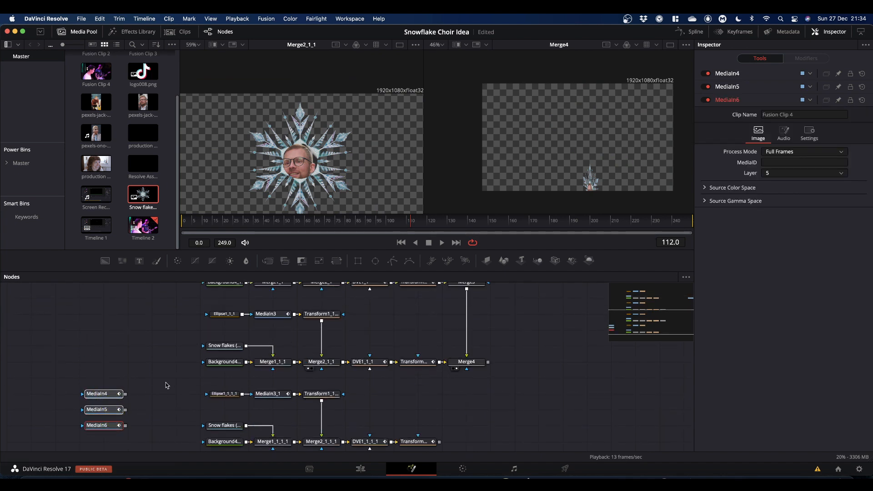
pyautogui.scroll(-3, 167, 385)
pyautogui.click(276, 330)
pyautogui.click(278, 335)
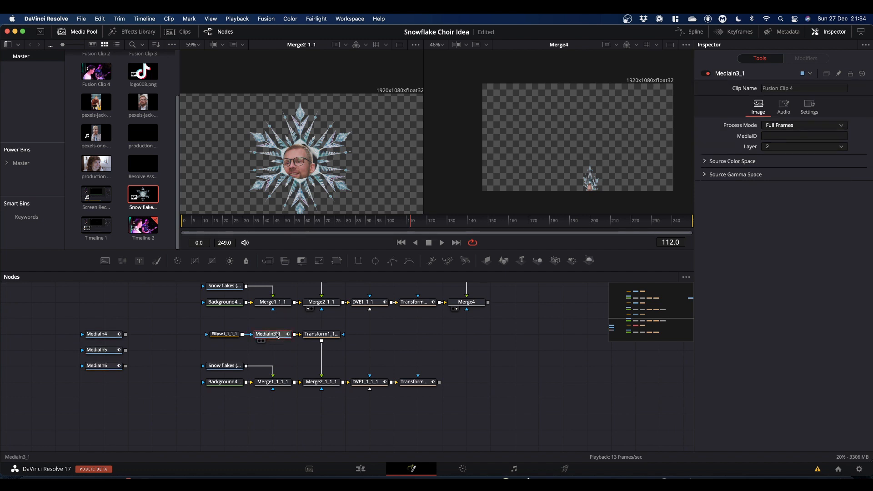
pyautogui.press('BackSpace')
pyautogui.moveTo(94, 337); pyautogui.dragTo(347, 138)
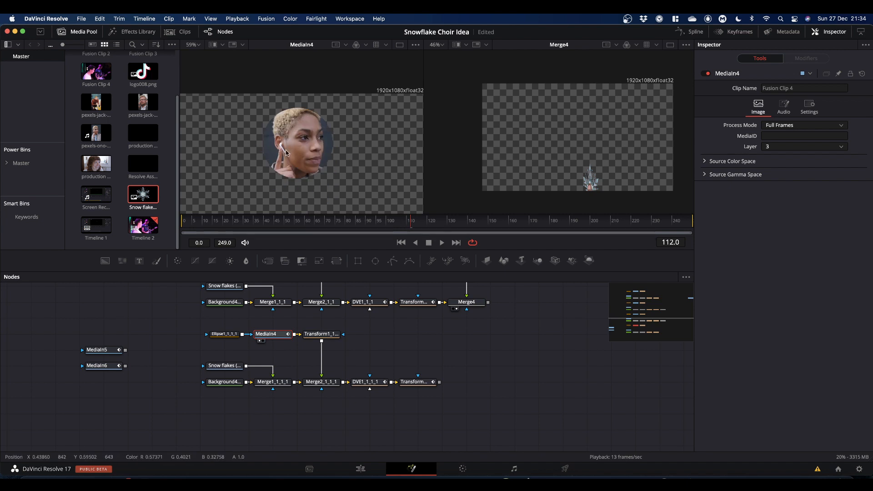
# Step: Nudge Ellipse1_1_1_1's mask over the new face and view the Merge2_1_1_1 snowflake composite
pyautogui.click(222, 336)
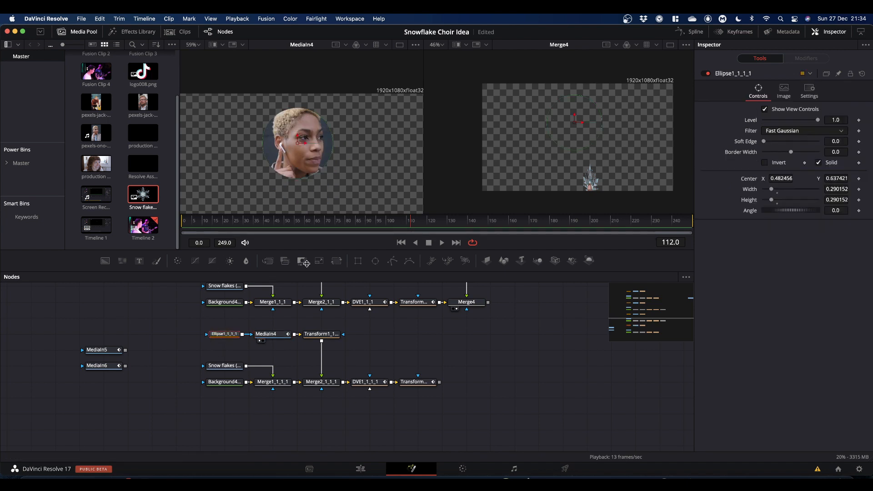
pyautogui.moveTo(299, 145); pyautogui.dragTo(302, 140)
pyautogui.moveTo(322, 384); pyautogui.dragTo(327, 185)
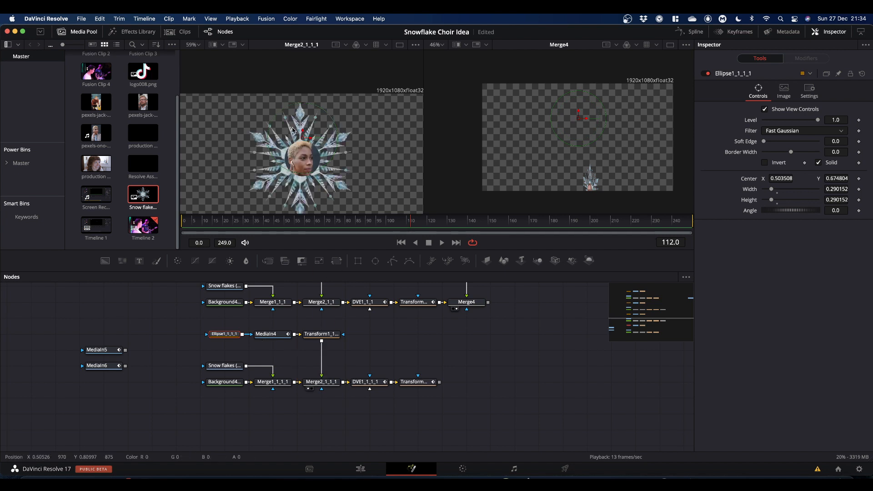
# Step: Shift Transform1_1_1_1's centre slightly so the face sits inside the snowflake
pyautogui.click(321, 336)
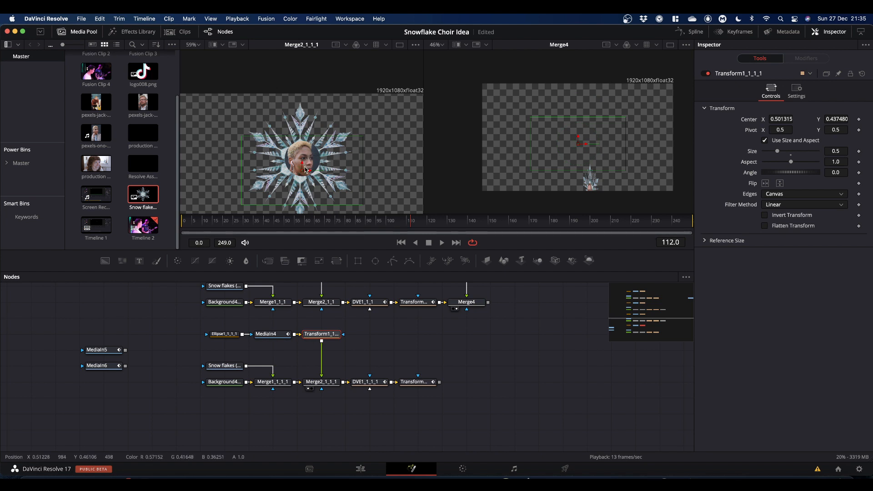
pyautogui.moveTo(303, 171); pyautogui.dragTo(300, 177)
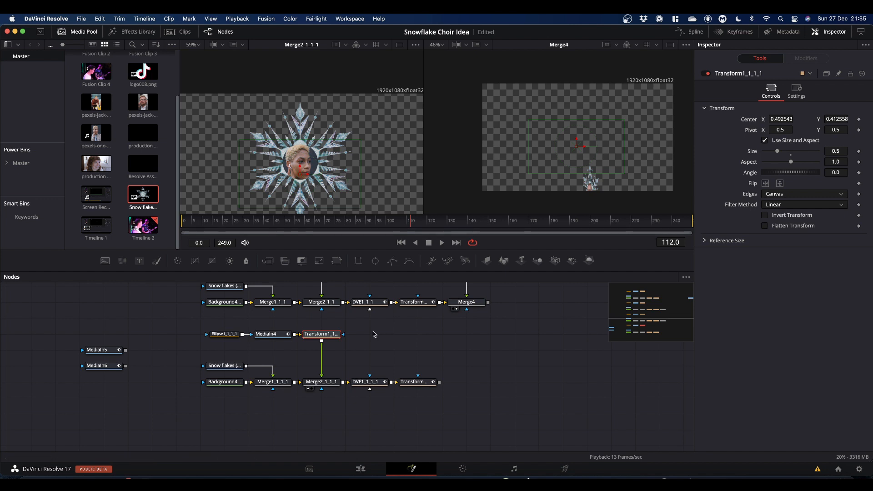
# Step: Move DVE1_1_1_1's final Y rotation keyframe later, to about frame 150
pyautogui.moveTo(422, 344); pyautogui.dragTo(318, 349)
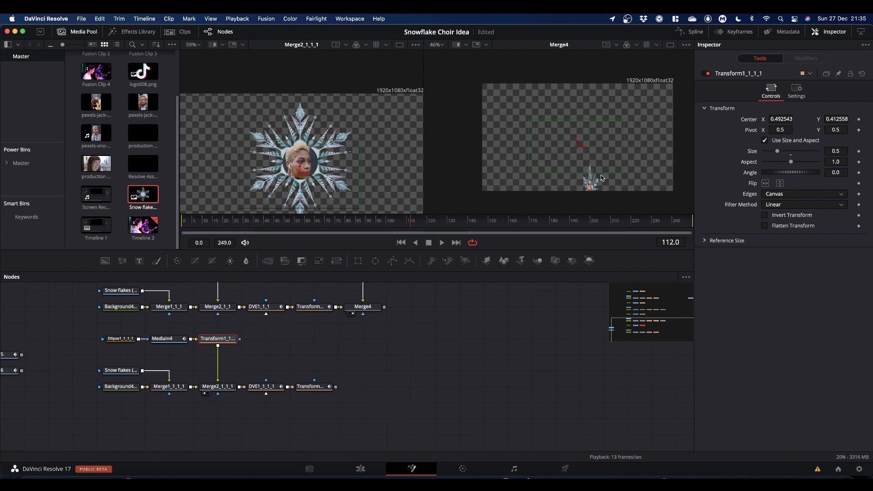
pyautogui.click(733, 32)
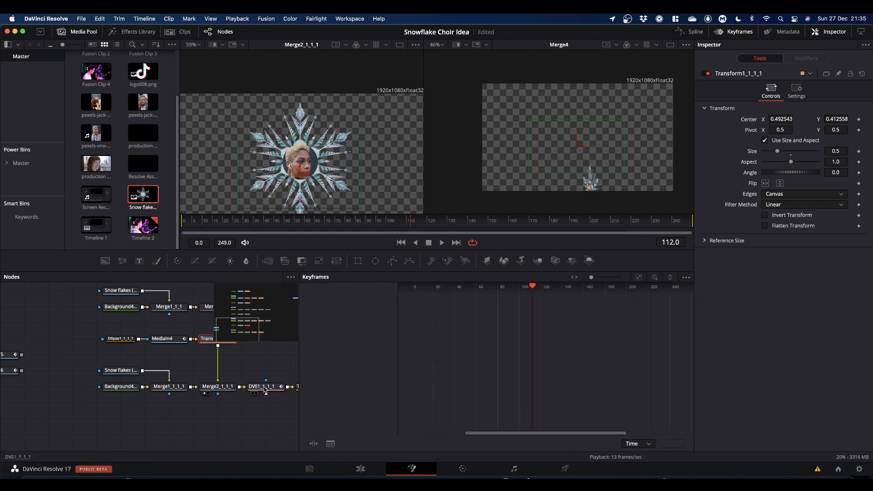
pyautogui.click(265, 387)
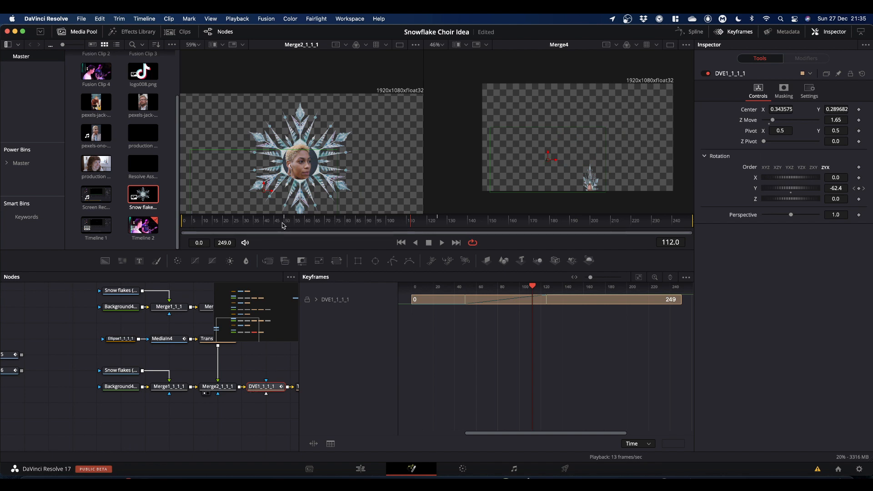
pyautogui.moveTo(410, 225); pyautogui.dragTo(336, 240)
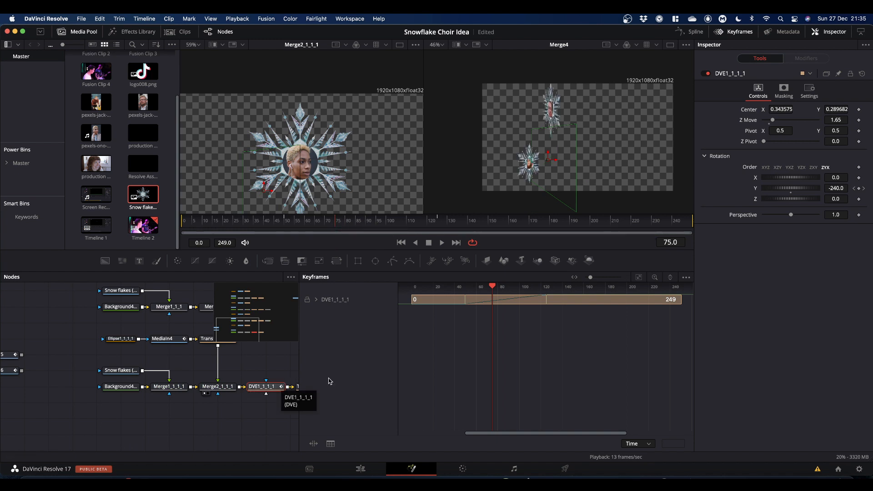
pyautogui.click(317, 300)
pyautogui.moveTo(435, 342); pyautogui.dragTo(572, 314)
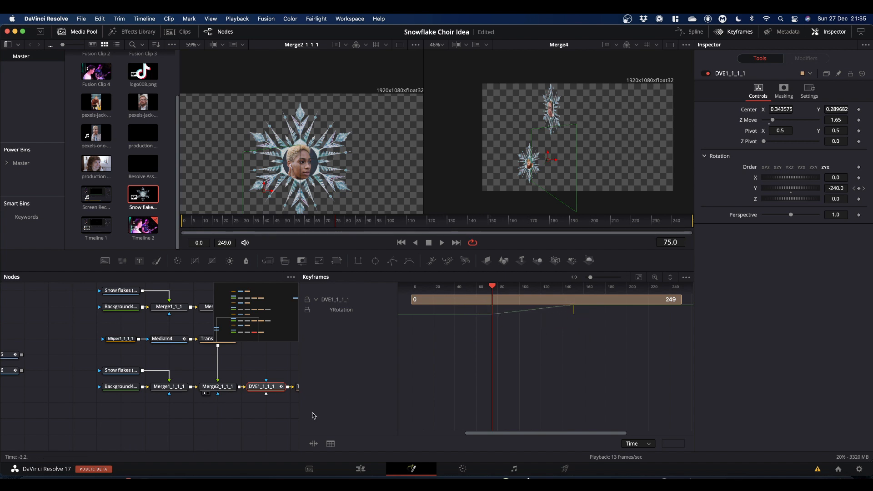
# Step: Move Transform2_1_1_1's final centre keyframe to about frame 150
pyautogui.moveTo(253, 420); pyautogui.dragTo(197, 425)
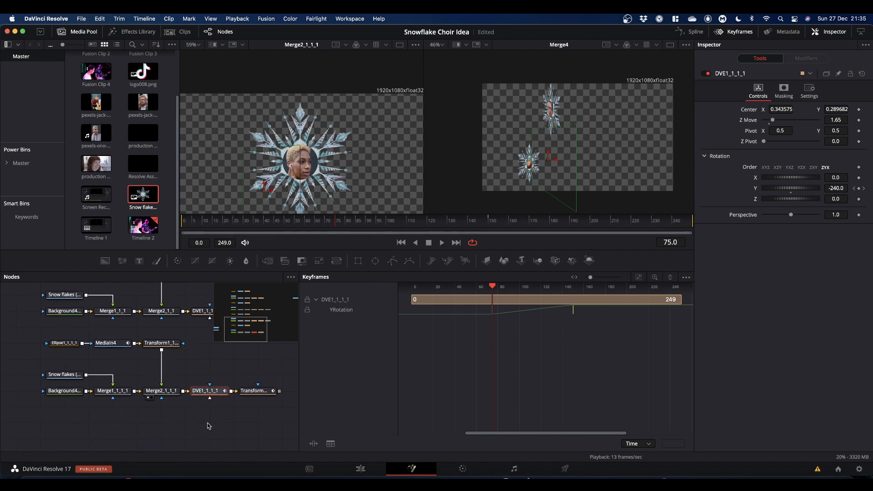
pyautogui.click(256, 392)
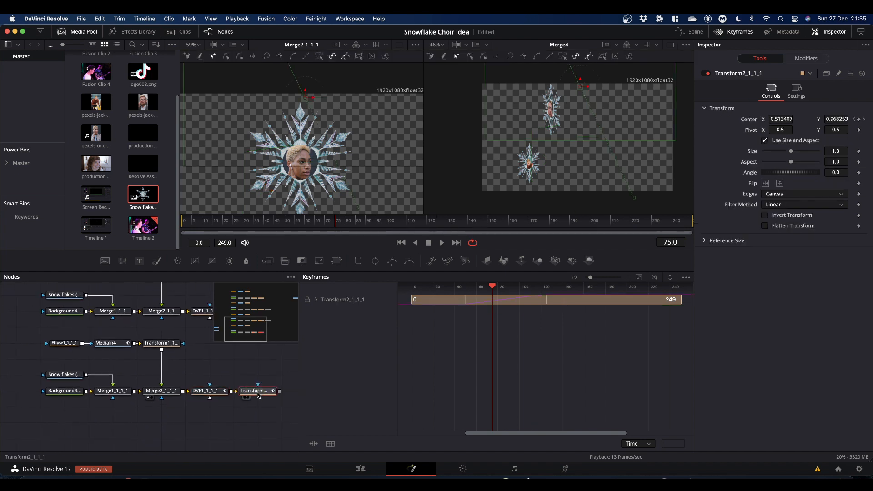
pyautogui.click(316, 300)
pyautogui.moveTo(445, 343); pyautogui.dragTo(572, 315)
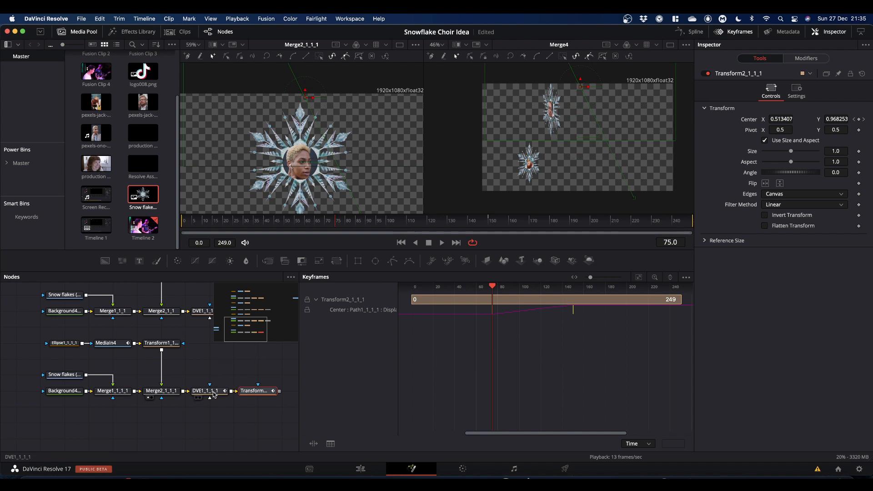
# Step: Show Transform2_1_1_1 in the second viewer and set DVE1_1_1_1's Z Move to 2.6
pyautogui.moveTo(266, 393); pyautogui.dragTo(578, 110)
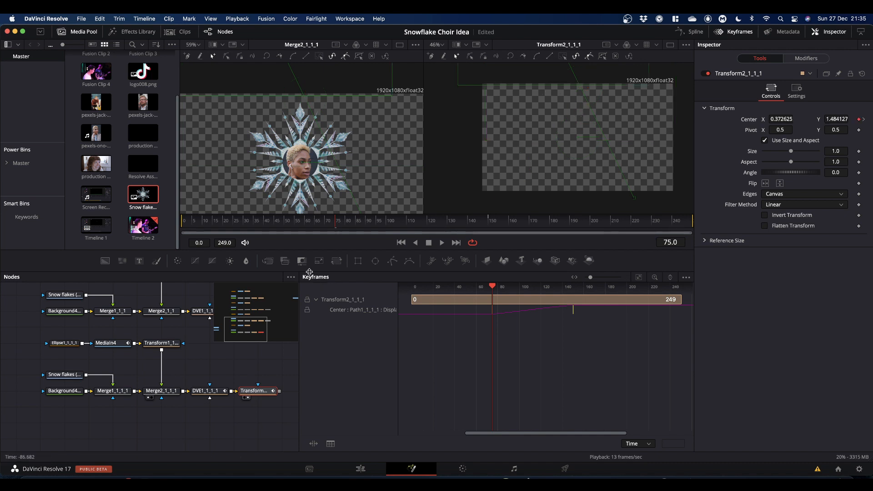
pyautogui.moveTo(334, 221); pyautogui.dragTo(422, 229)
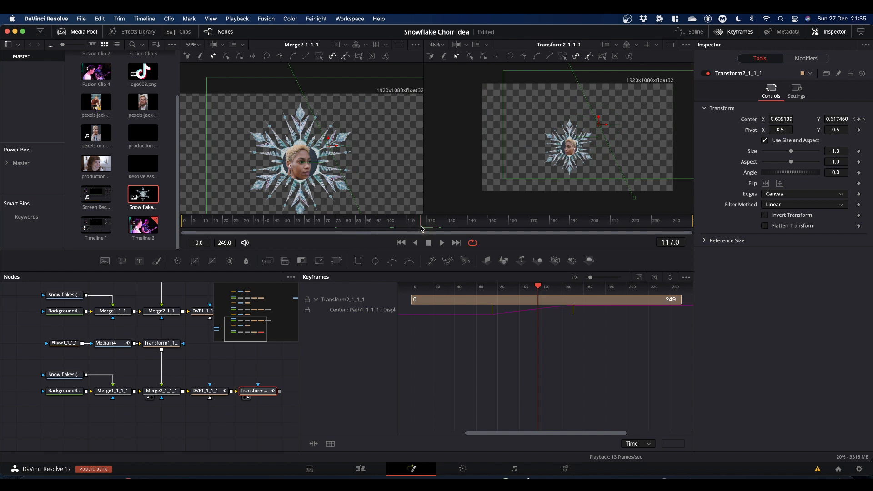
pyautogui.click(214, 391)
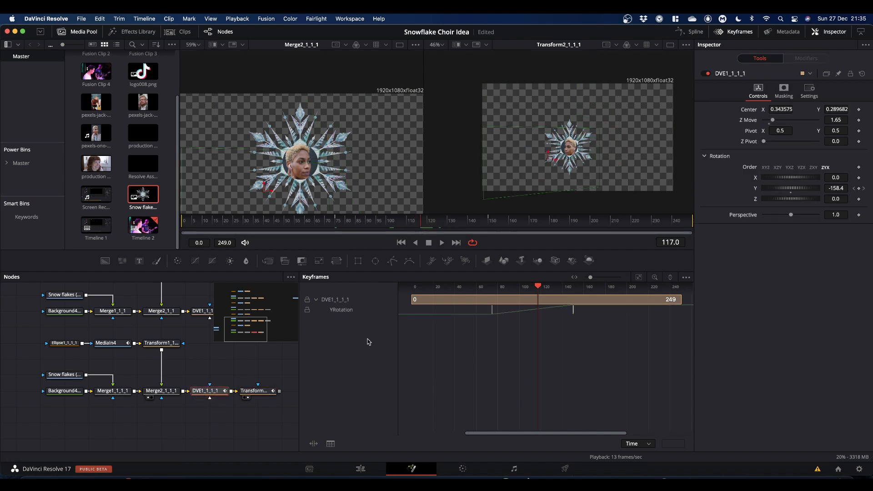
pyautogui.click(771, 120)
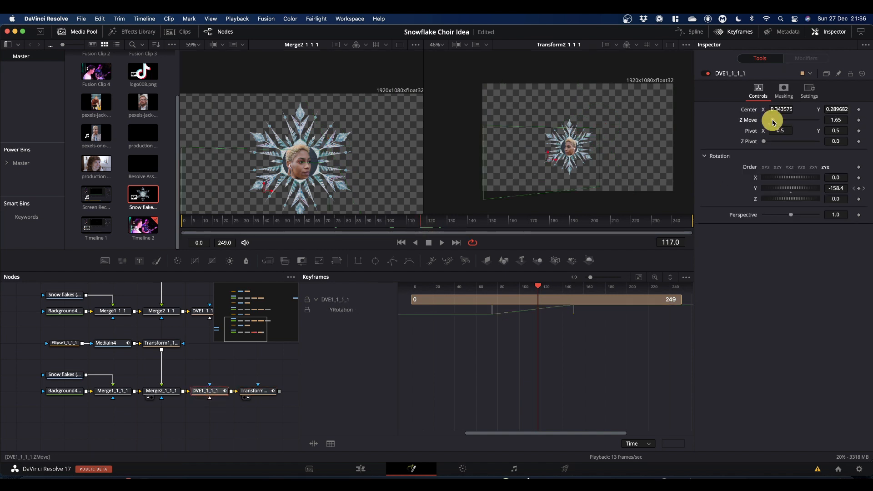
pyautogui.moveTo(772, 122); pyautogui.dragTo(778, 124)
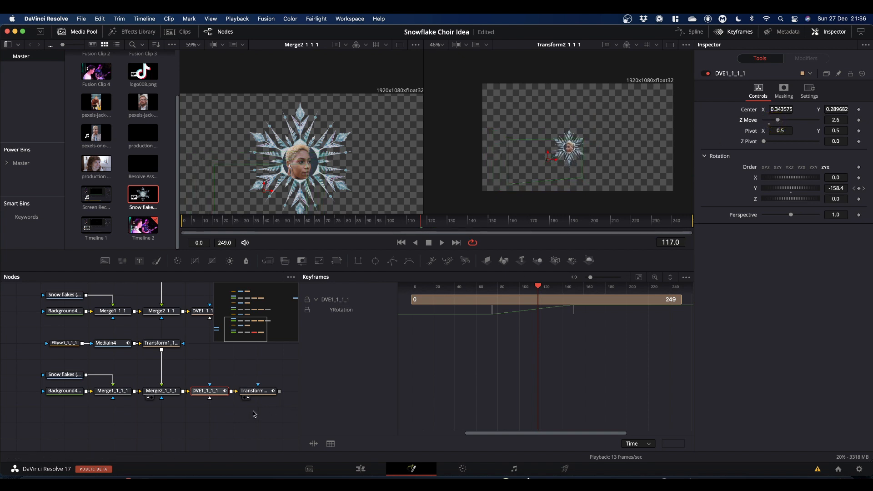
# Step: Reposition Transform2_1_1_1's falling path points at frames 75 and 150 in the viewer
pyautogui.click(254, 391)
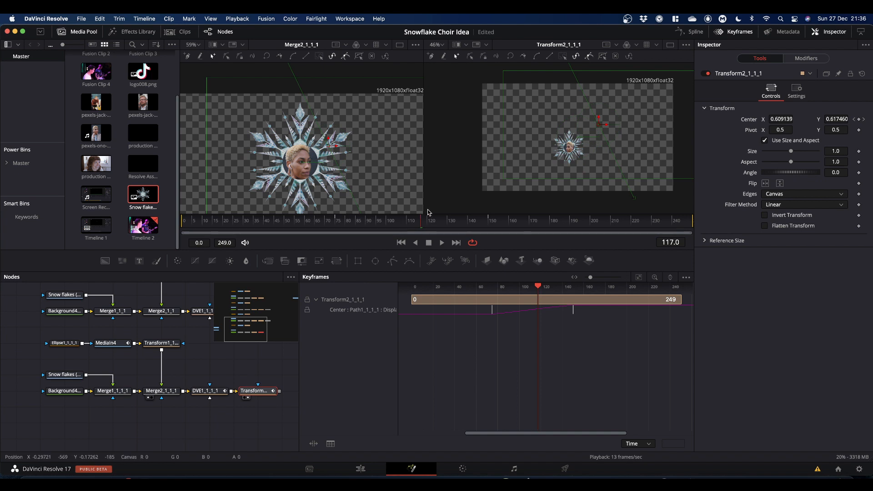
pyautogui.moveTo(422, 226); pyautogui.dragTo(337, 234)
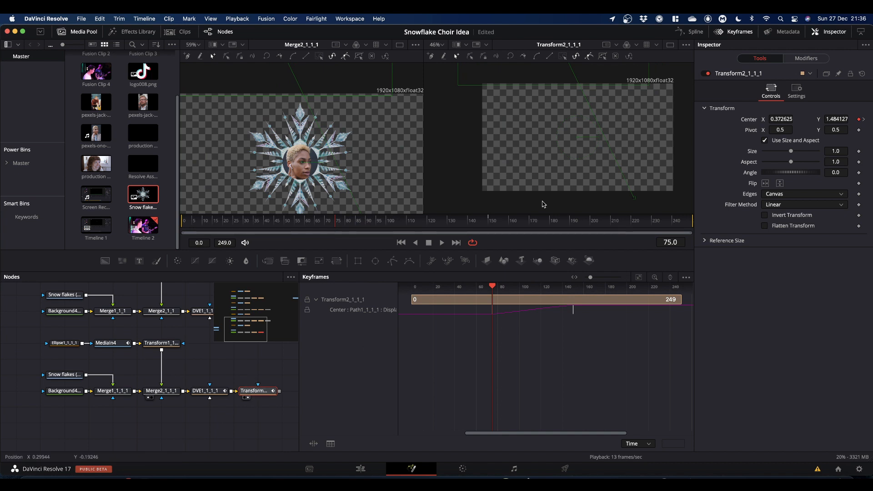
pyautogui.scroll(3, 544, 204)
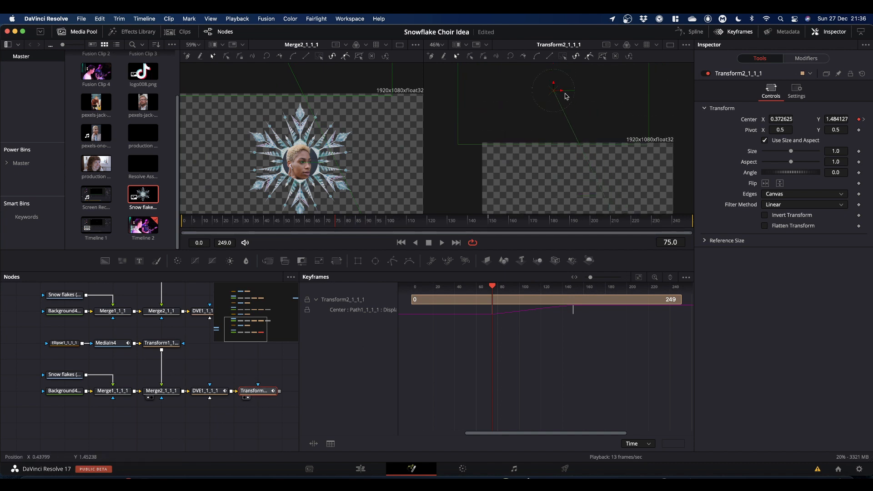
pyautogui.moveTo(554, 94); pyautogui.dragTo(665, 105)
pyautogui.moveTo(492, 224); pyautogui.dragTo(489, 229)
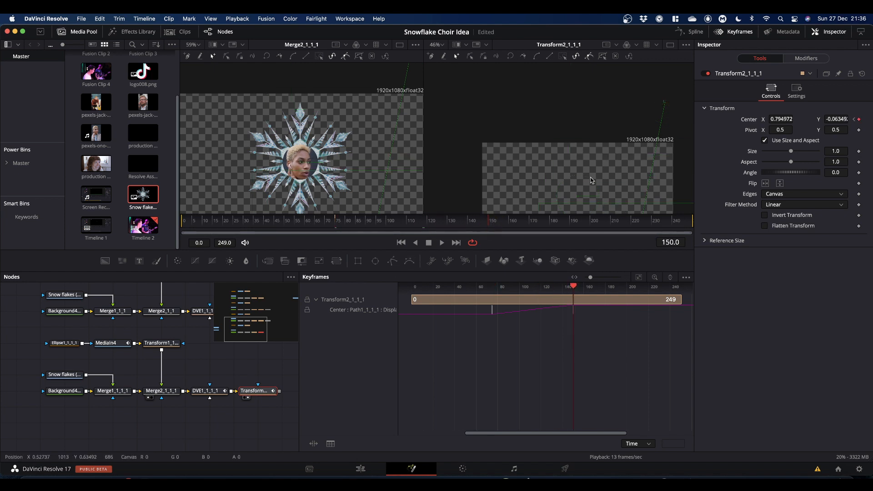
pyautogui.scroll(-5, 591, 180)
pyautogui.moveTo(635, 166); pyautogui.dragTo(660, 154)
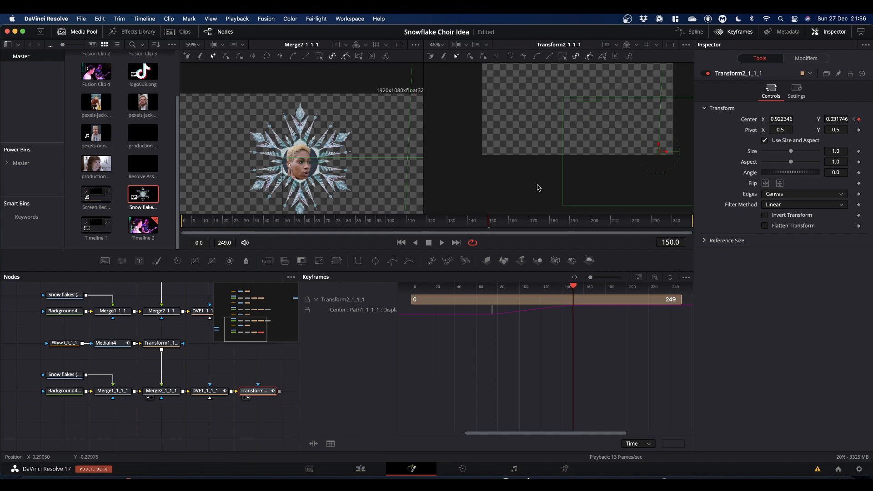
# Step: Merge the fourth chain's output with Merge4 through a new merge node and play back the composite
pyautogui.click(742, 33)
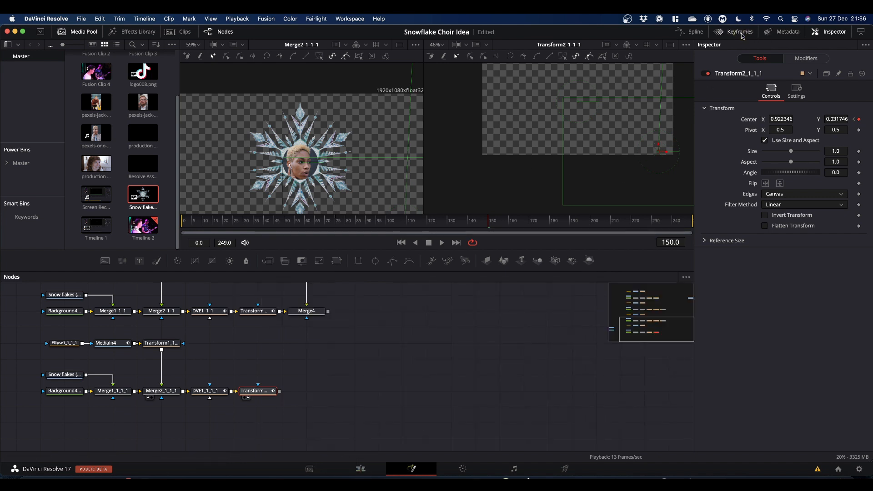
pyautogui.moveTo(328, 315); pyautogui.dragTo(281, 392)
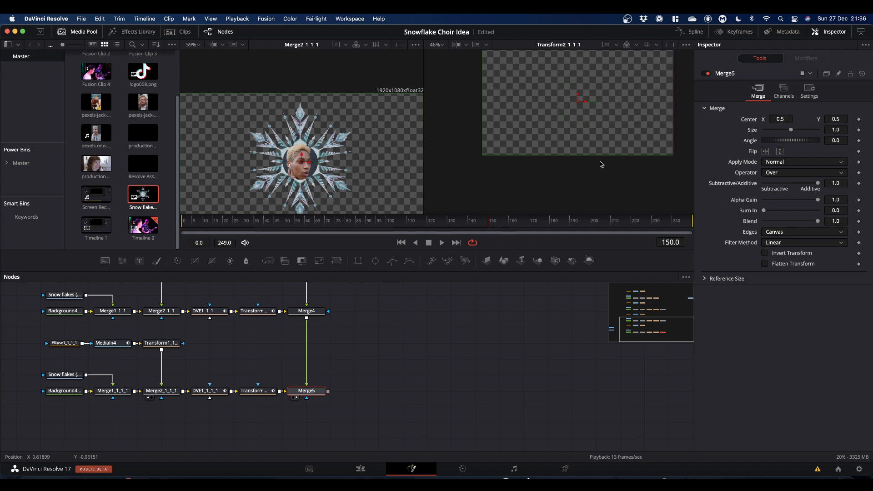
pyautogui.scroll(2, 554, 172)
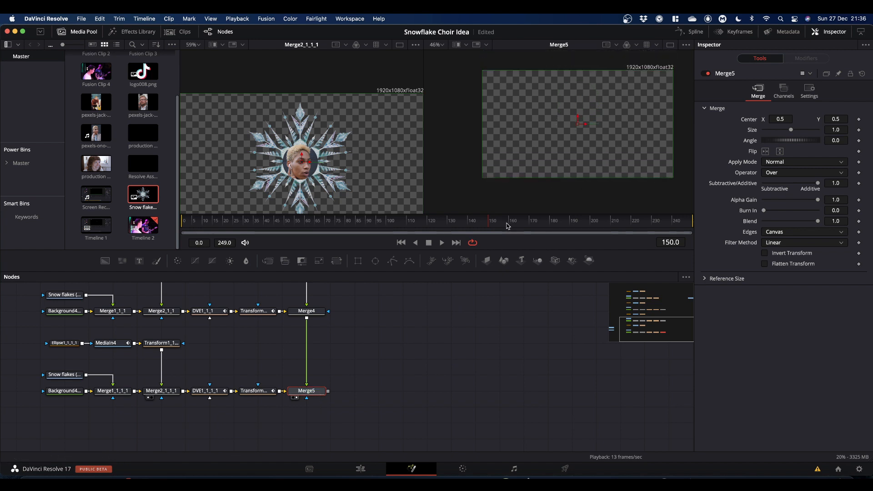
pyautogui.moveTo(488, 226); pyautogui.dragTo(158, 249)
pyautogui.press('space')
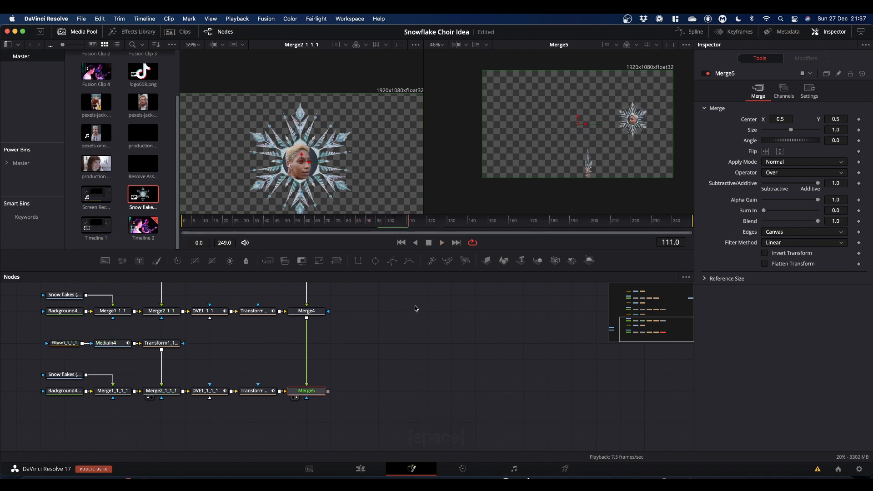
pyautogui.press('space')
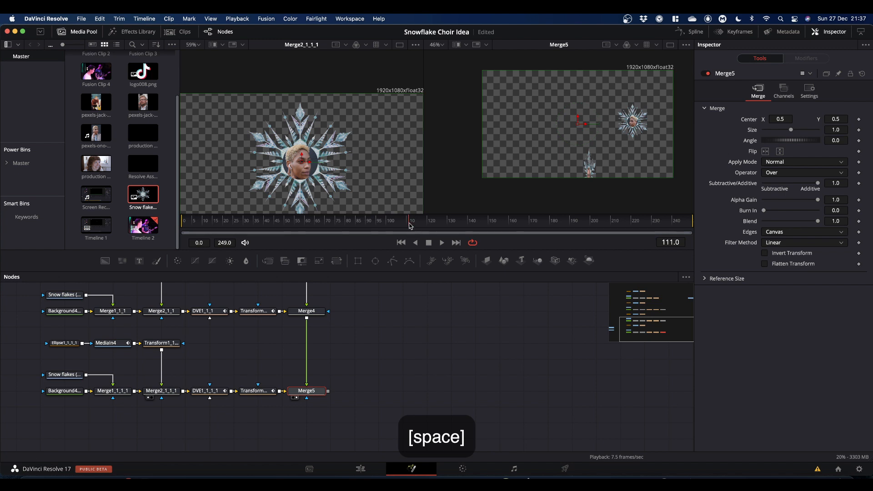
pyautogui.moveTo(409, 224); pyautogui.dragTo(166, 234)
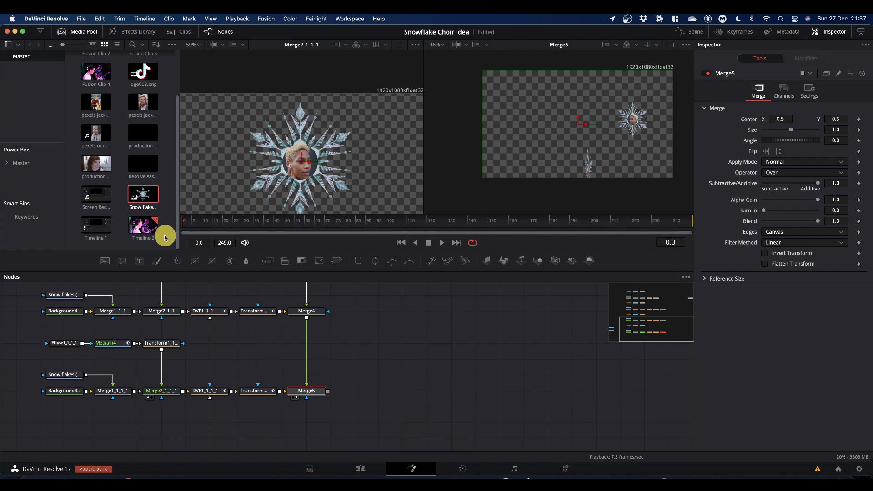
# Step: Copy the whole fourth snowflake chain and paste a fifth duplicate chain below it
pyautogui.scroll(-3, 408, 331)
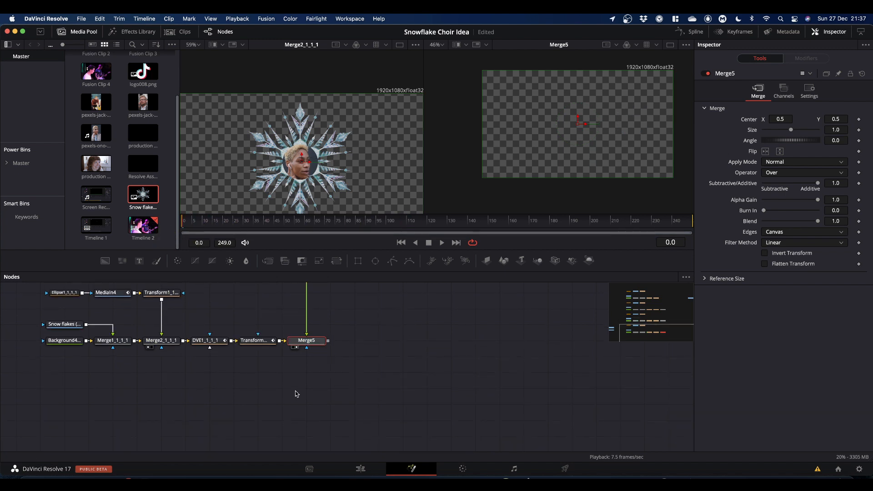
pyautogui.hscroll(-5, 296, 393)
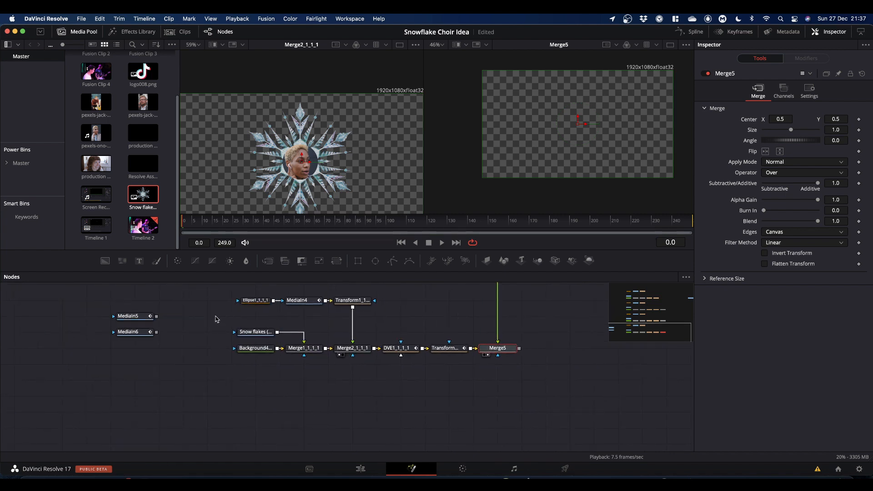
pyautogui.moveTo(223, 299); pyautogui.dragTo(473, 360)
pyautogui.press('super+c')
pyautogui.press('super+v')
# Step: Replace the fifth chain's media input with the MediaIn5 clip and view its Merge2_1_1_2 snowflake
pyautogui.click(323, 365)
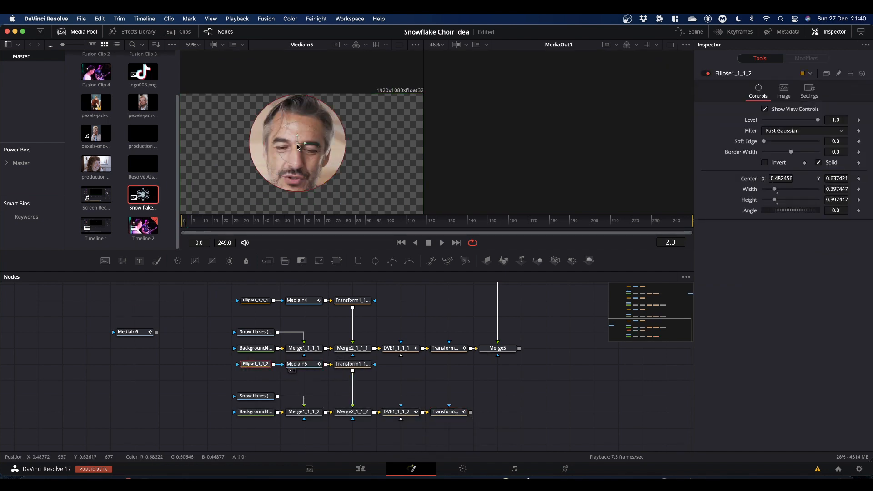
pyautogui.click(341, 418)
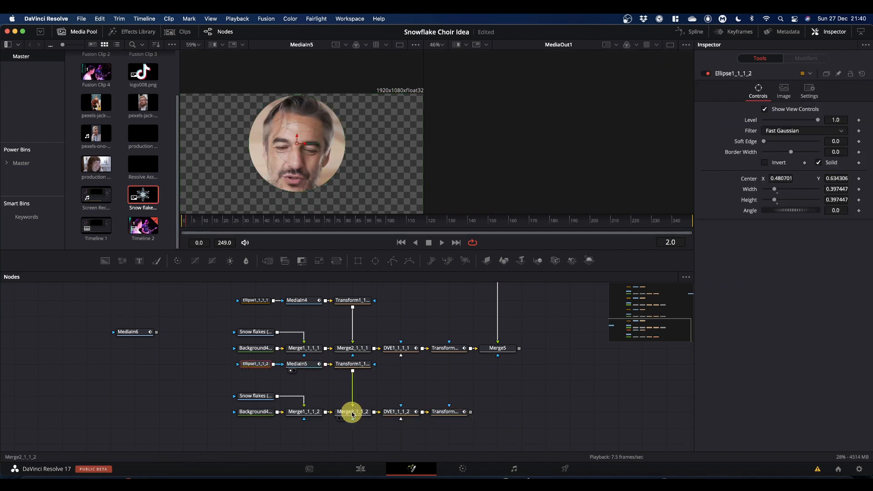
pyautogui.click(352, 364)
# Step: Move DVE1_1_1_2's final rotation keyframe to about frame 150 and open Transform2_1_1_2's keyframes
pyautogui.click(733, 31)
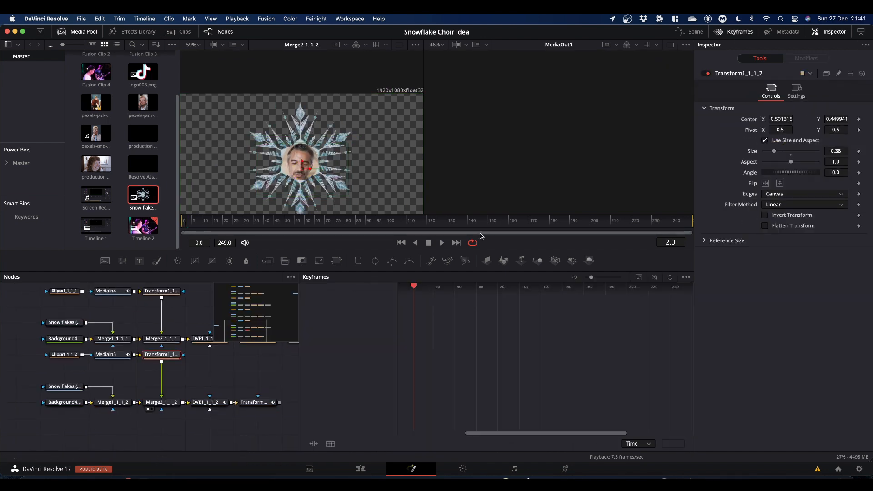
pyautogui.click(205, 402)
pyautogui.click(335, 228)
pyautogui.click(316, 300)
pyautogui.moveTo(546, 311); pyautogui.dragTo(573, 314)
pyautogui.click(255, 402)
pyautogui.click(316, 299)
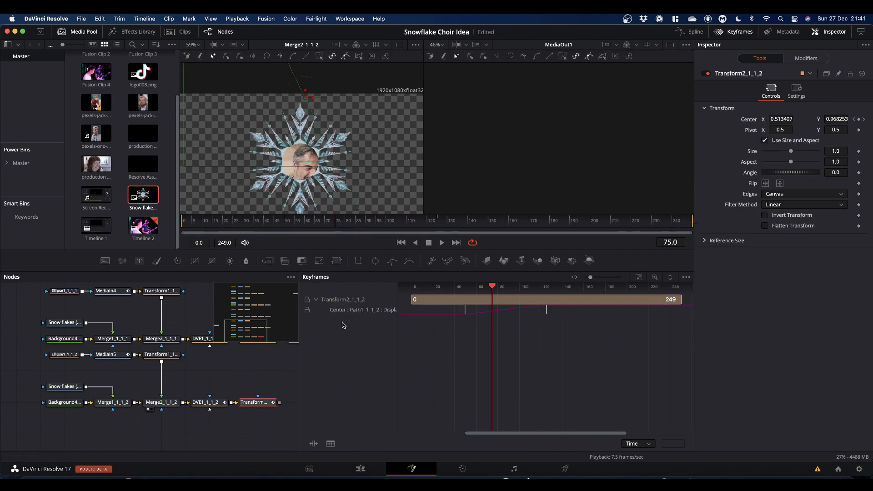
# Step: Adjust DVE1_1_1_2's Z Move at a later frame
pyautogui.click(733, 31)
pyautogui.click(247, 409)
pyautogui.moveTo(335, 224); pyautogui.dragTo(413, 224)
pyautogui.click(205, 402)
pyautogui.moveTo(774, 120); pyautogui.dragTo(773, 120)
# Step: Reposition Transform2_1_1_2's path points at frames 75 and 150, then merge the chain's output with Merge5
pyautogui.click(255, 402)
pyautogui.moveTo(340, 228); pyautogui.dragTo(336, 228)
pyautogui.scroll(5, 564, 105)
pyautogui.moveTo(566, 97); pyautogui.dragTo(535, 83)
pyautogui.moveTo(481, 228); pyautogui.dragTo(489, 228)
pyautogui.scroll(-5, 586, 172)
pyautogui.moveTo(591, 180); pyautogui.dragTo(583, 187)
pyautogui.moveTo(328, 339); pyautogui.dragTo(280, 403)
# Step: Copy the whole fifth snowflake chain and paste a sixth duplicate chain below it
pyautogui.hscroll(-6, 189, 427)
pyautogui.moveTo(184, 338); pyautogui.dragTo(315, 342)
pyautogui.moveTo(182, 329); pyautogui.dragTo(411, 409)
pyautogui.press('super+c')
pyautogui.press('super+v')
# Step: Replace the sixth chain's media input with the MediaIn6 clip and reconnect its ellipse mask
pyautogui.click(262, 393)
pyautogui.press('BackSpace')
pyautogui.moveTo(94, 284); pyautogui.dragTo(262, 393)
pyautogui.moveTo(232, 394); pyautogui.dragTo(242, 393)
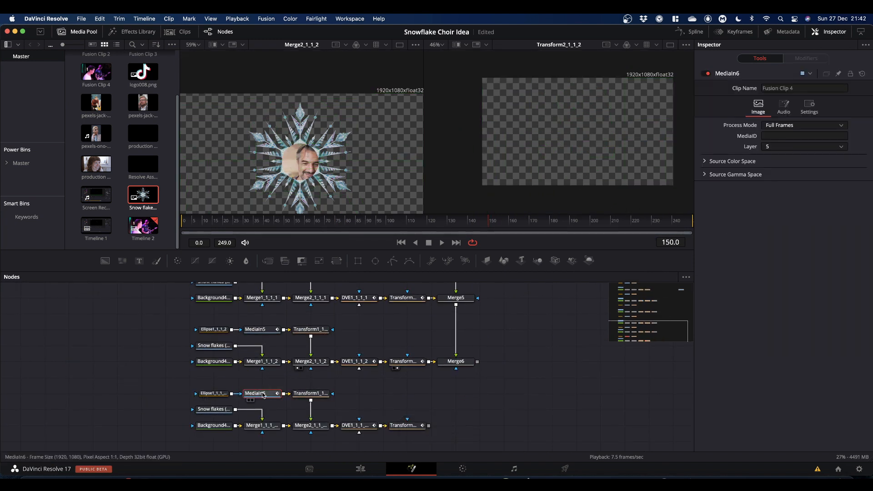
# Step: Reposition and resize the sixth chain's ellipse mask over the new face in the viewer
pyautogui.click(249, 400)
pyautogui.click(214, 394)
pyautogui.moveTo(297, 144); pyautogui.dragTo(283, 146)
pyautogui.moveTo(316, 181); pyautogui.dragTo(325, 189)
pyautogui.moveTo(283, 147); pyautogui.dragTo(278, 155)
pyautogui.moveTo(320, 196); pyautogui.dragTo(315, 191)
pyautogui.moveTo(278, 154); pyautogui.dragTo(308, 166)
# Step: Shrink the sixth chain's Transform1 size slightly and nudge its centre
pyautogui.click(298, 431)
pyautogui.click(310, 393)
pyautogui.moveTo(836, 151); pyautogui.dragTo(831, 151)
pyautogui.moveTo(308, 166); pyautogui.dragTo(307, 166)
# Step: Move the sixth chain's final animation keyframes to about frame 170
pyautogui.hscroll(5, 478, 386)
pyautogui.click(239, 419)
pyautogui.click(732, 31)
pyautogui.click(387, 226)
pyautogui.click(316, 299)
pyautogui.moveTo(479, 334); pyautogui.dragTo(601, 313)
pyautogui.click(284, 418)
pyautogui.click(316, 300)
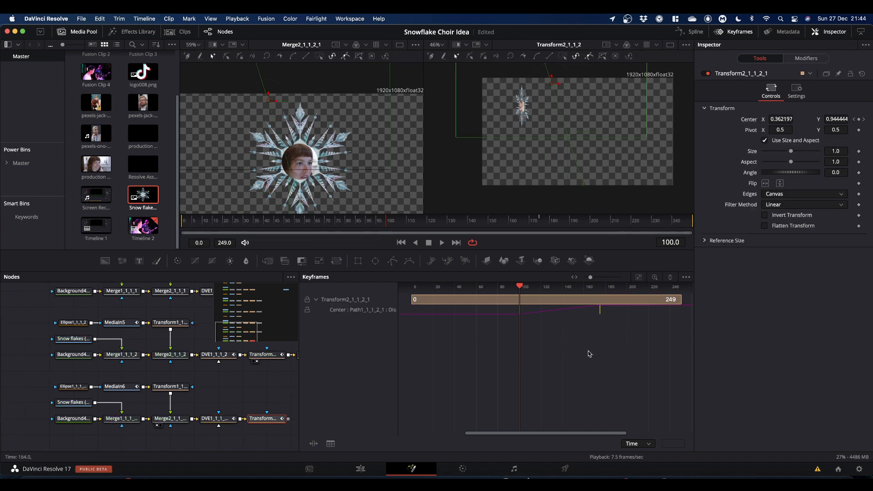
# Step: Adjust the sixth chain's DVE Z Move at a later frame
pyautogui.click(732, 31)
pyautogui.click(220, 419)
pyautogui.moveTo(387, 223); pyautogui.dragTo(463, 221)
pyautogui.moveTo(776, 120); pyautogui.dragTo(772, 120)
# Step: Reposition the sixth chain's Transform2 falling path points in the viewer
pyautogui.click(265, 418)
pyautogui.moveTo(463, 222); pyautogui.dragTo(387, 236)
pyautogui.scroll(3, 546, 127)
pyautogui.moveTo(535, 119); pyautogui.dragTo(648, 82)
pyautogui.click(539, 222)
pyautogui.scroll(-2, 614, 164)
pyautogui.scroll(-2, 614, 165)
pyautogui.moveTo(583, 165); pyautogui.dragTo(657, 174)
# Step: Merge the sixth chain's output with Merge6 through a new merge node
pyautogui.moveTo(337, 354); pyautogui.dragTo(289, 419)
pyautogui.scroll(6, 469, 378)
pyautogui.scroll(-2, 440, 350)
# Step: Connect the final merge to MediaOut1 and show MediaOut1 in the second viewer
pyautogui.moveTo(510, 314); pyautogui.dragTo(412, 396)
pyautogui.scroll(-5, 440, 349)
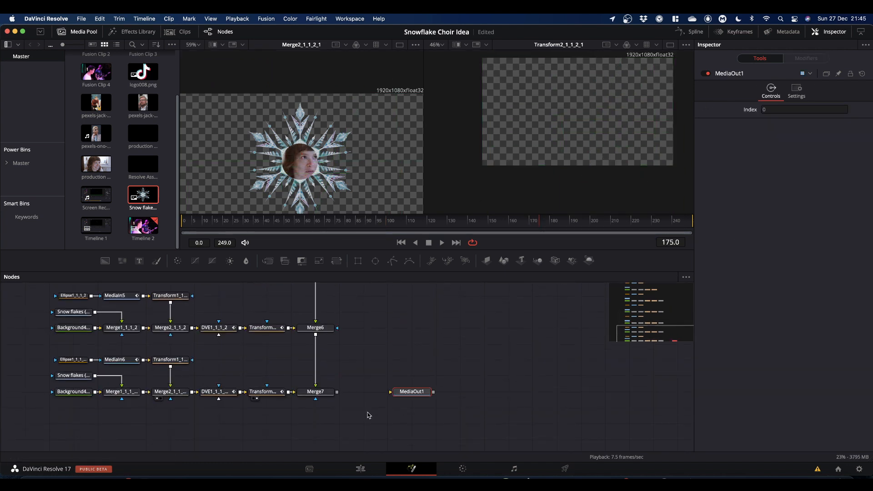
pyautogui.moveTo(337, 394); pyautogui.dragTo(405, 398)
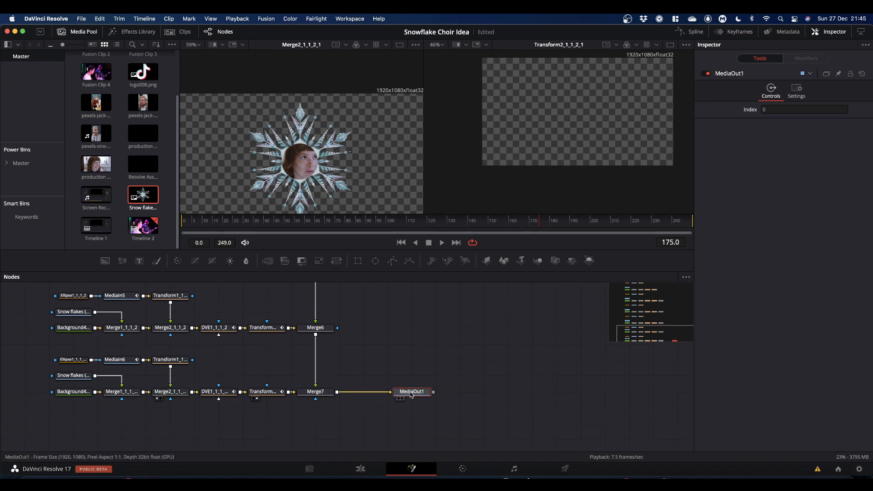
pyautogui.moveTo(410, 392); pyautogui.dragTo(572, 112)
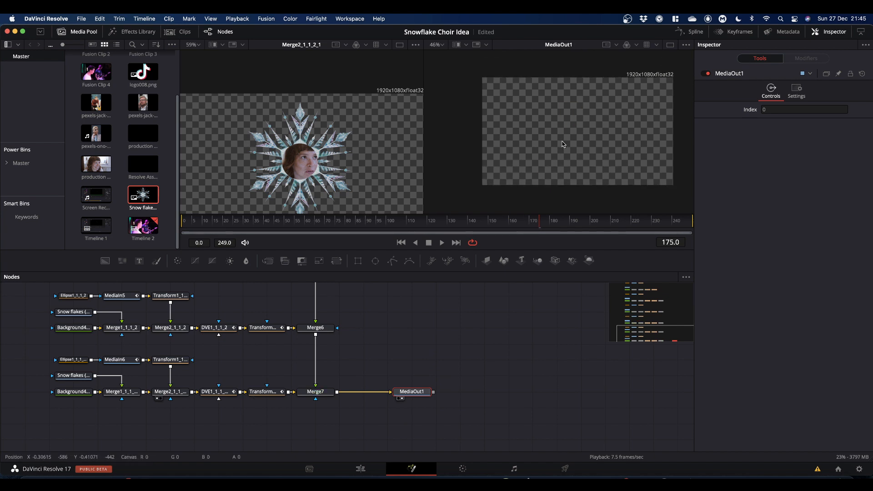
# Step: Play the final composite from the start, viewing MediaOut1 alone in a single viewer fitted to the window
pyautogui.moveTo(539, 226); pyautogui.dragTo(140, 247)
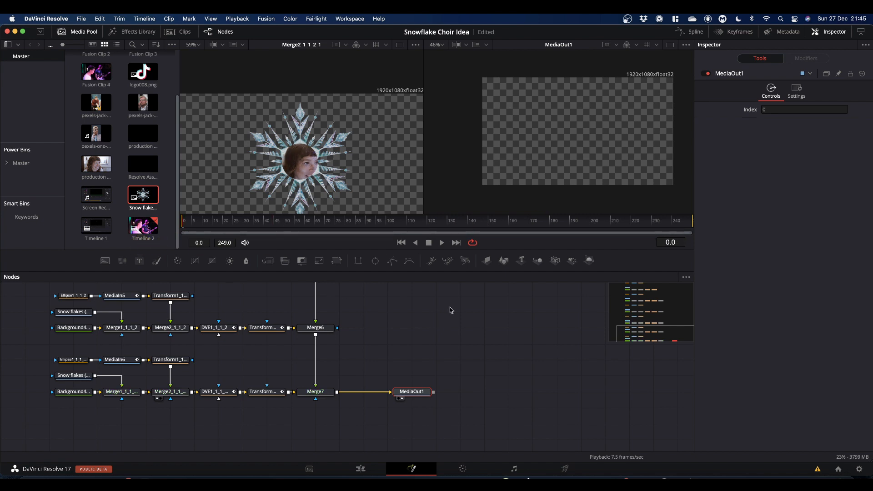
pyautogui.click(158, 399)
pyautogui.press('space')
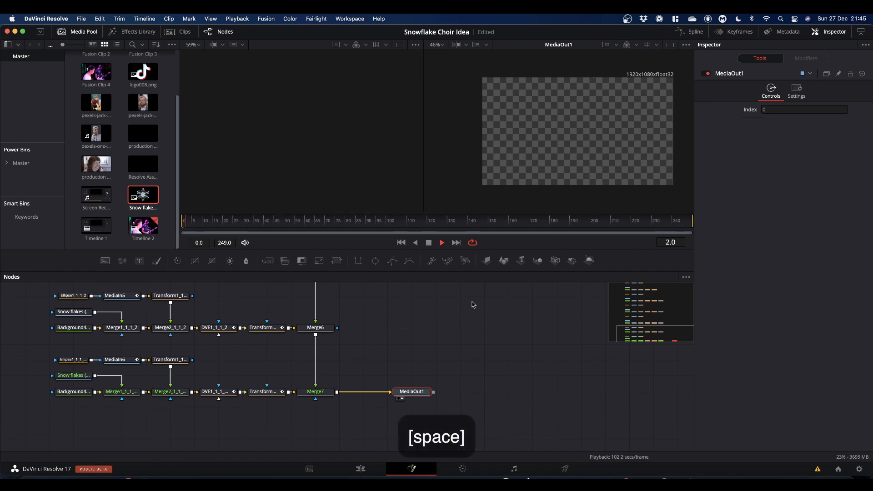
pyautogui.click(670, 46)
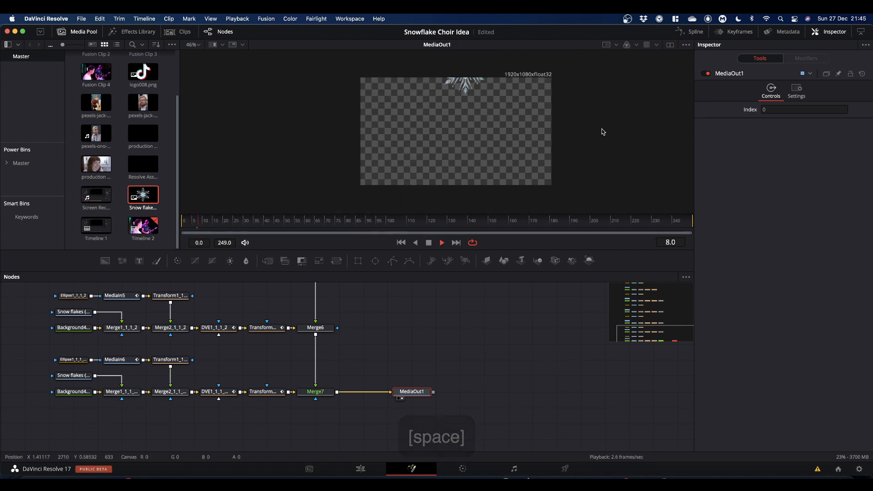
pyautogui.click(197, 45)
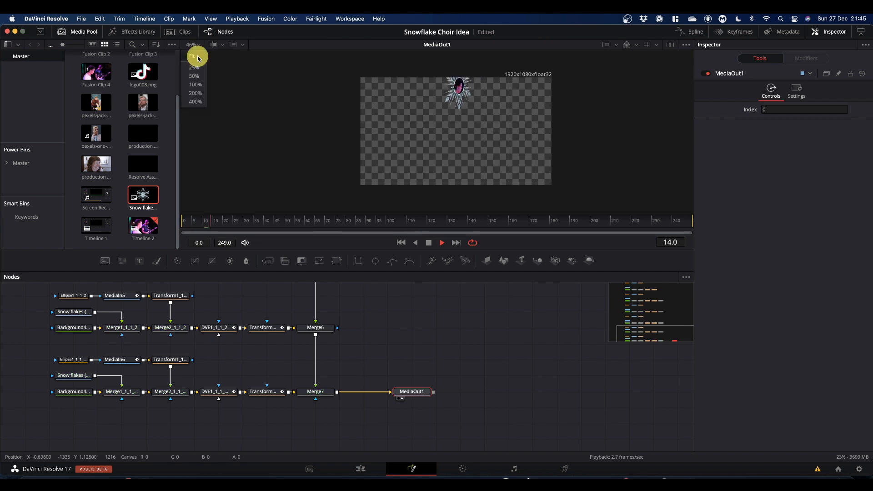
pyautogui.click(197, 55)
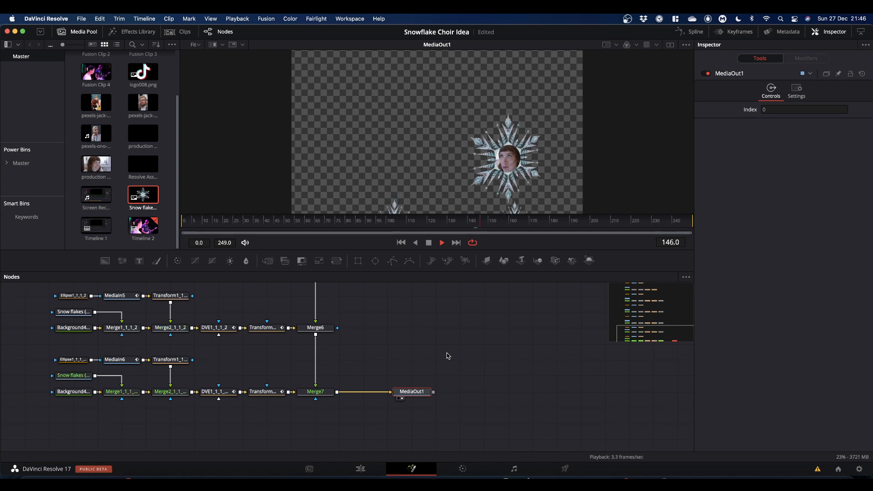
pyautogui.press('space')
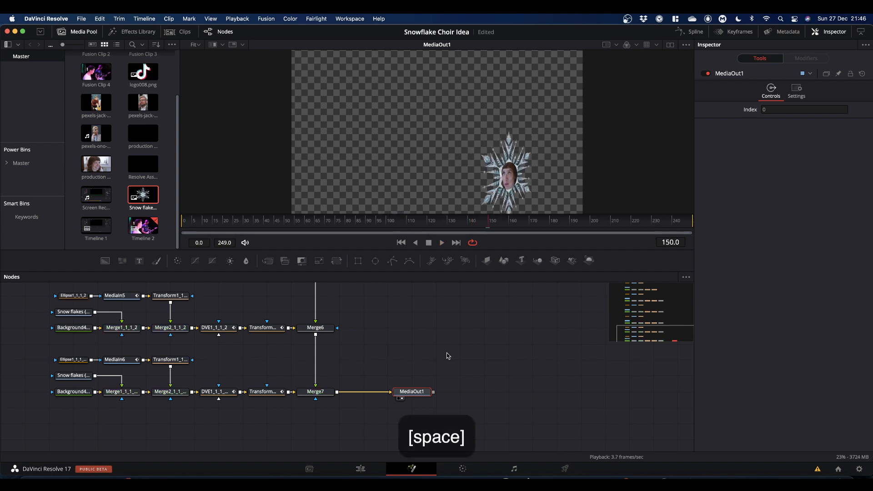
pyautogui.scroll(-3, 486, 356)
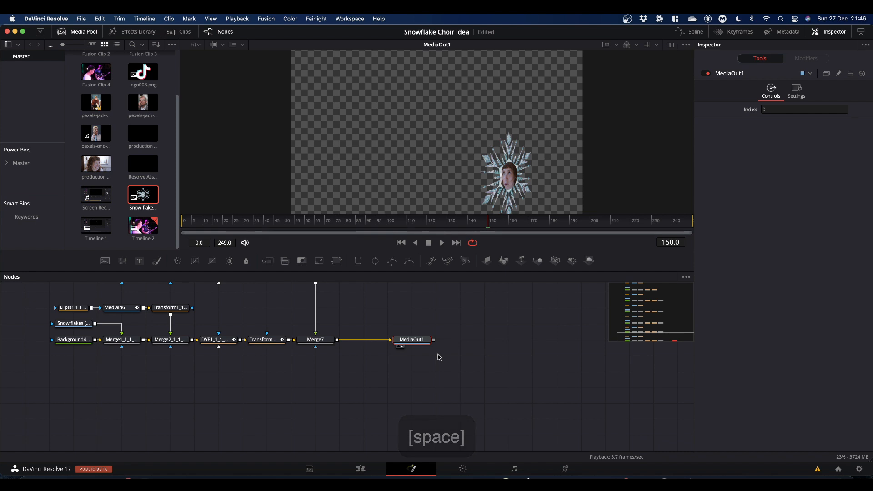
# Step: Switch to the Edit page and play back Fusion Clip 4 on the timeline from the start
pyautogui.click(361, 468)
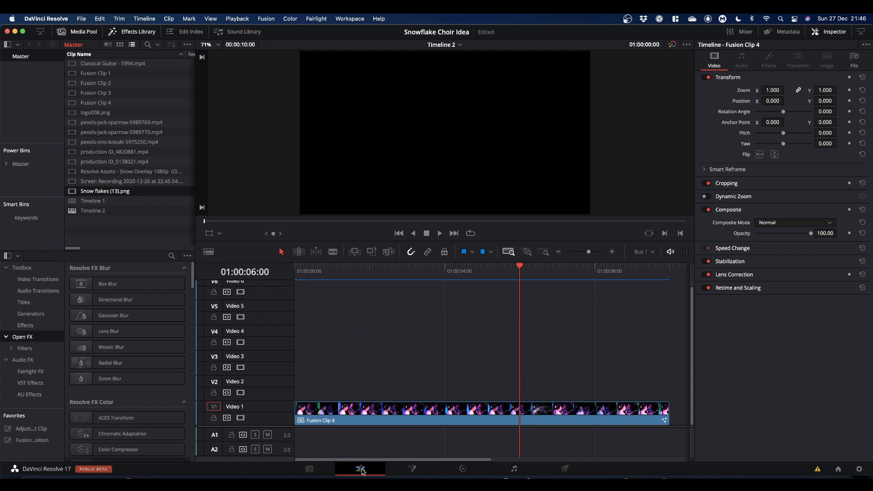
pyautogui.moveTo(521, 270); pyautogui.dragTo(283, 289)
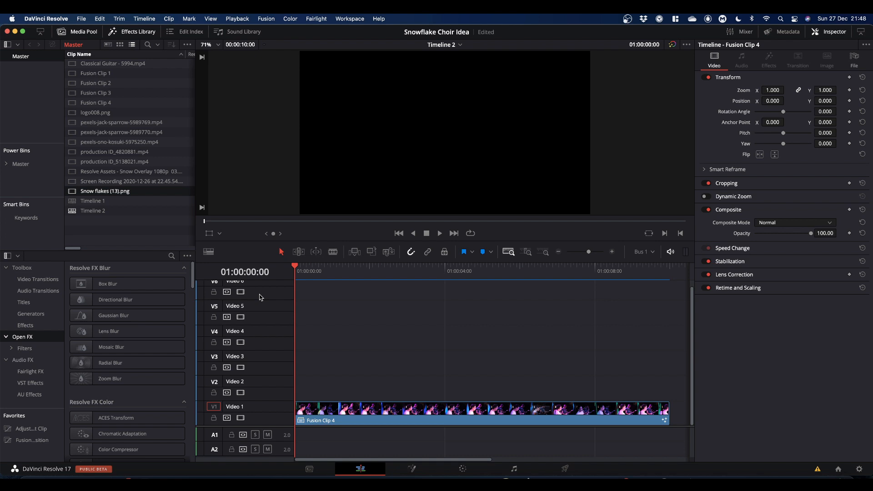
pyautogui.press('space')
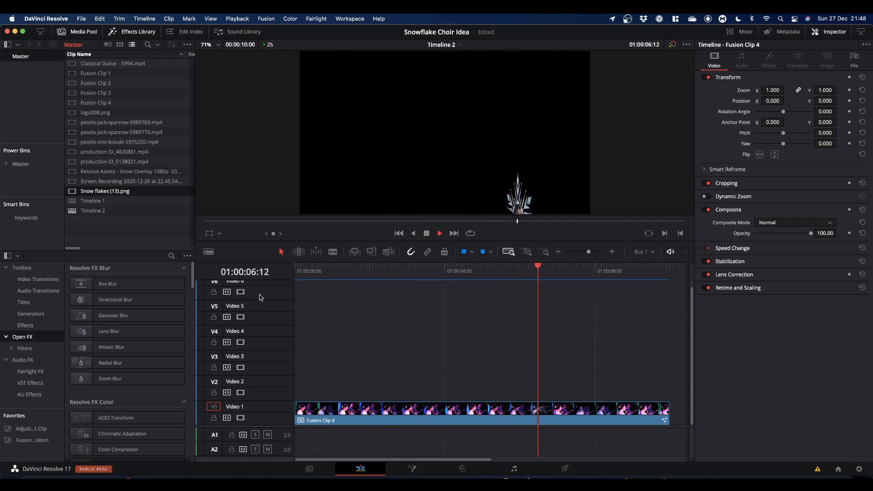
pyautogui.press('space')
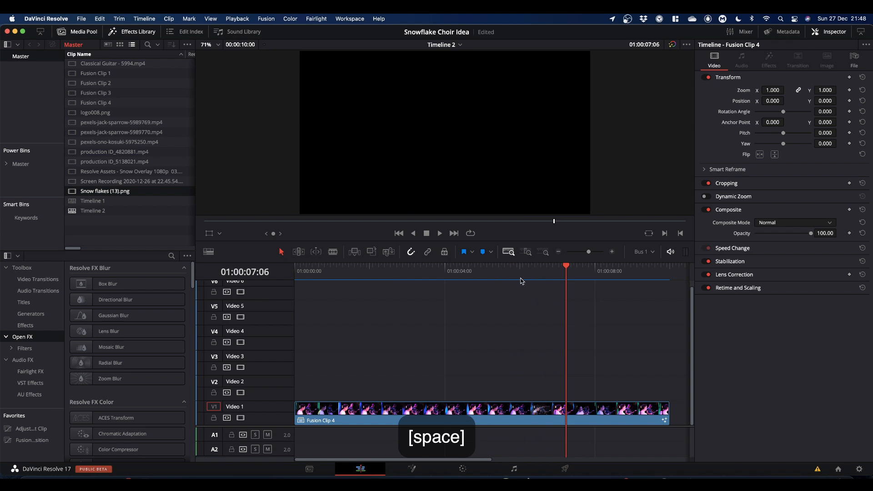
pyautogui.moveTo(566, 269); pyautogui.dragTo(431, 331)
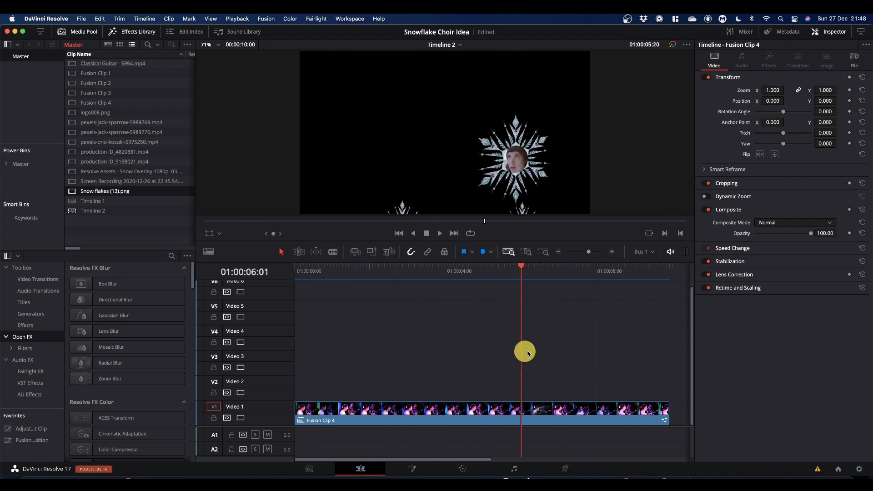
pyautogui.click(307, 368)
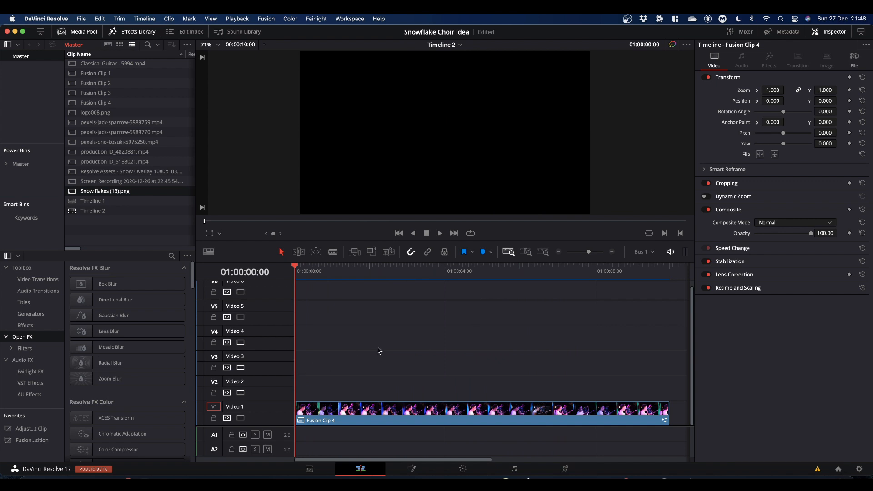